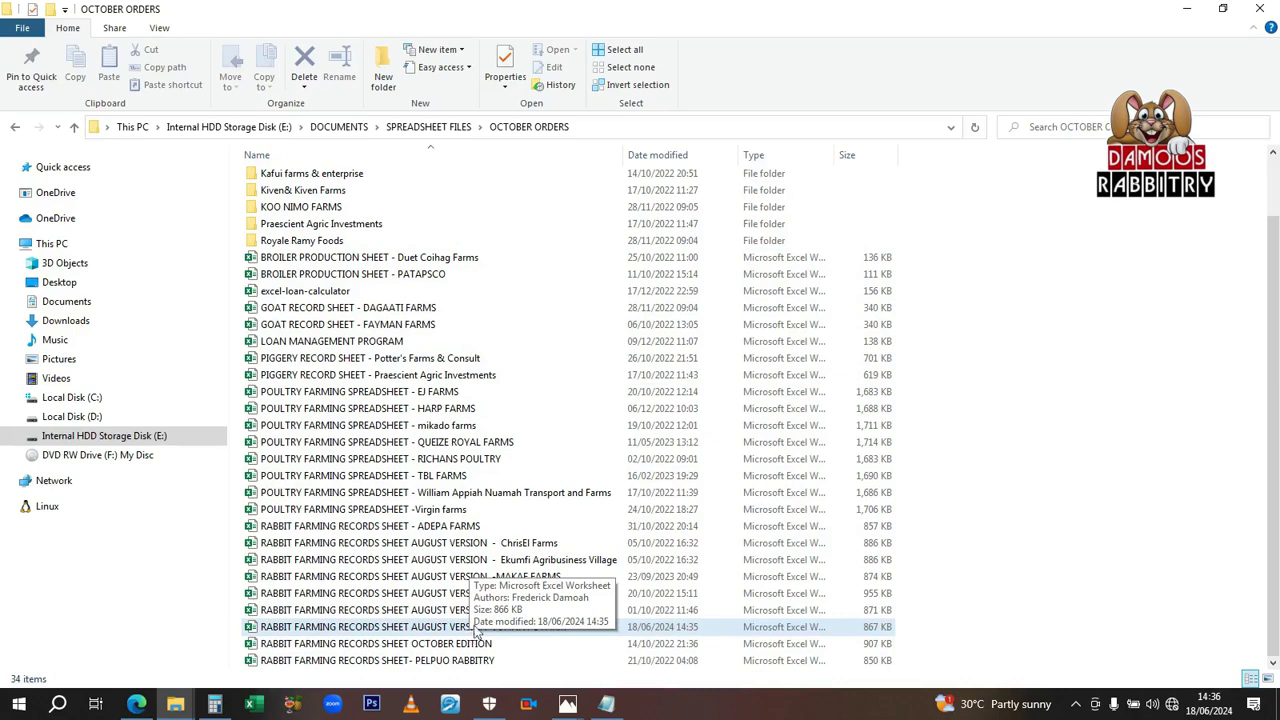
- Open the workbook RABBIT FARMING RECORDS SHEET AUGUST VERSION -JOHNNY'S FARM and update its external links
left_click(505, 632)
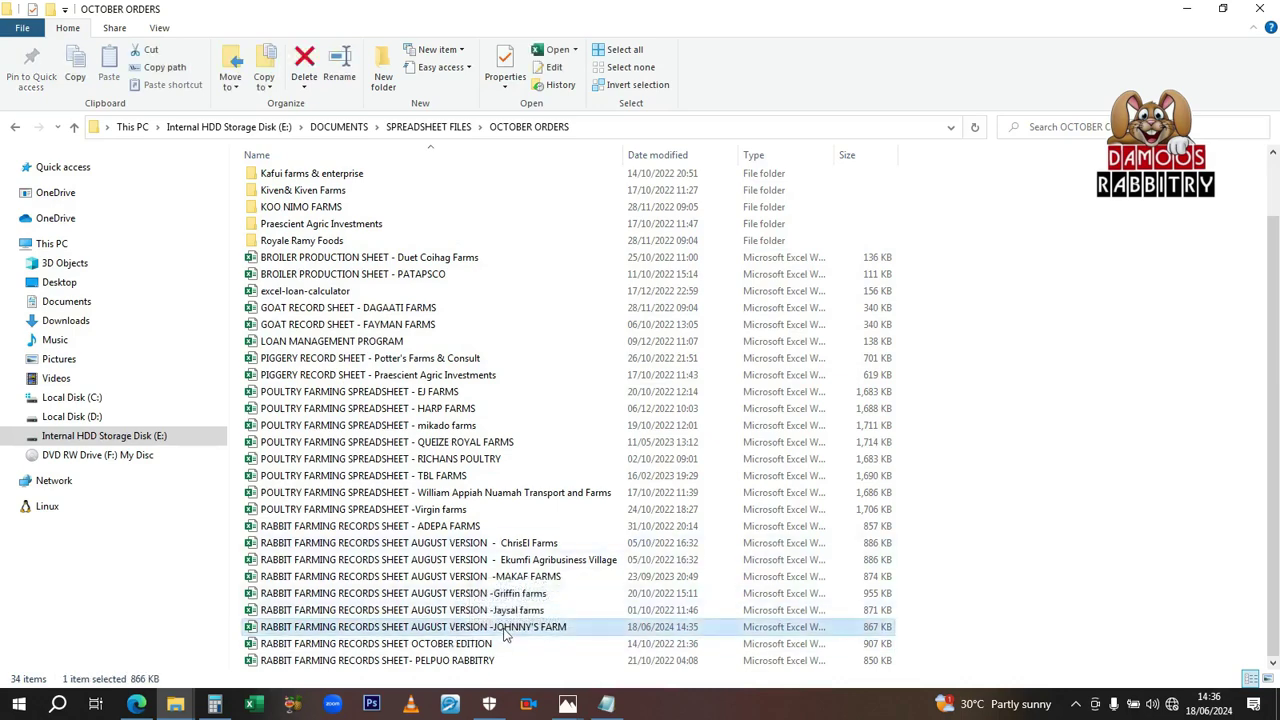
double_click(505, 632)
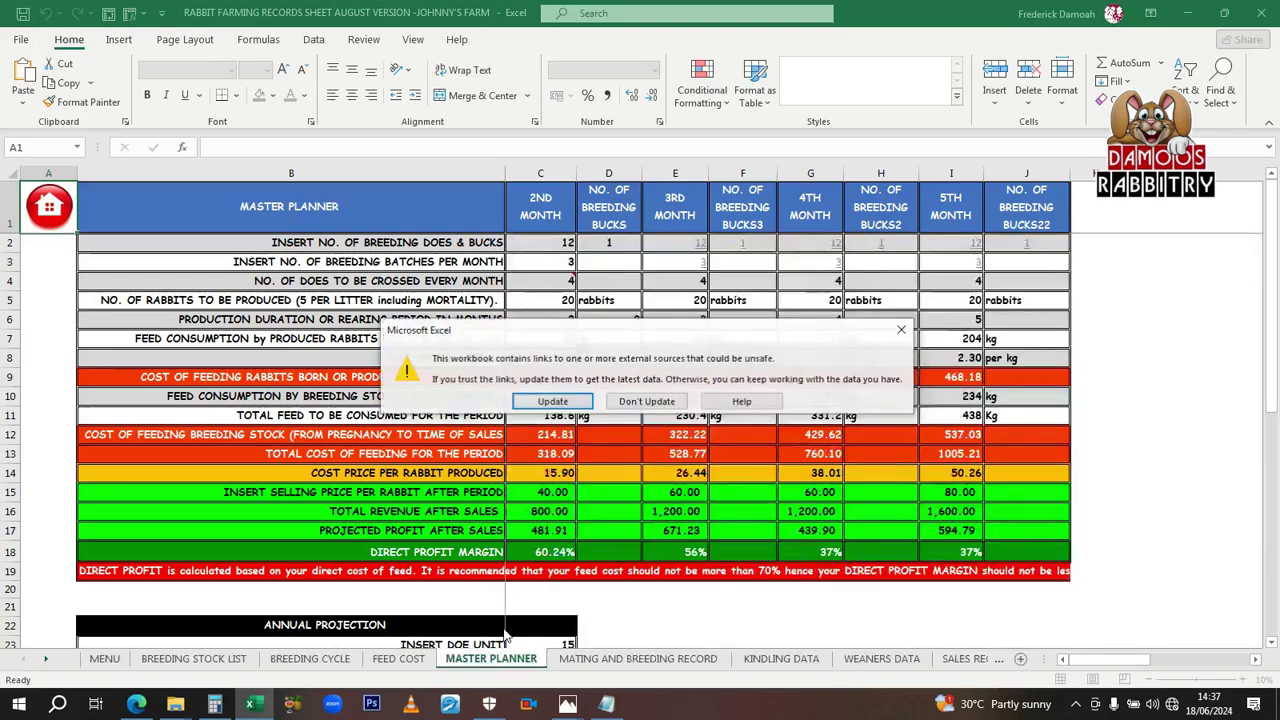
left_click(556, 402)
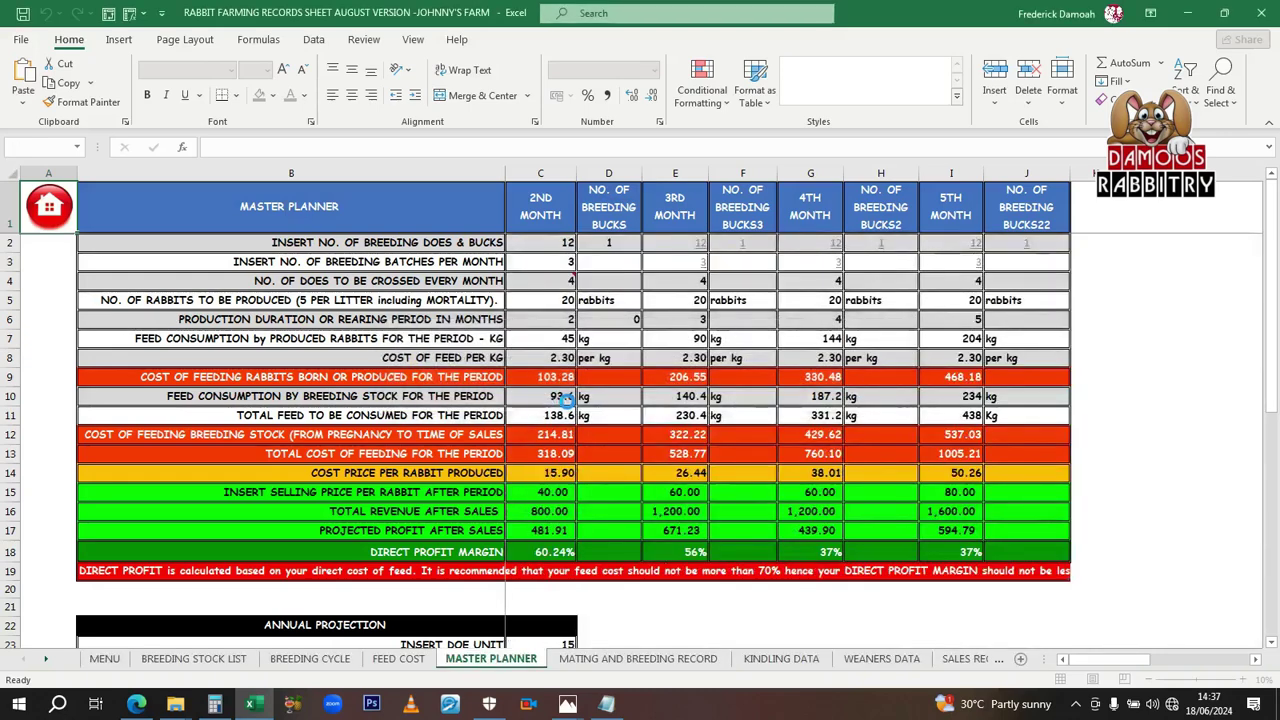
left_click(600, 402)
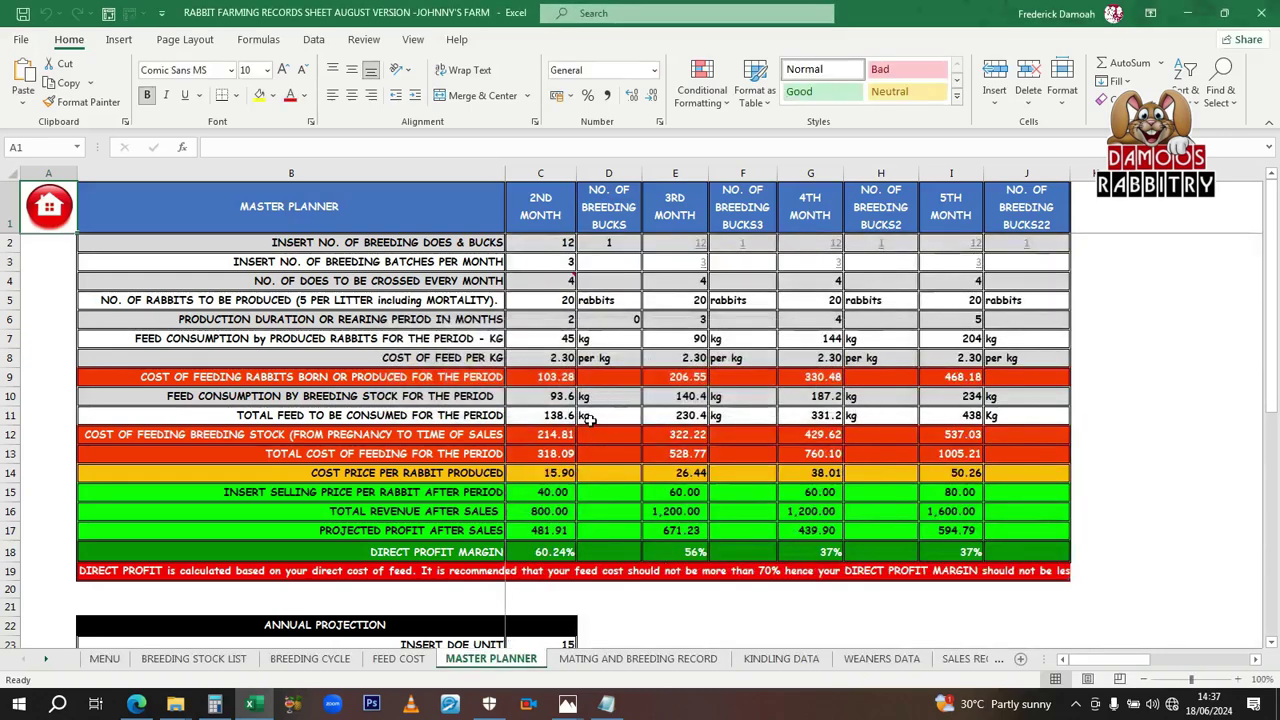
scroll(590, 420, "down", 5)
scroll(590, 420, "up", 5)
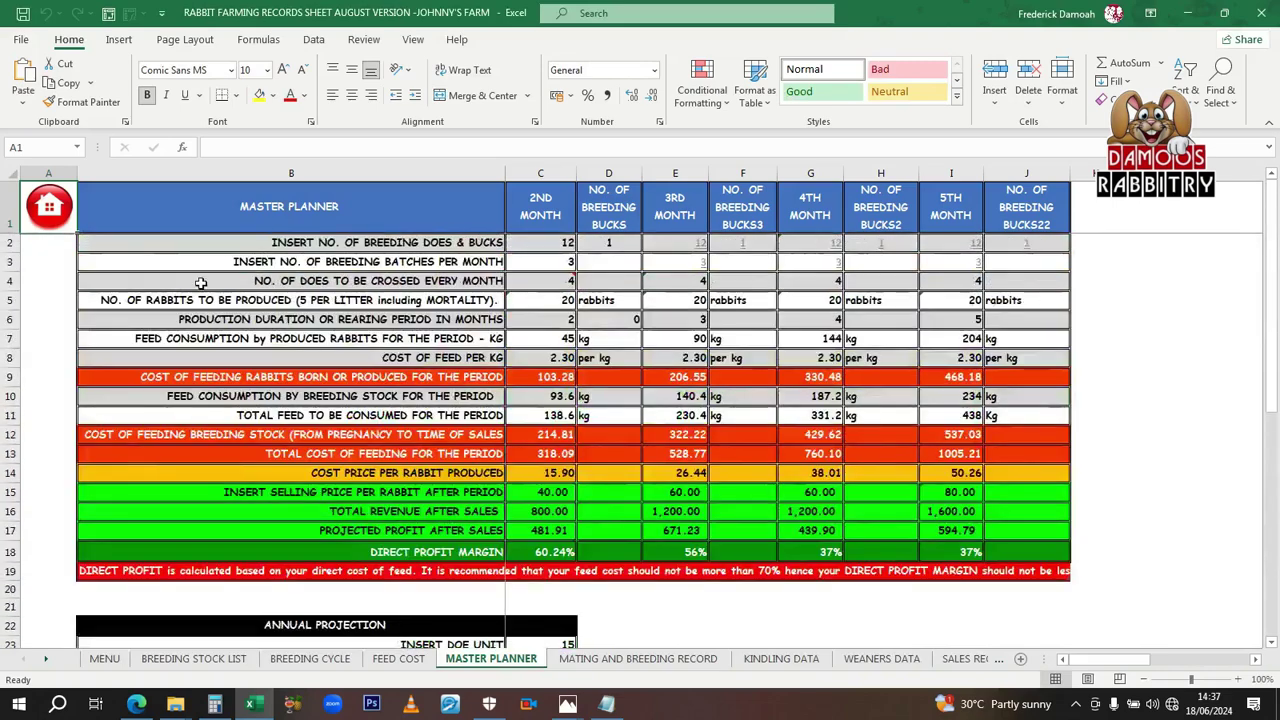
- Go to the MENU sheet and shift the Johnny's Rabbit Farm logo slightly to the right
left_click(62, 222)
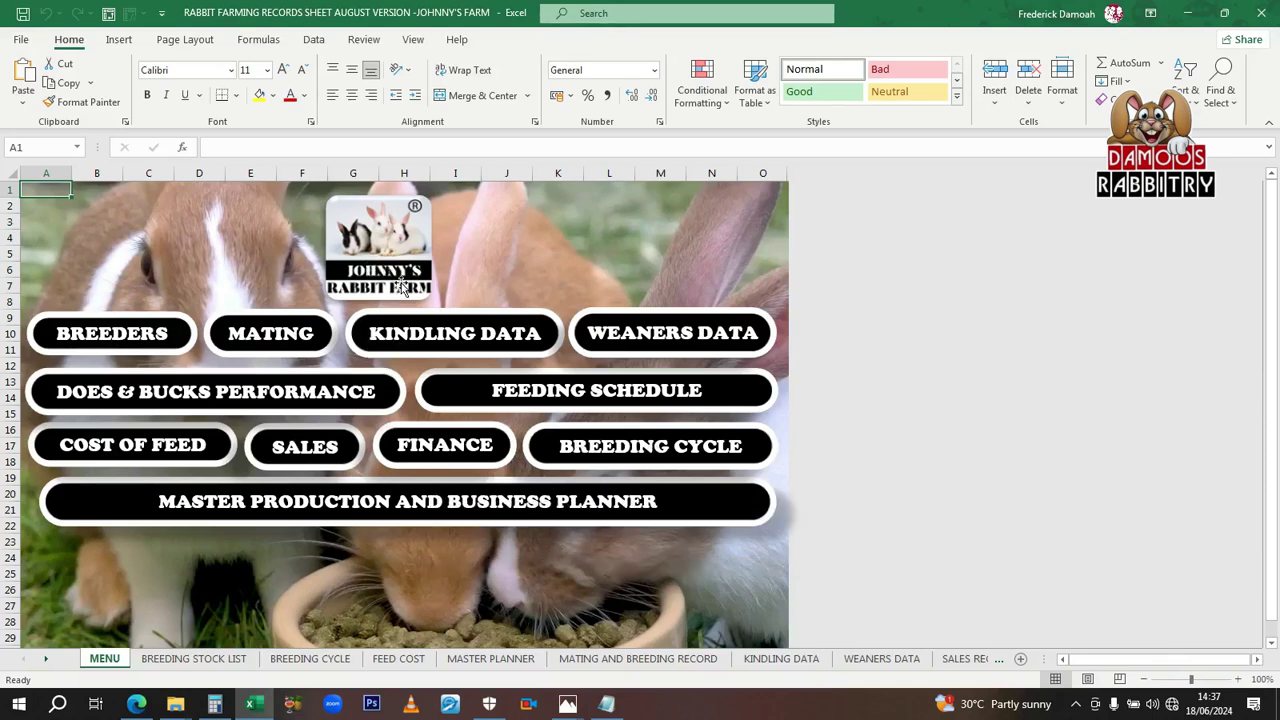
left_click_drag(401, 284, 418, 281)
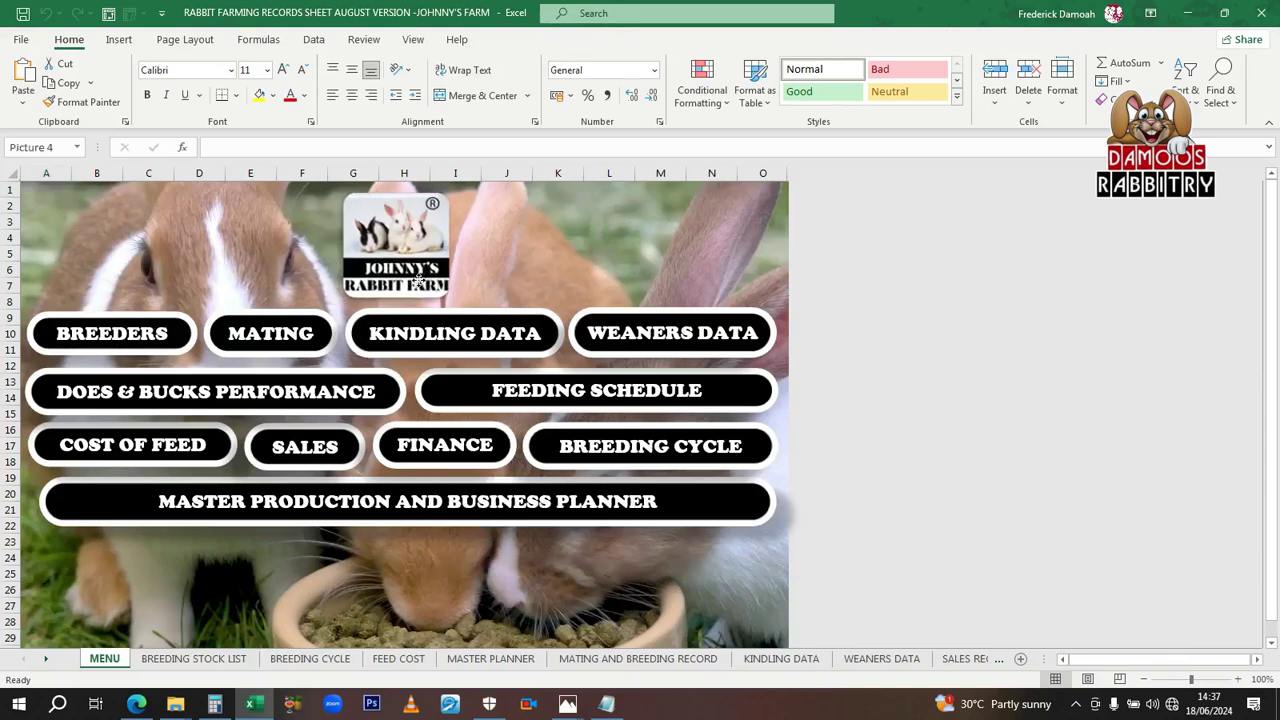
left_click(592, 284)
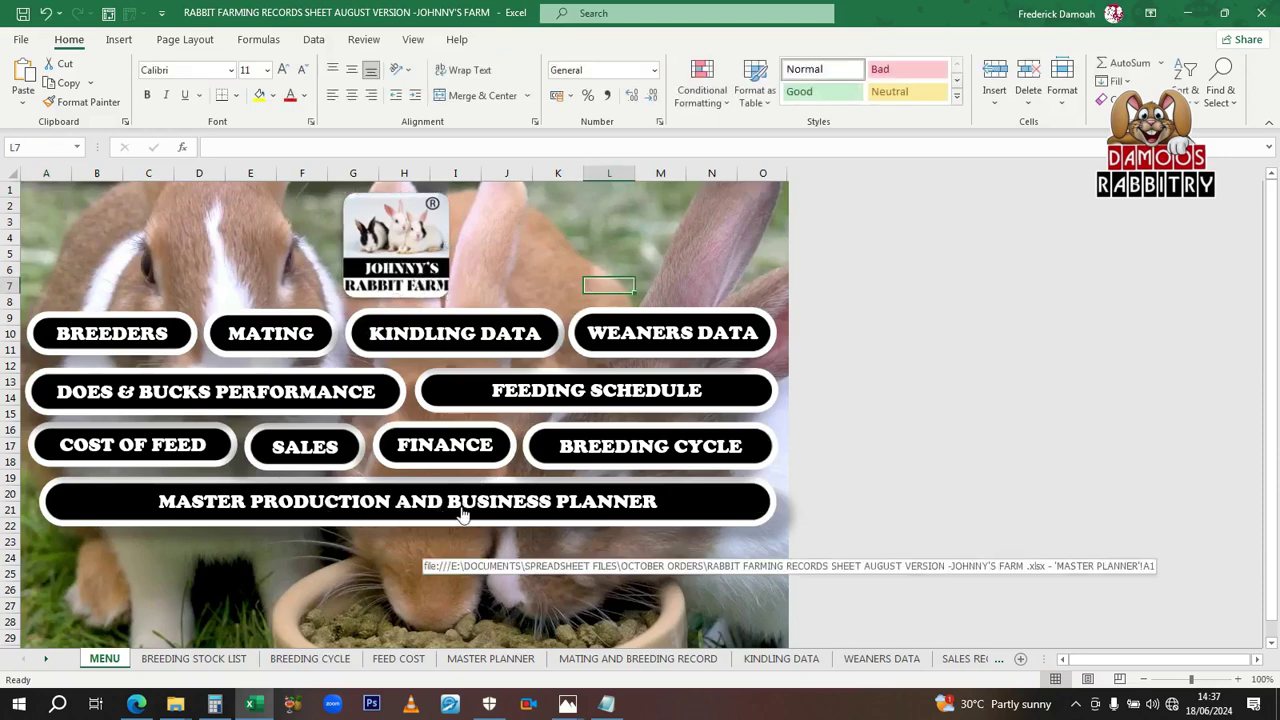
- Open the master production and business planner and examine its monthly planning table and the annual projection table
left_click(565, 511)
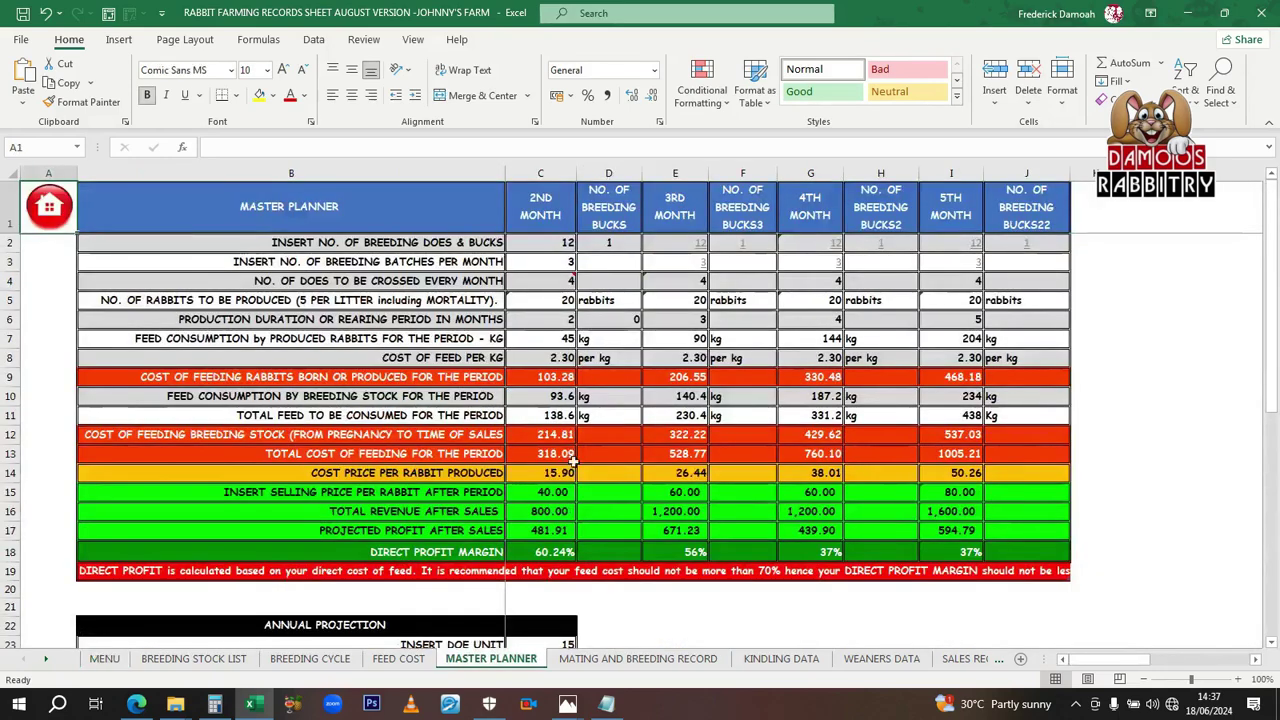
scroll(587, 374, "down", 3)
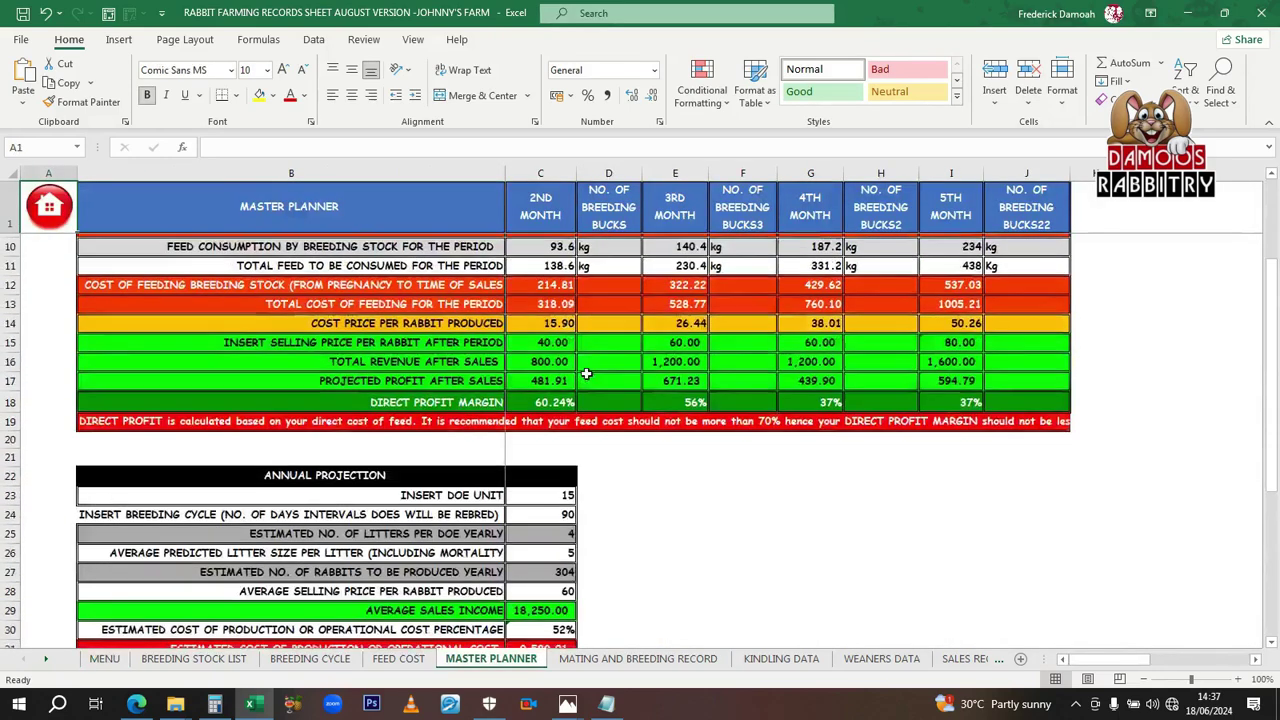
scroll(587, 374, "up", 3)
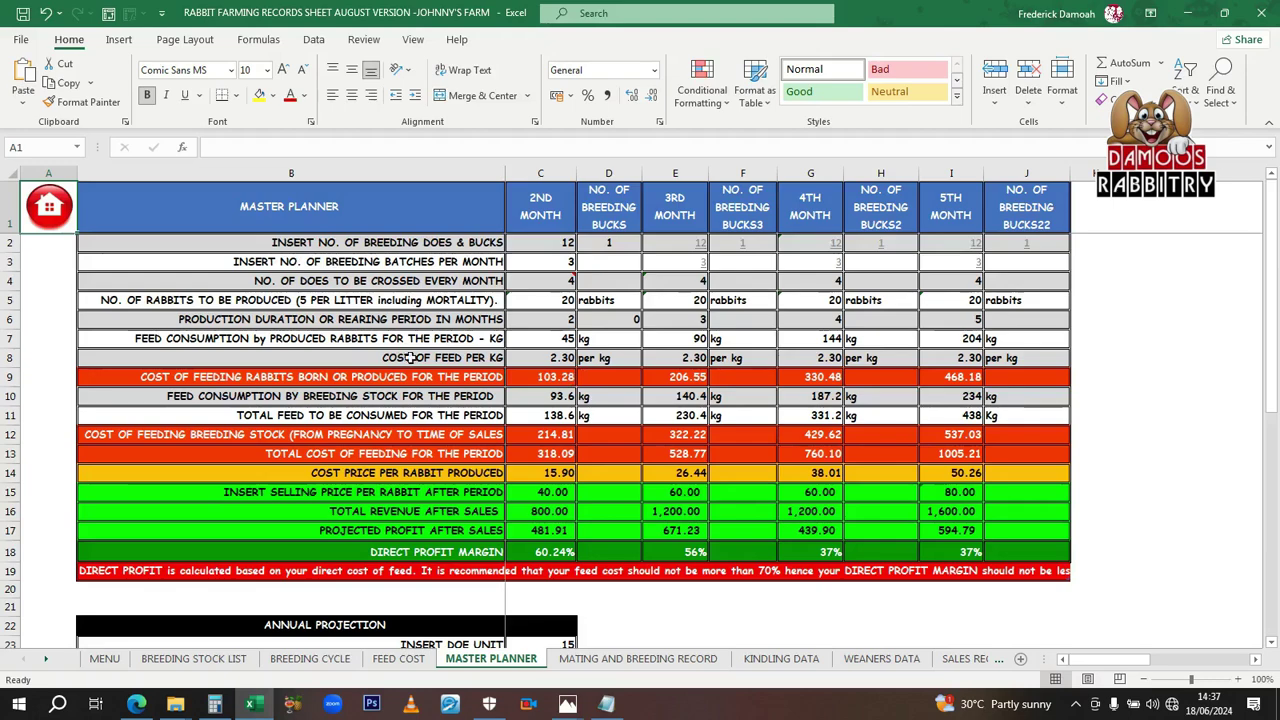
scroll(410, 357, "down", 3)
scroll(410, 357, "up", 3)
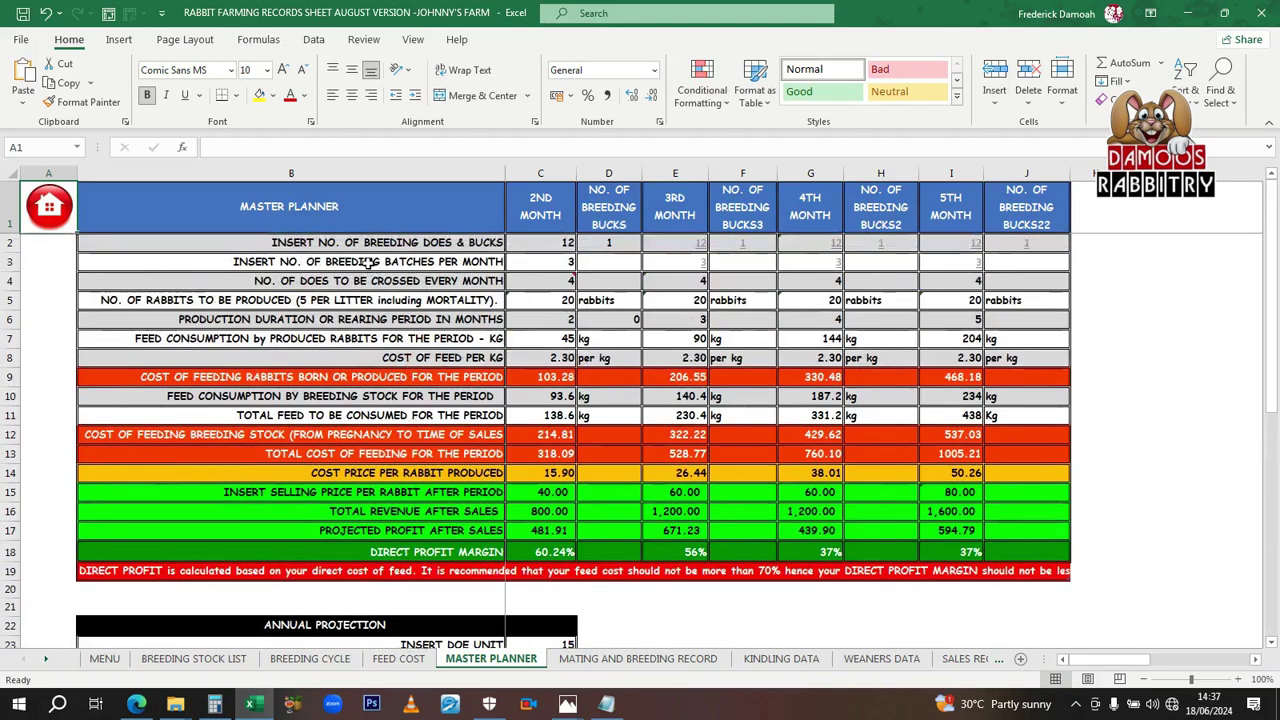
left_click_drag(287, 206, 1030, 572)
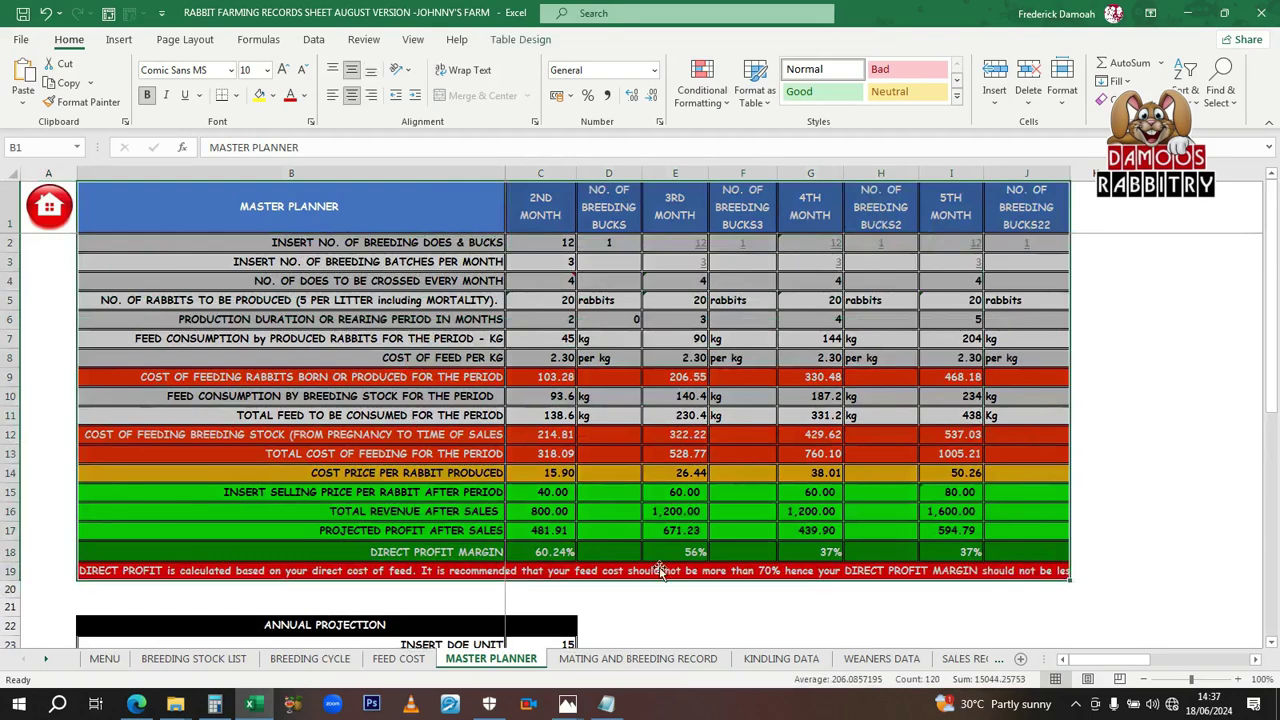
scroll(455, 525, "down", 3)
scroll(455, 525, "down", 1)
left_click_drag(455, 396, 518, 590)
scroll(518, 590, "down", 1)
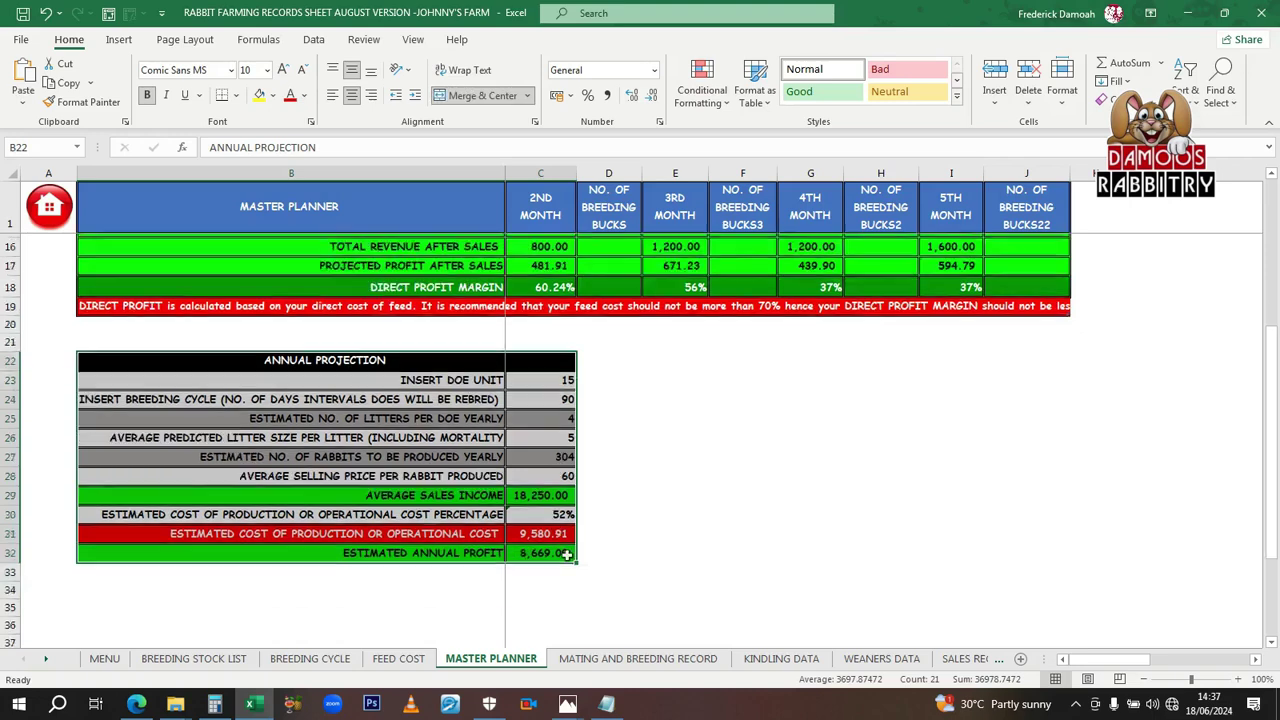
scroll(700, 500, "up", 5)
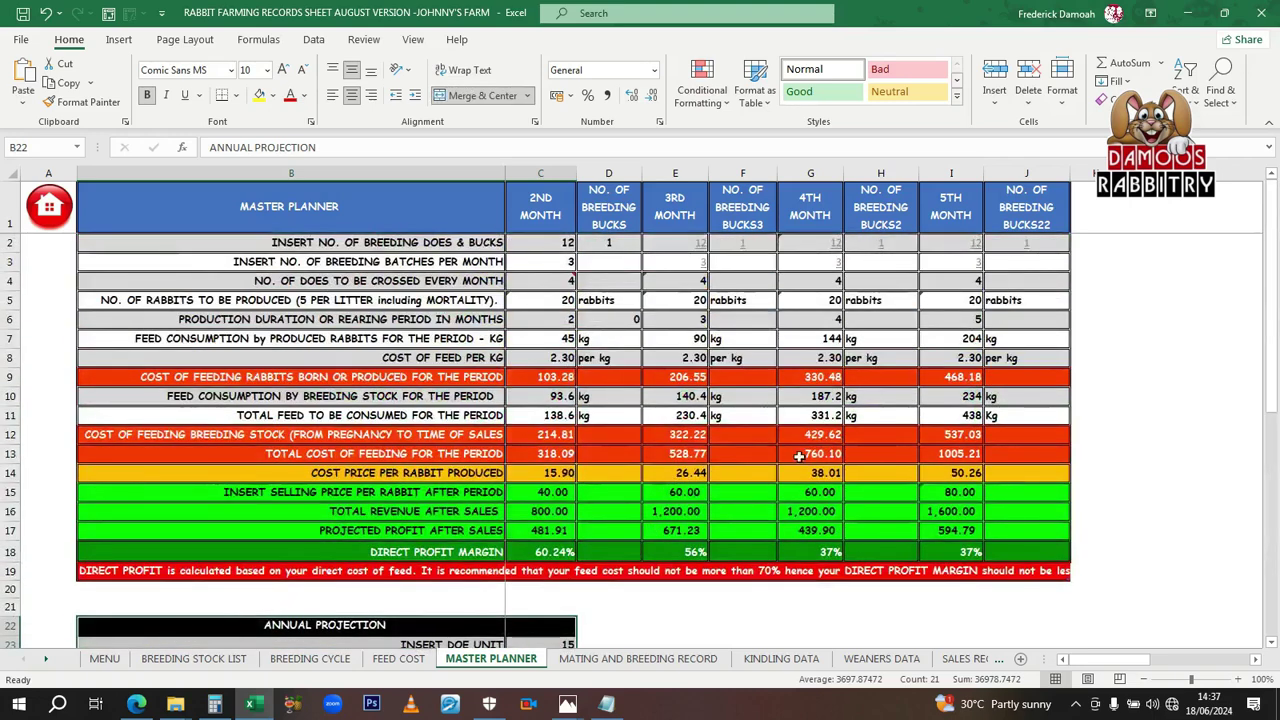
left_click(1160, 344)
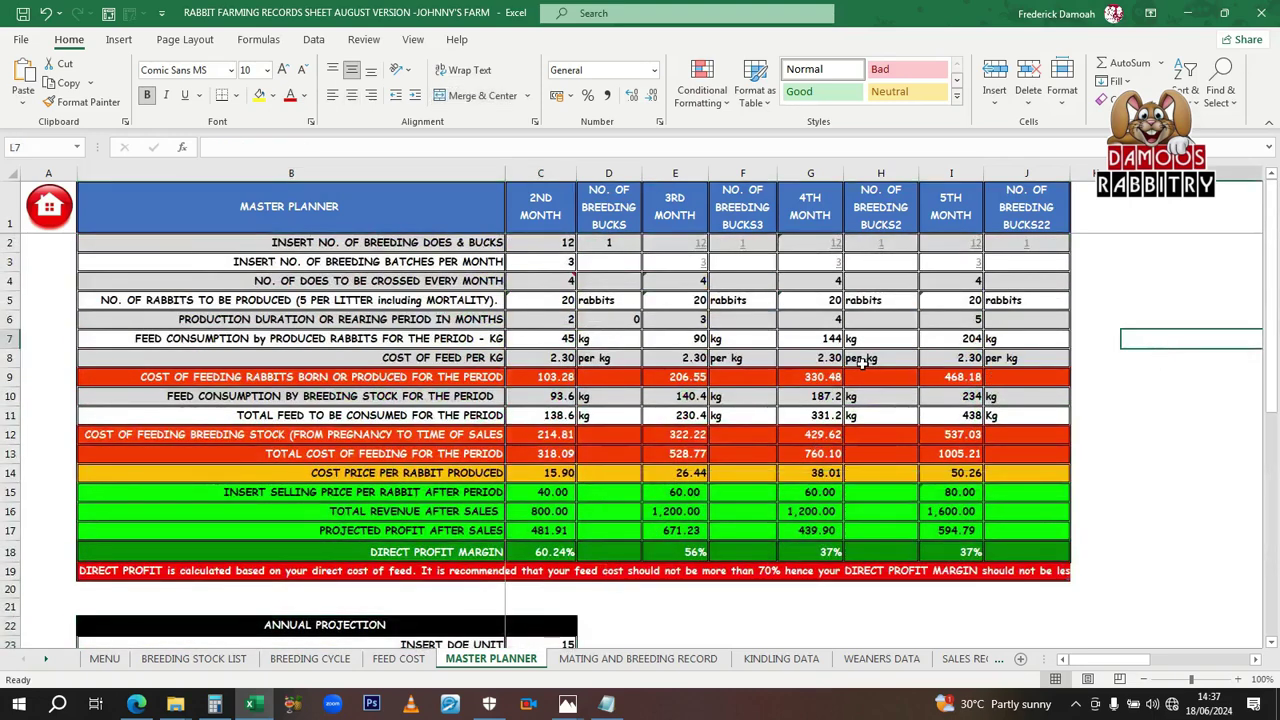
- Keep 12 breeding does for the 2nd month, and set its breeding batches per month to 1 and breeding bucks to 3
left_click(563, 245)
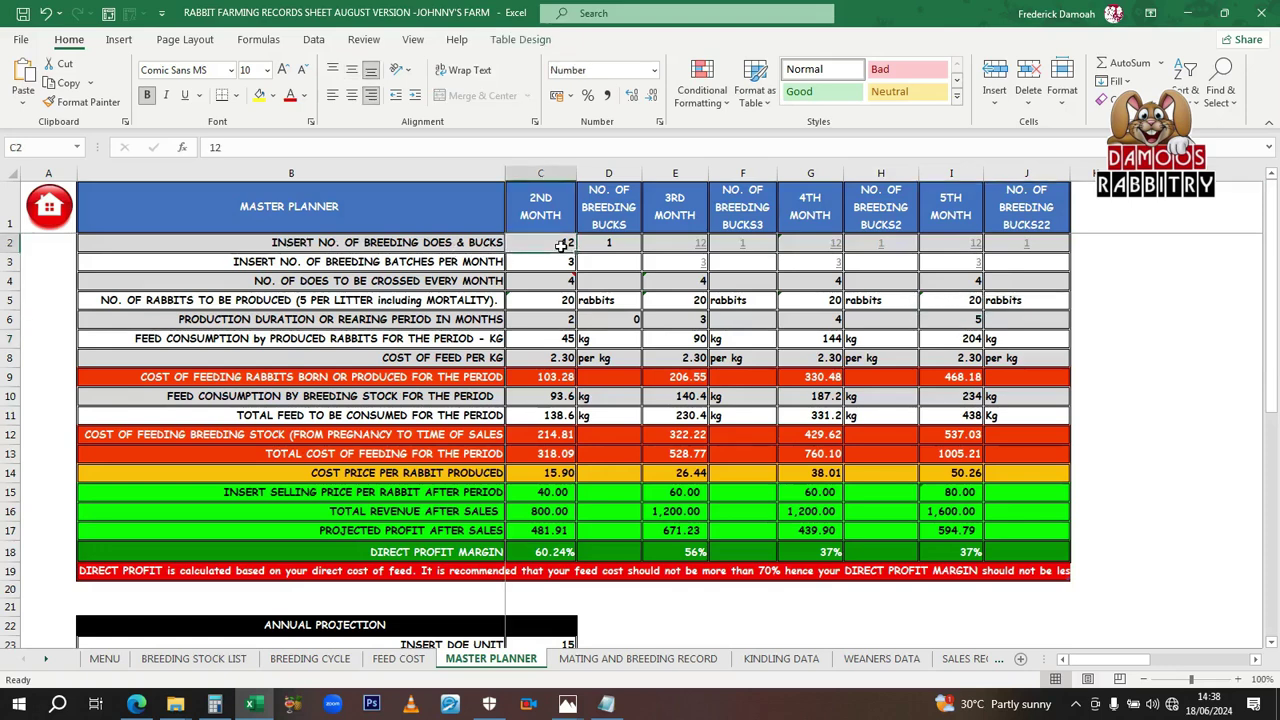
double_click(563, 245)
key("Return")
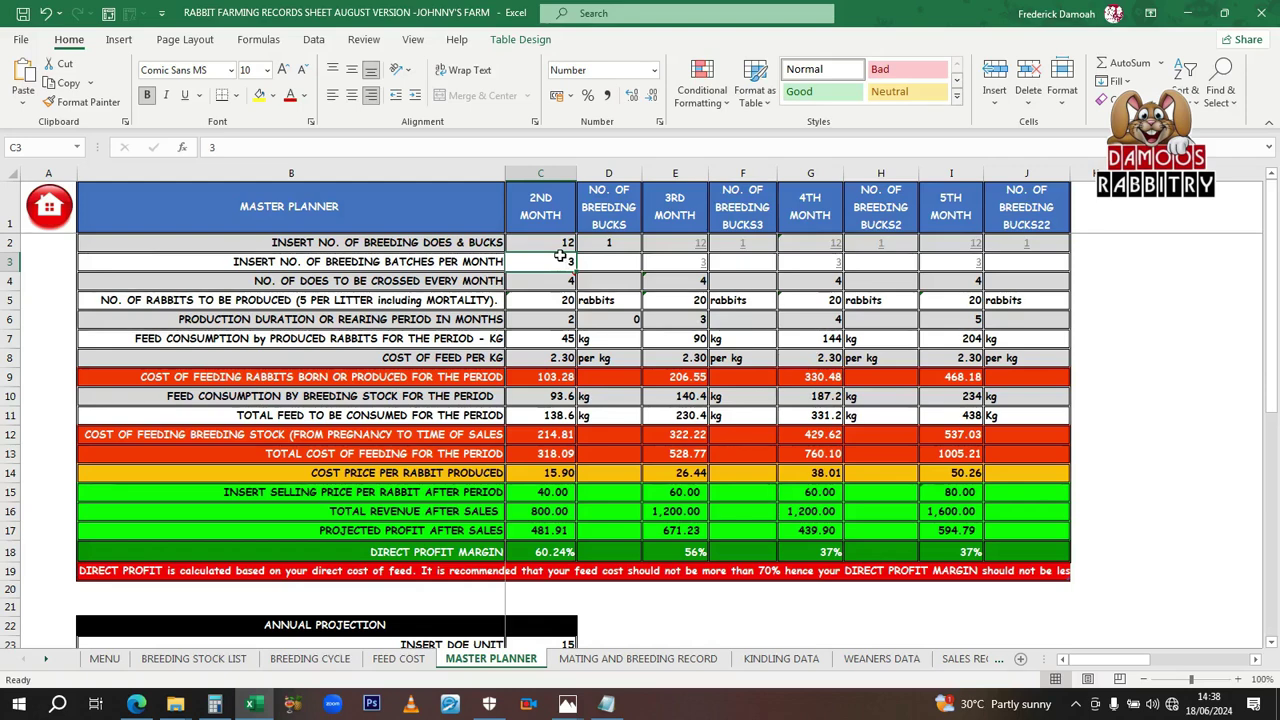
type("1")
key("Return")
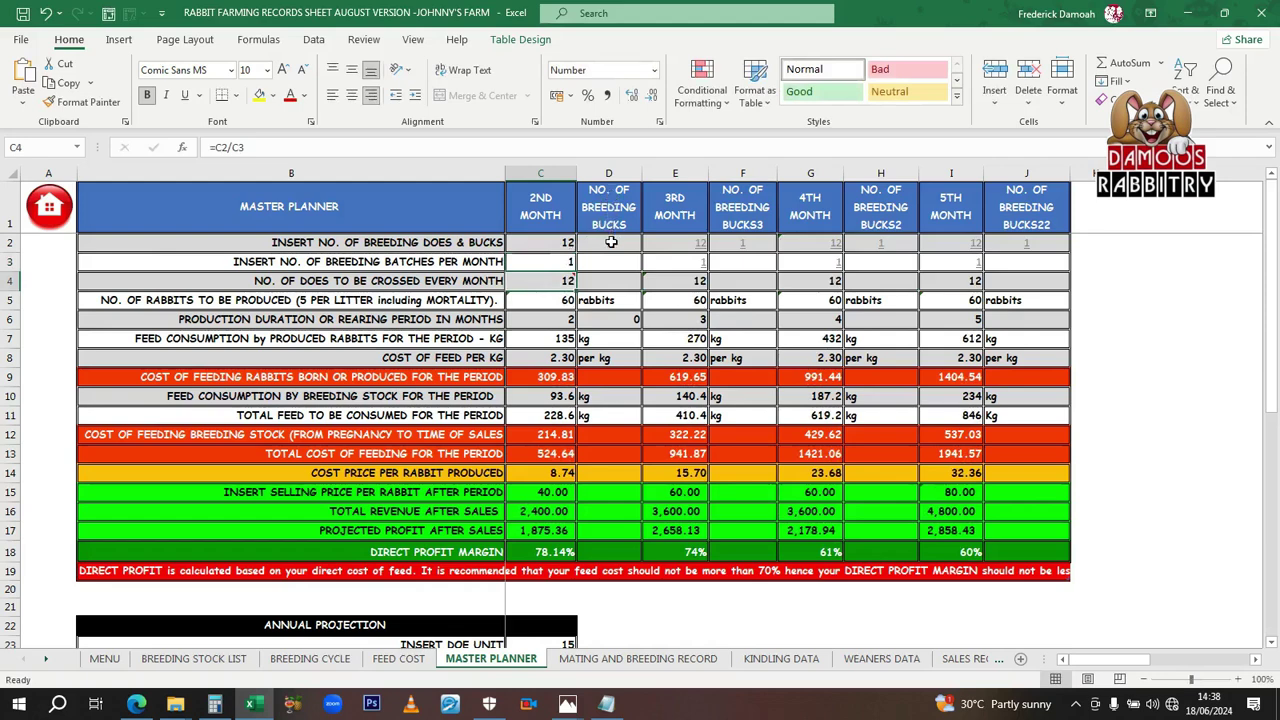
left_click(611, 242)
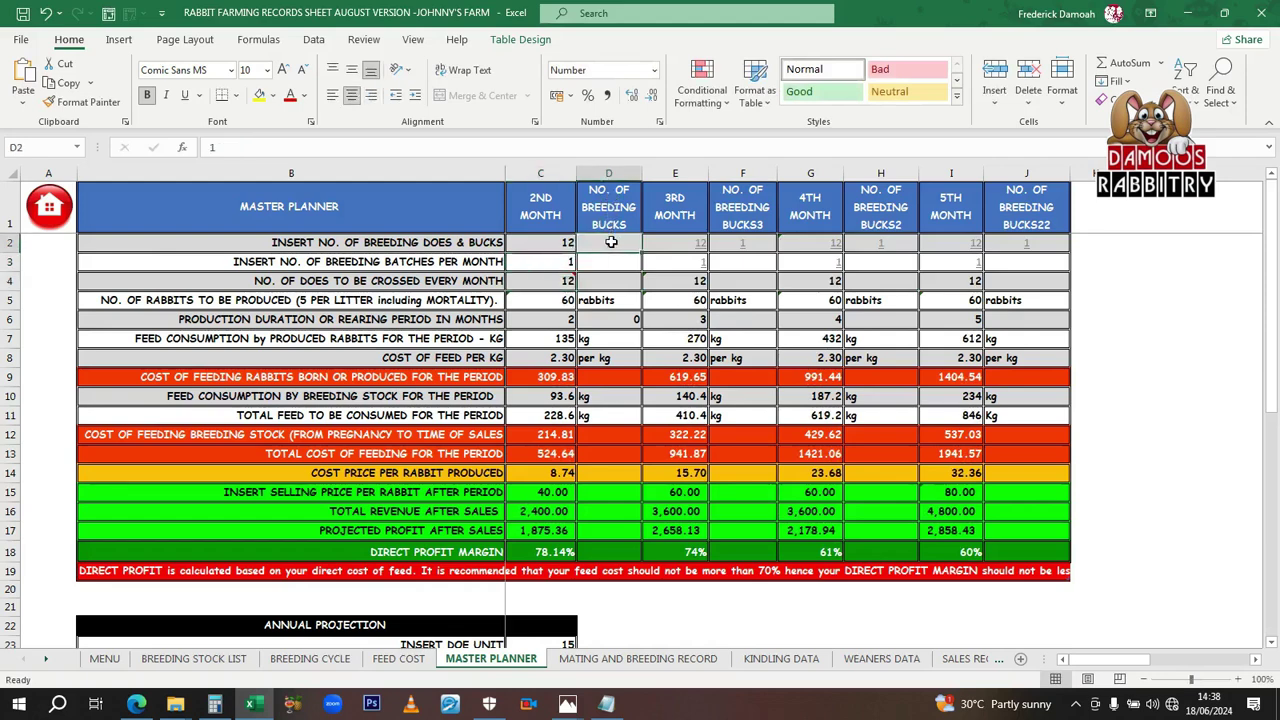
type("3")
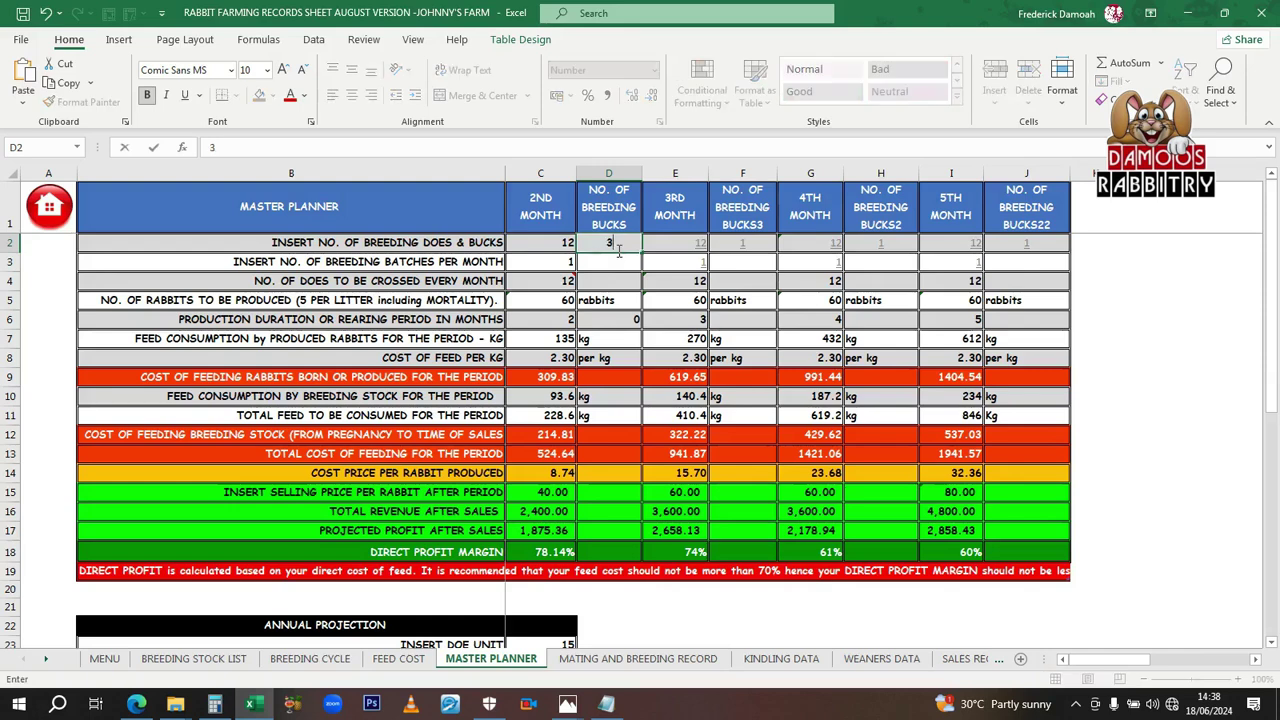
key("Return")
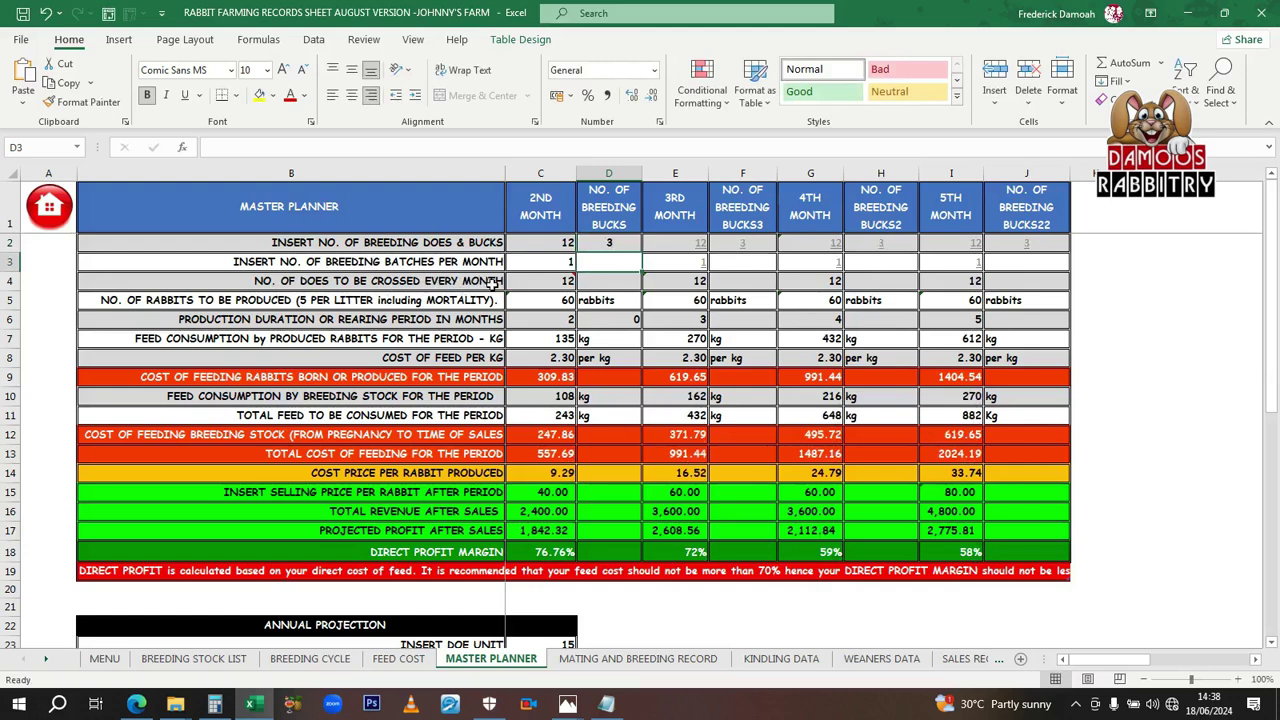
- Examine the 2nd month's planner figures, including rabbits produced, rearing period, feed consumption and cost of feed per kg
mouse_move(539, 282)
left_click_drag(537, 200, 591, 551)
left_click_drag(540, 173, 619, 568)
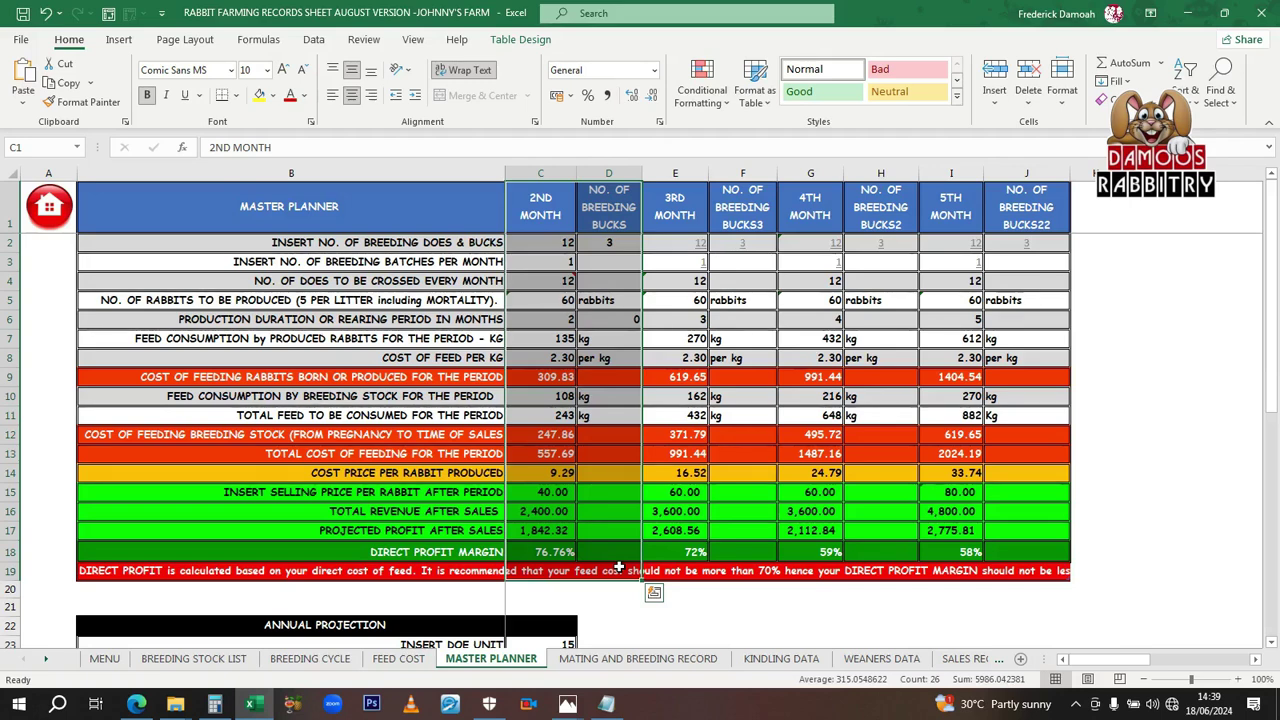
left_click(18, 384)
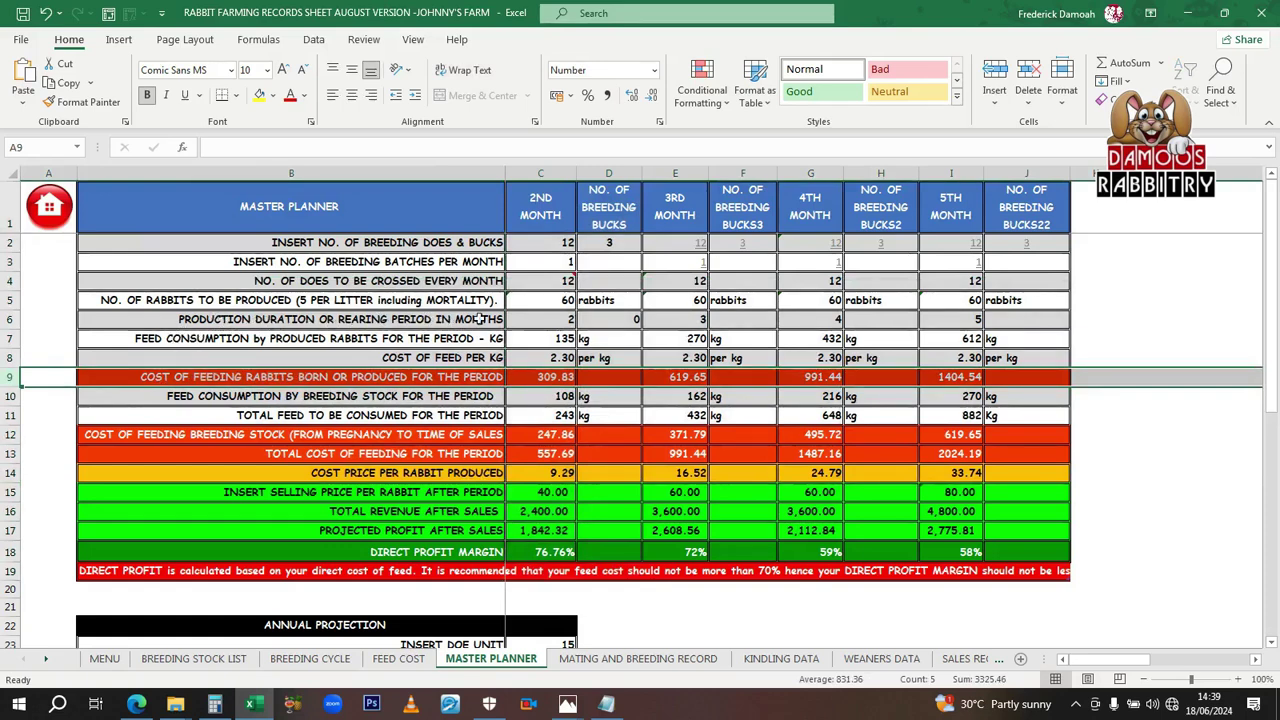
left_click(551, 320)
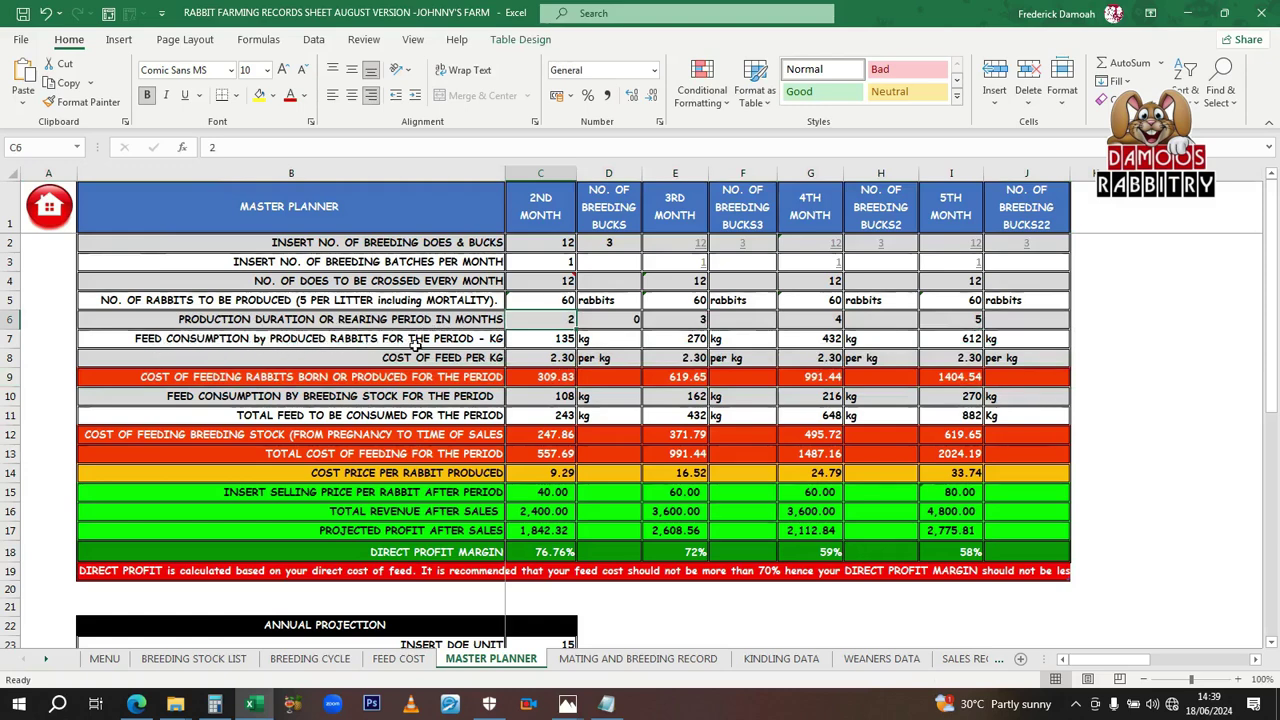
left_click(539, 338)
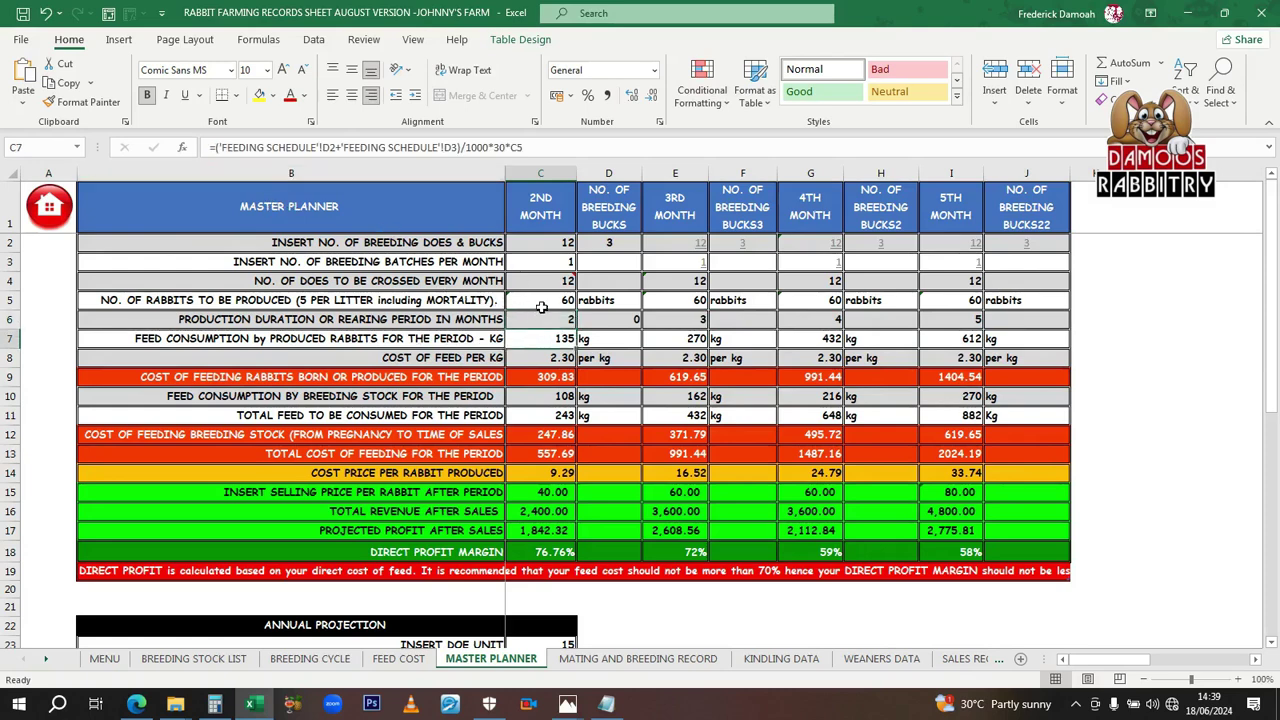
left_click(541, 307)
left_click(551, 338)
left_click(551, 359)
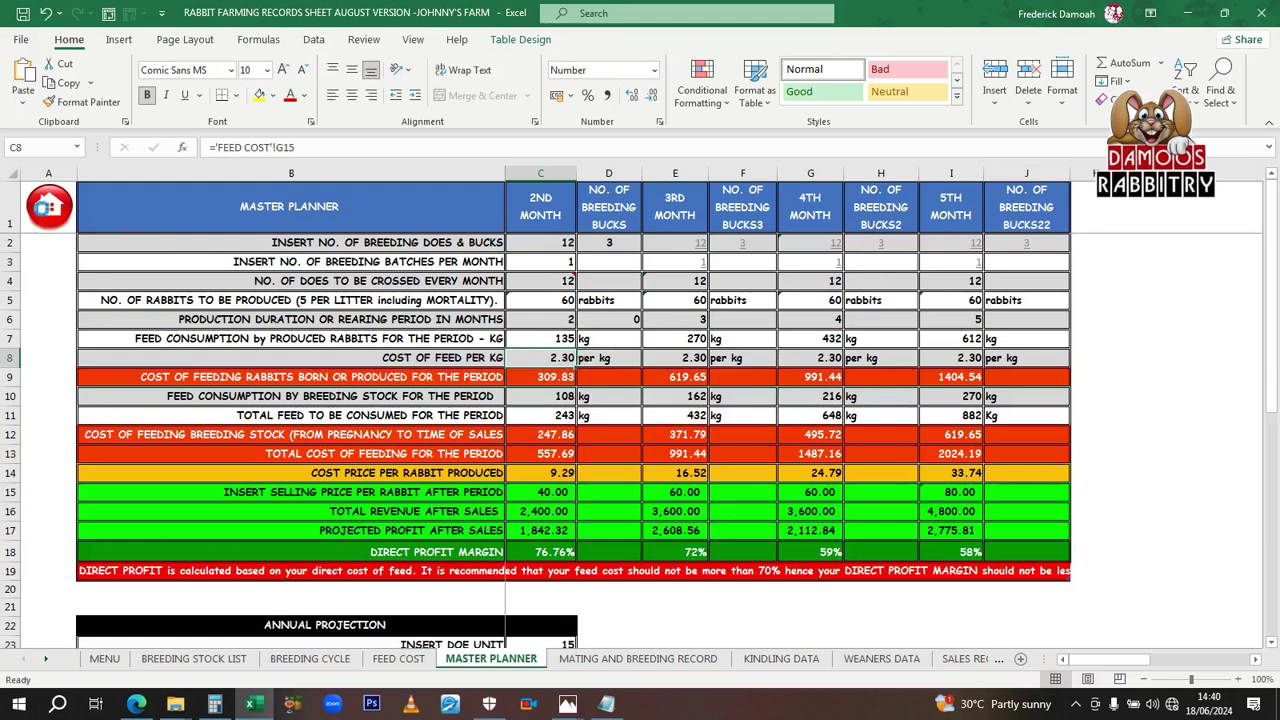
- Go to the cost of feed sheet through the main menu and clear the seven listed ingredients with their prices
left_click(42, 208)
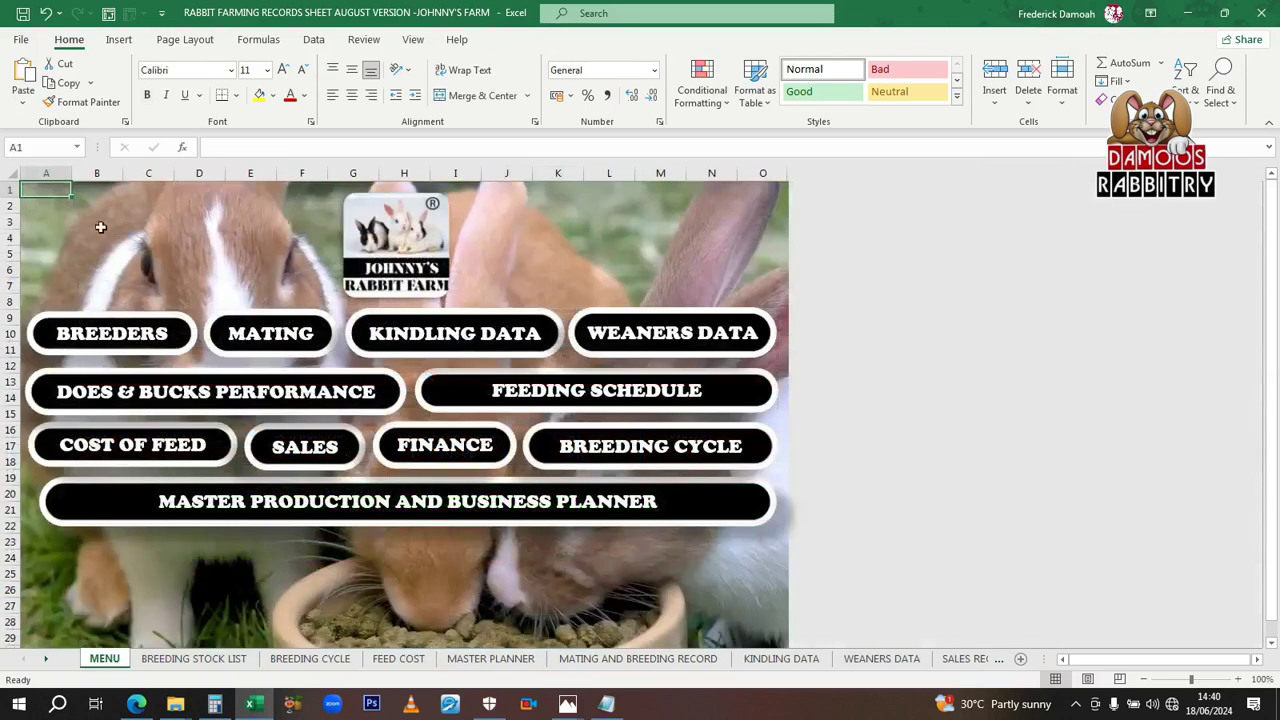
left_click(155, 445)
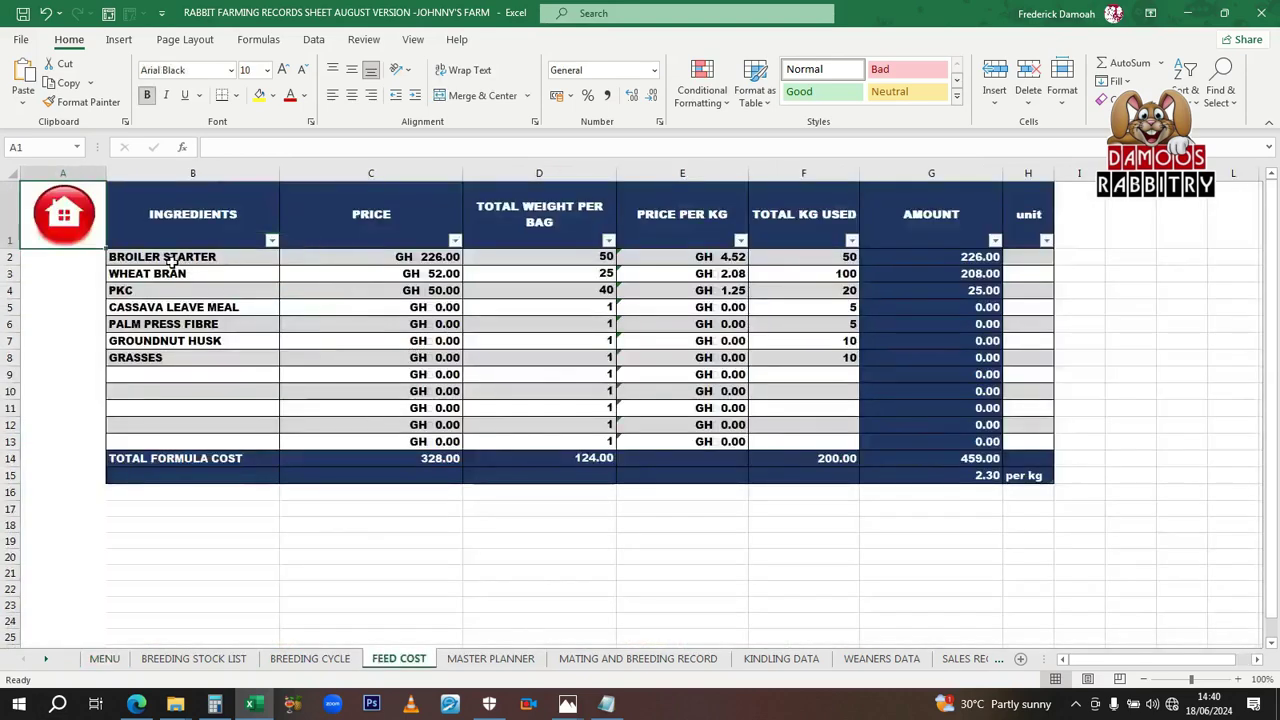
left_click(190, 258)
left_click_drag(190, 258, 426, 360)
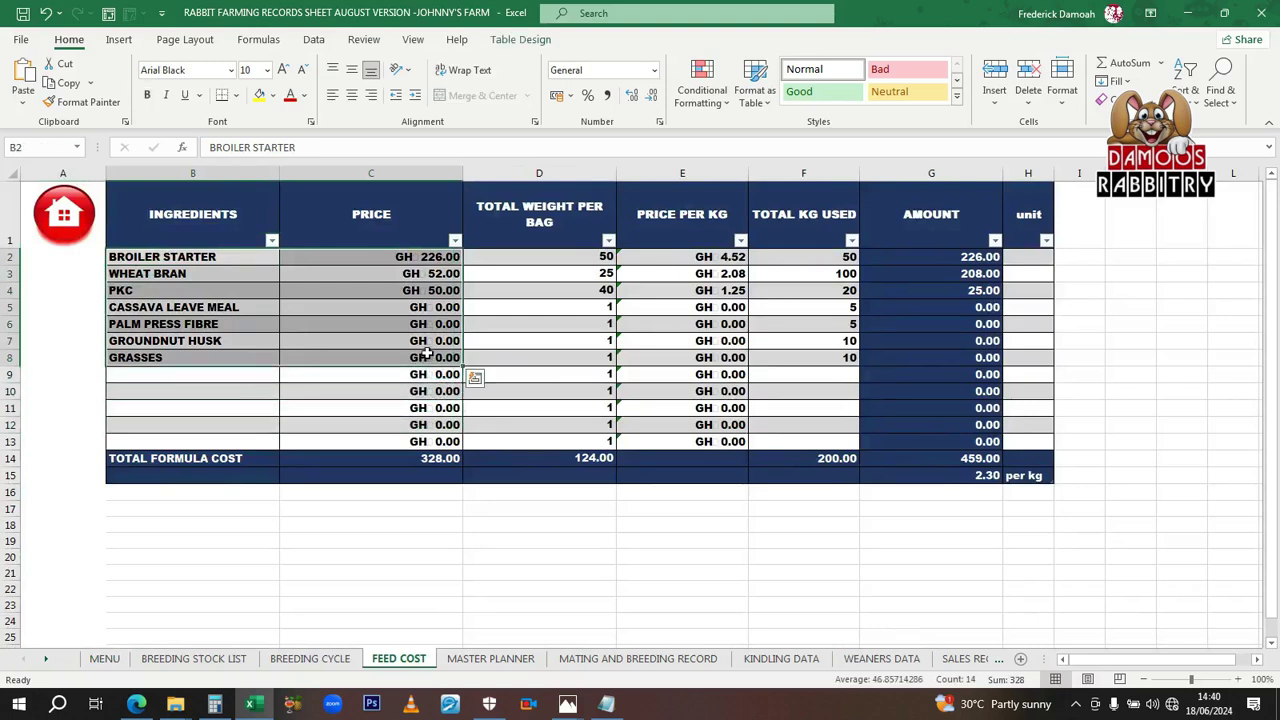
key("Delete")
left_click(563, 322)
- Clear the total weight per bag in the first two ingredient rows, D2 and D3
left_click(604, 256)
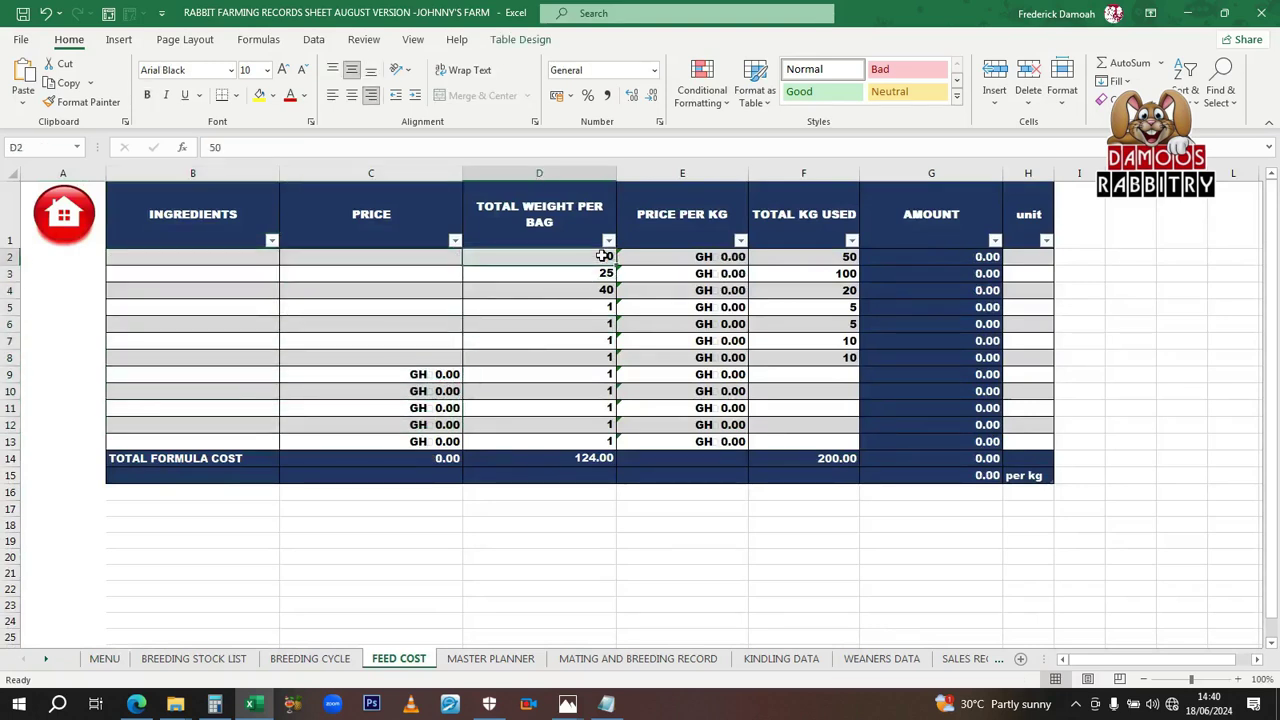
key("BackSpace")
key("Return")
key("BackSpace")
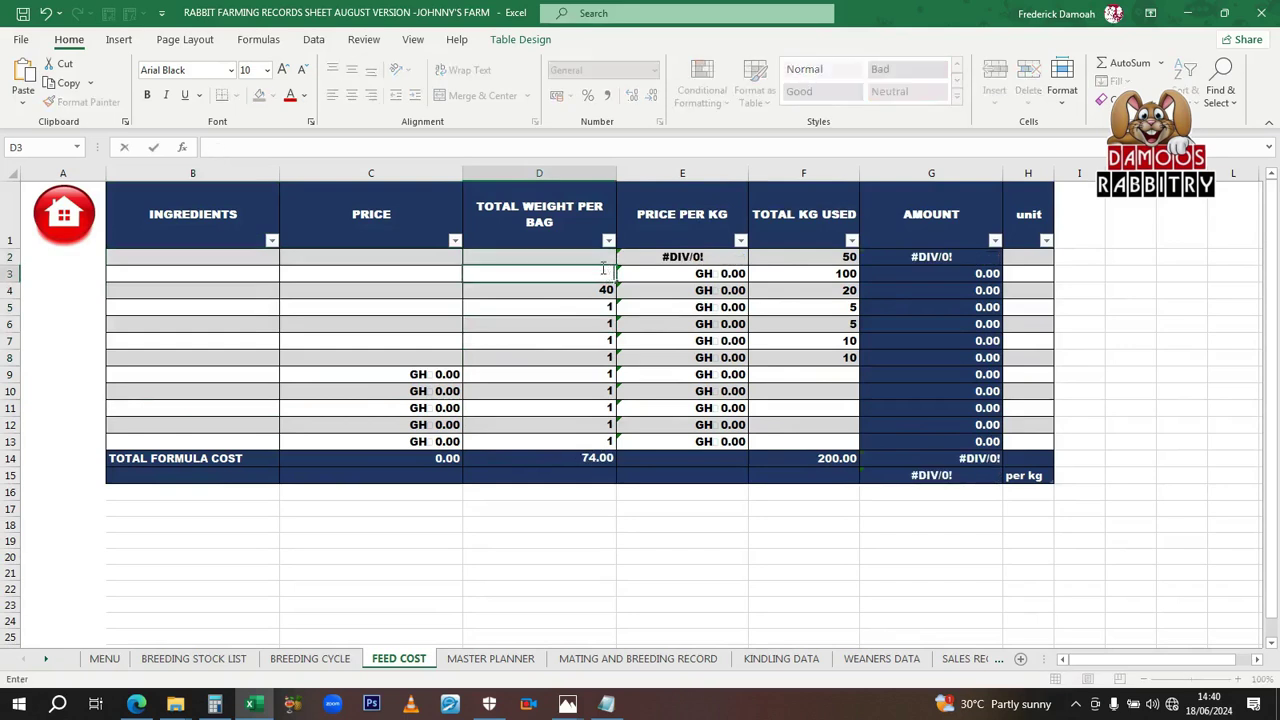
key("Return")
key("Return")
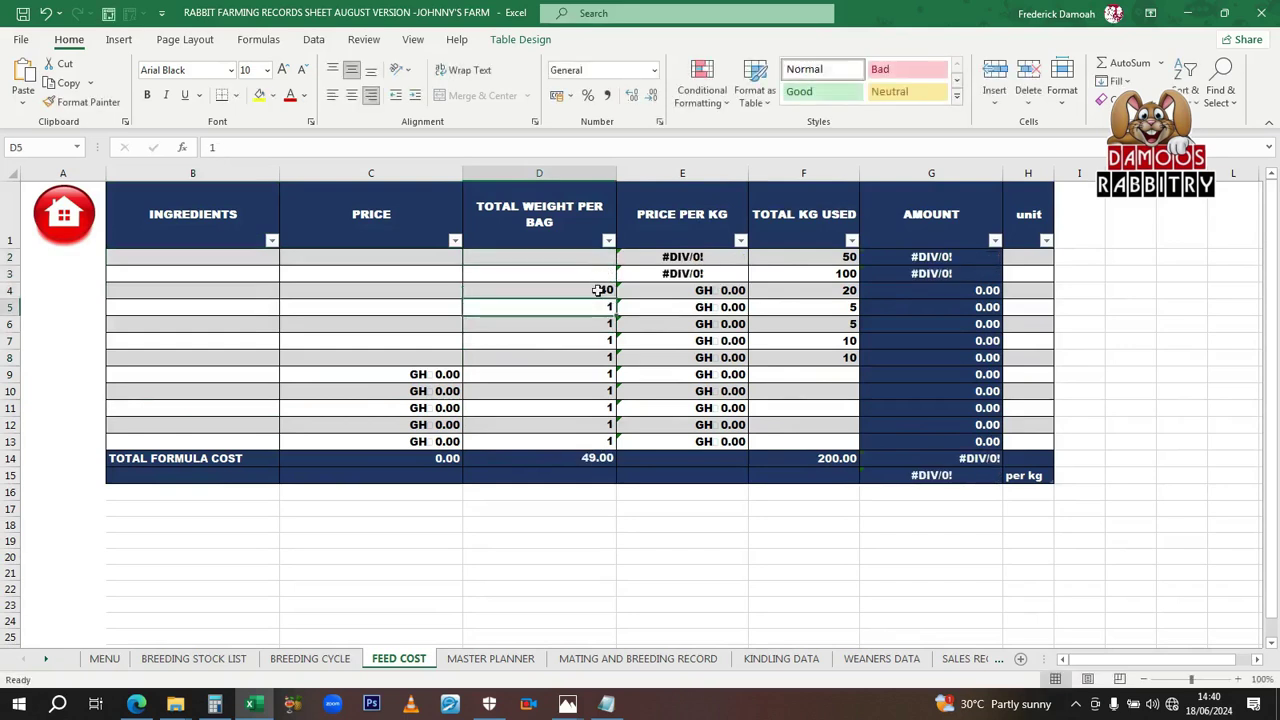
- Set the total weight per bag to 0 in the first three ingredient rows, D2 to D4
left_click(597, 290)
key("Return")
left_click(597, 290)
type("0")
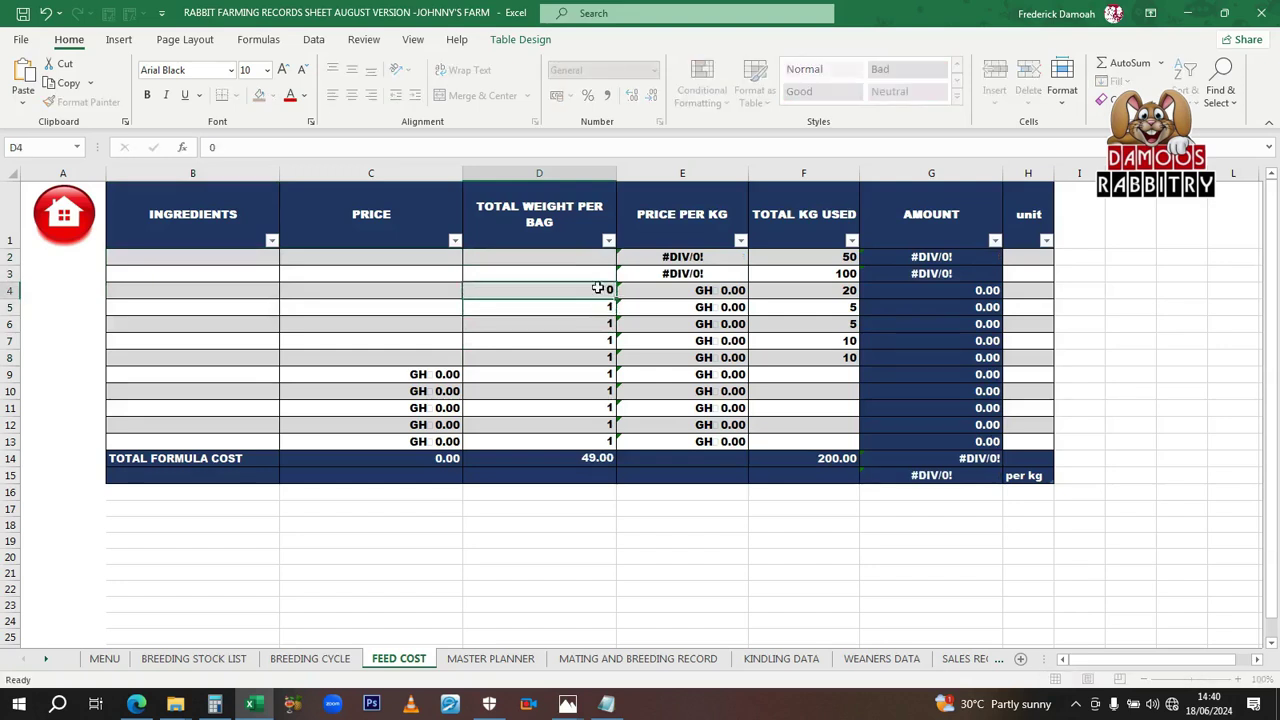
key("Up")
type("0")
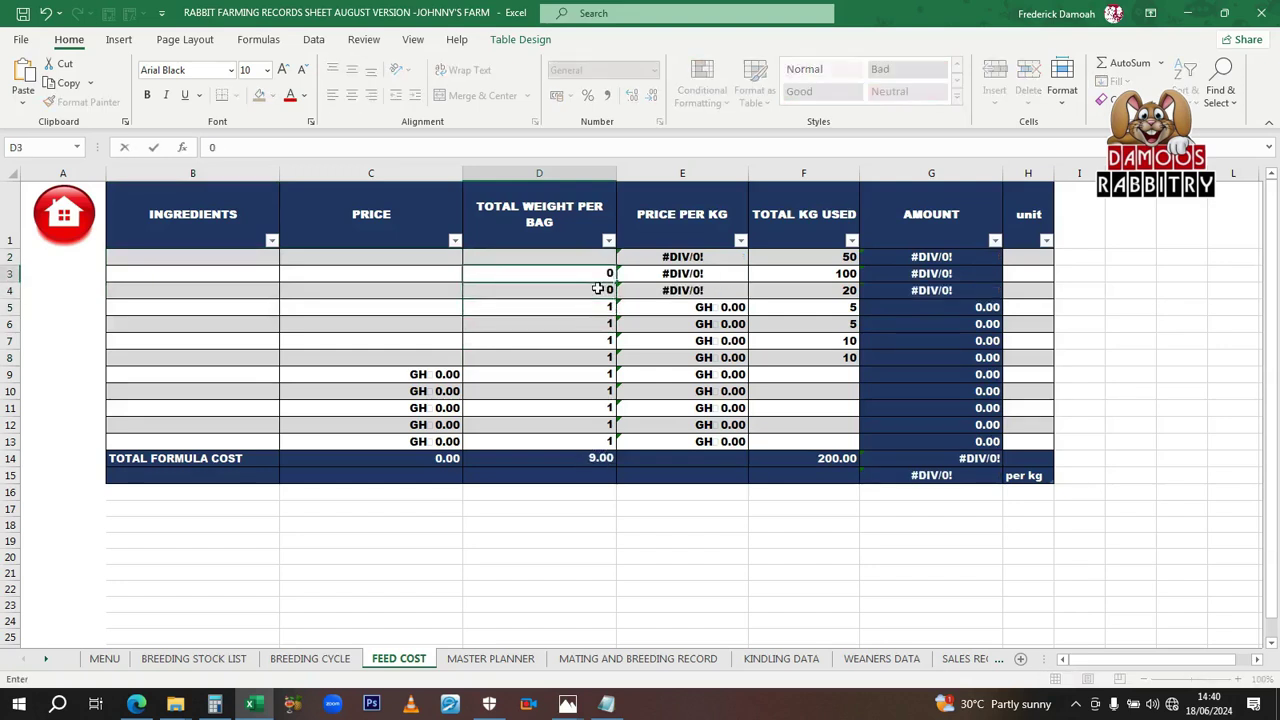
key("Up")
type("0")
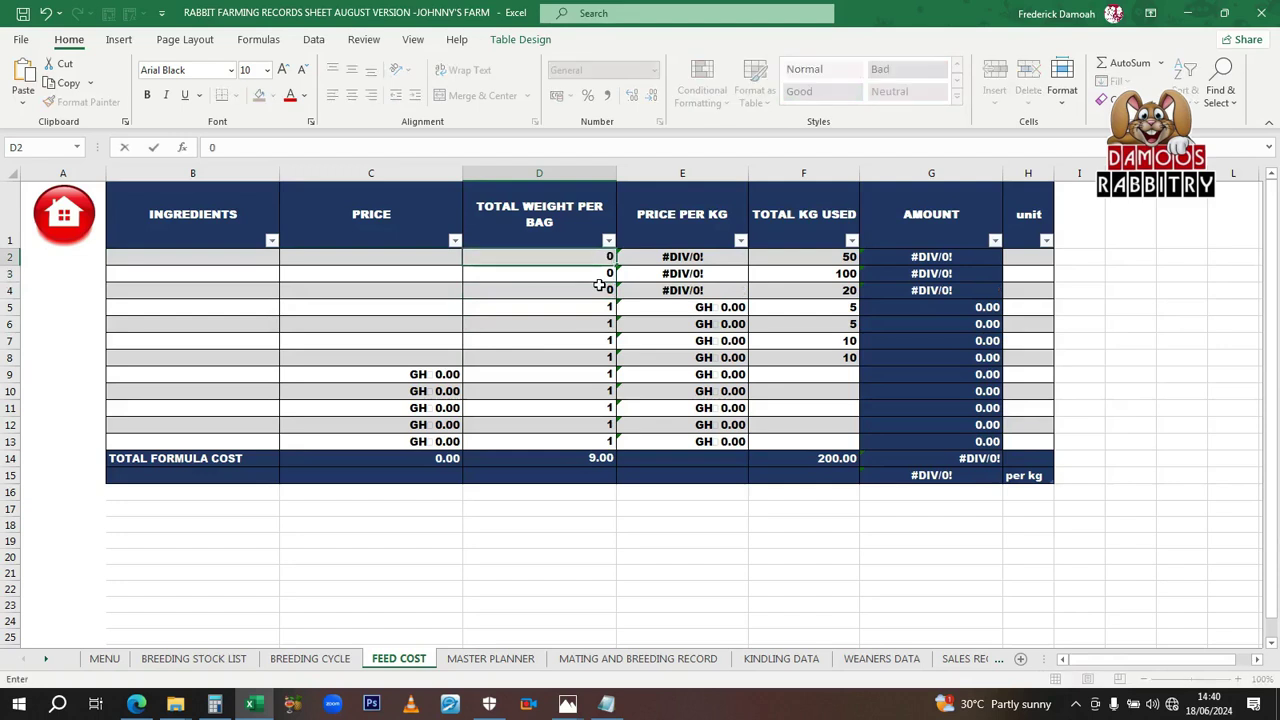
key("Return")
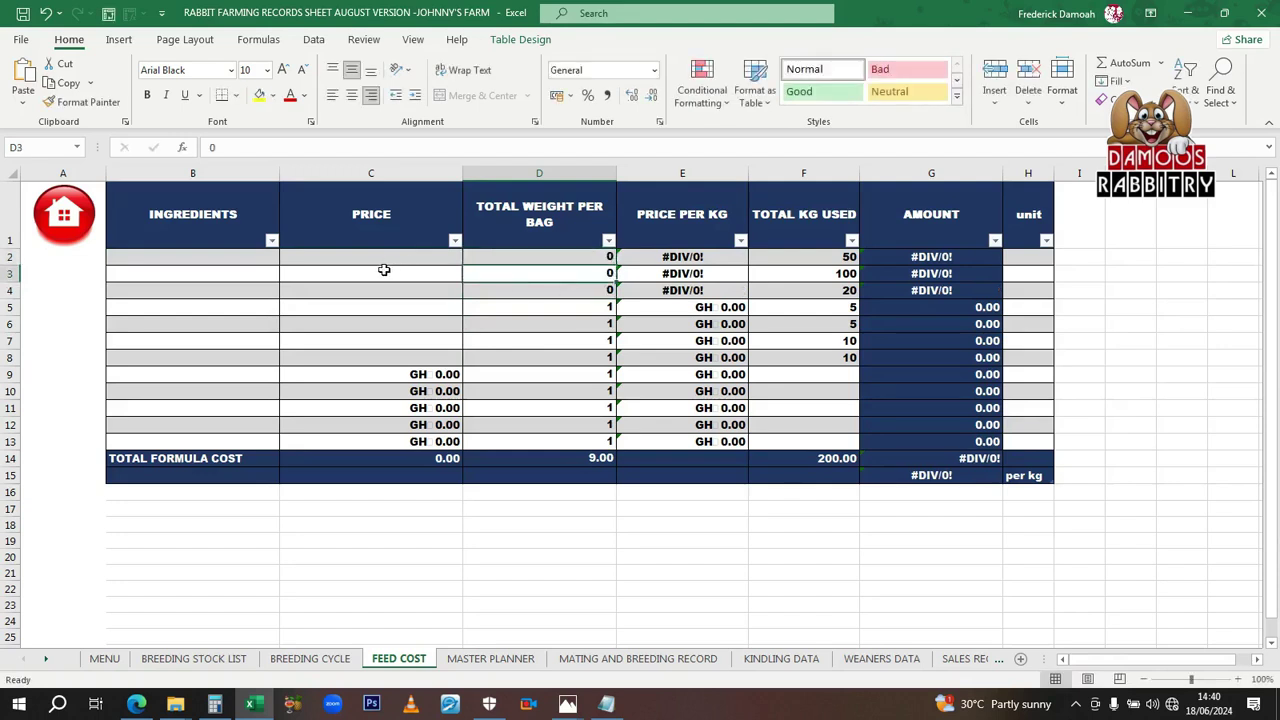
- Enter ABC FEED as the ingredient name in the first row of the feed cost table
left_click(233, 260)
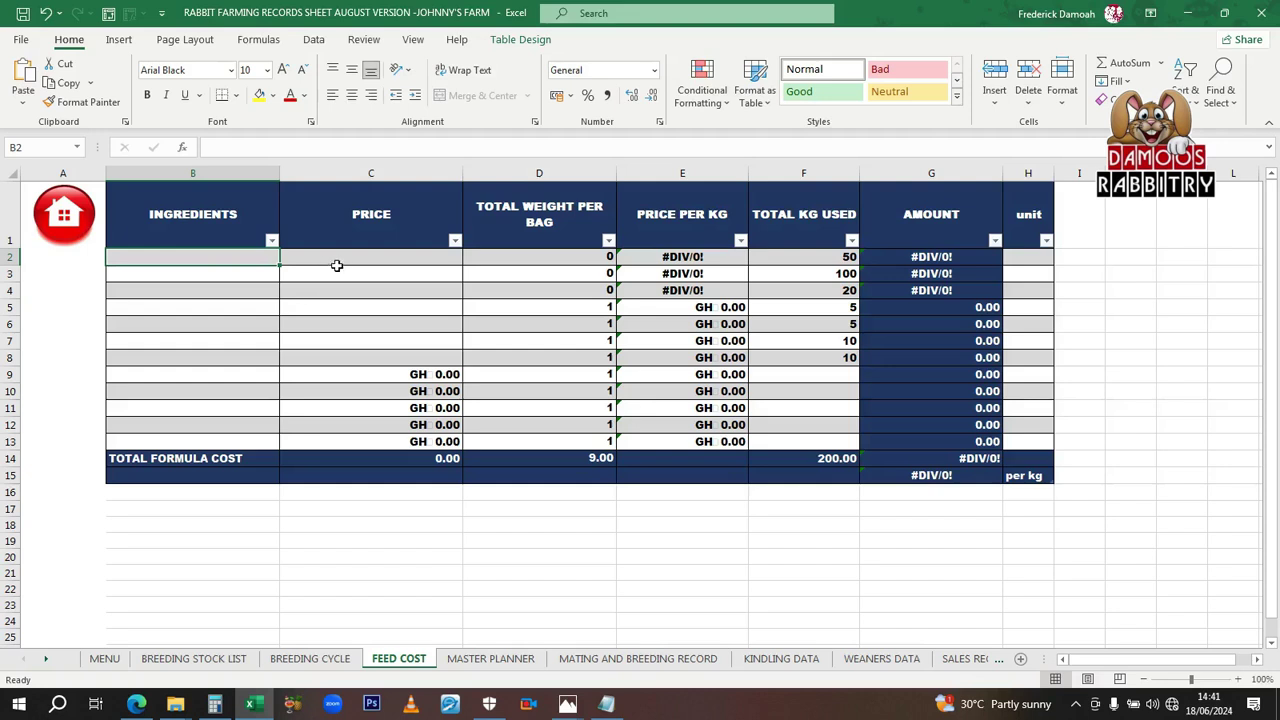
type("PA")
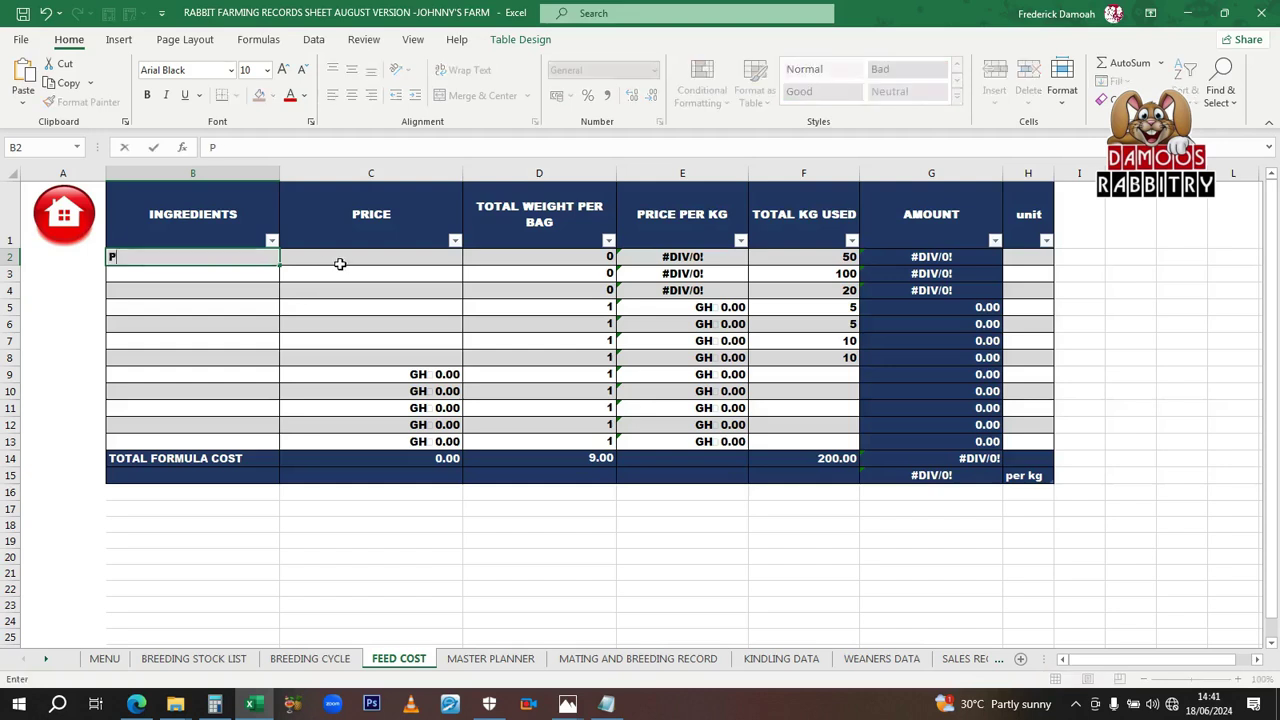
key("BackSpace")
key("BackSpace")
type("AVB")
key("BackSpace")
key("BackSpace")
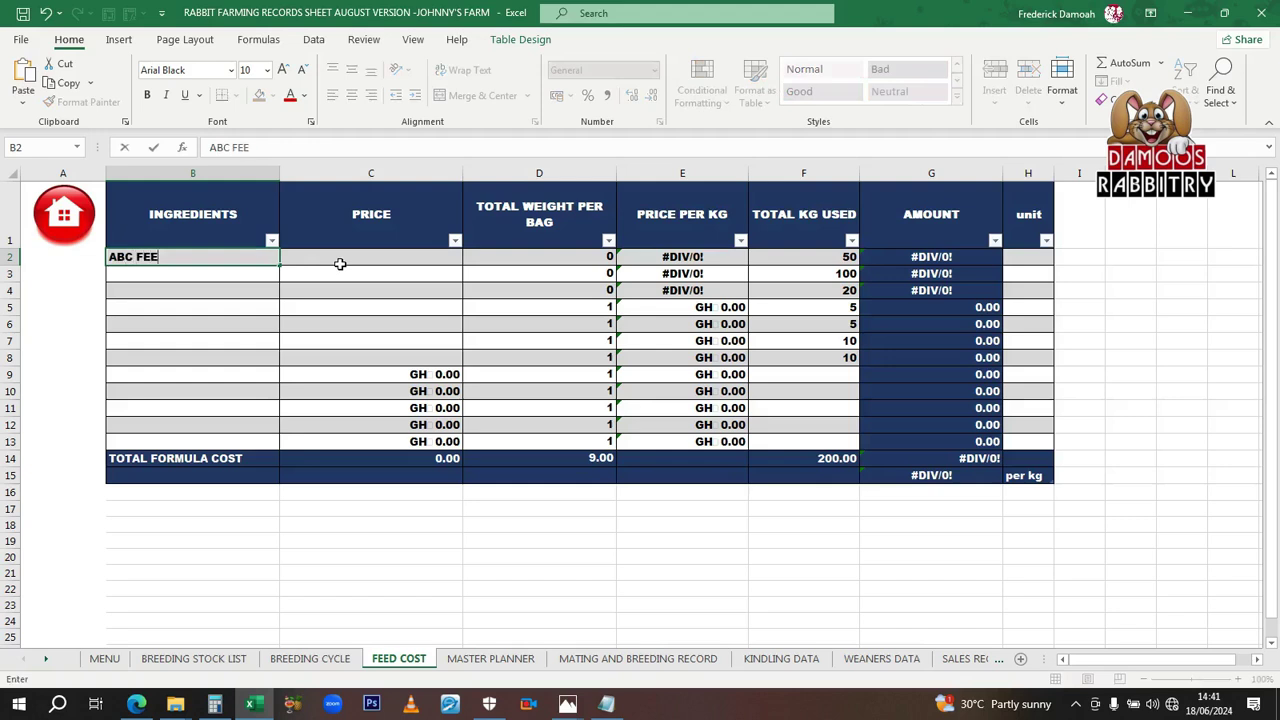
- Set ABC FEED's price to 150 and its total weight per bag to 25
left_click(340, 263)
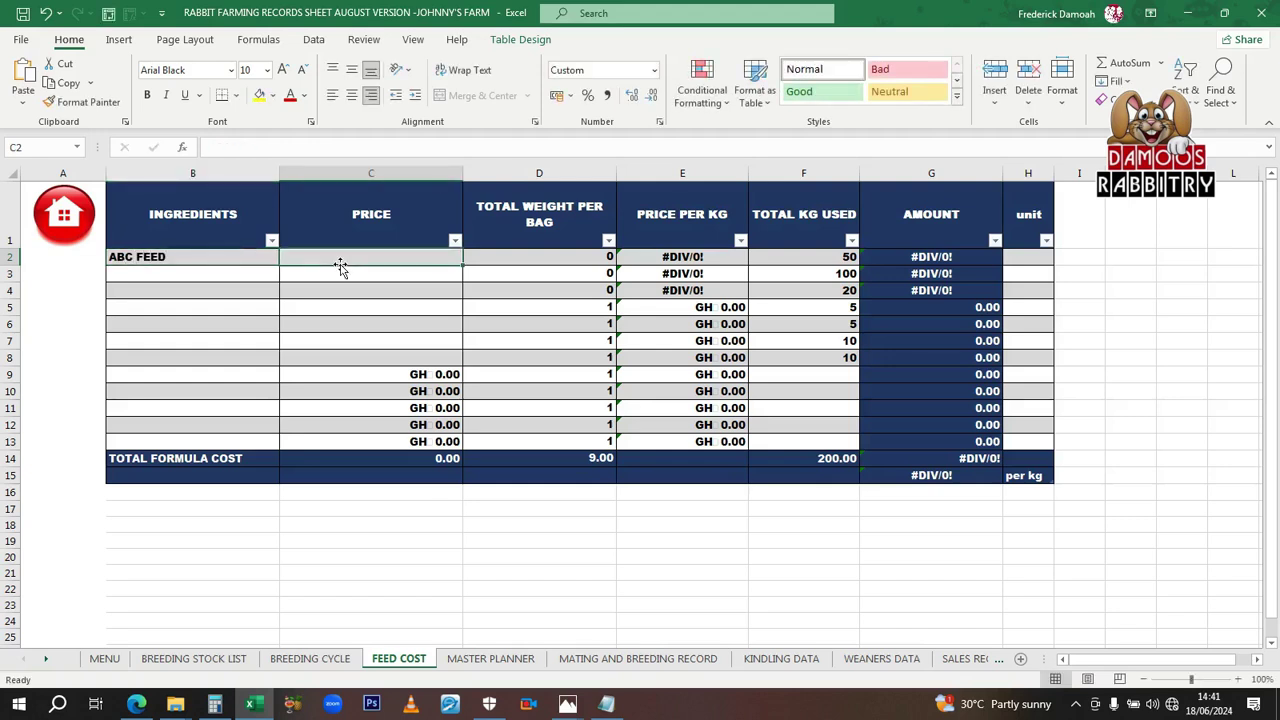
type("150")
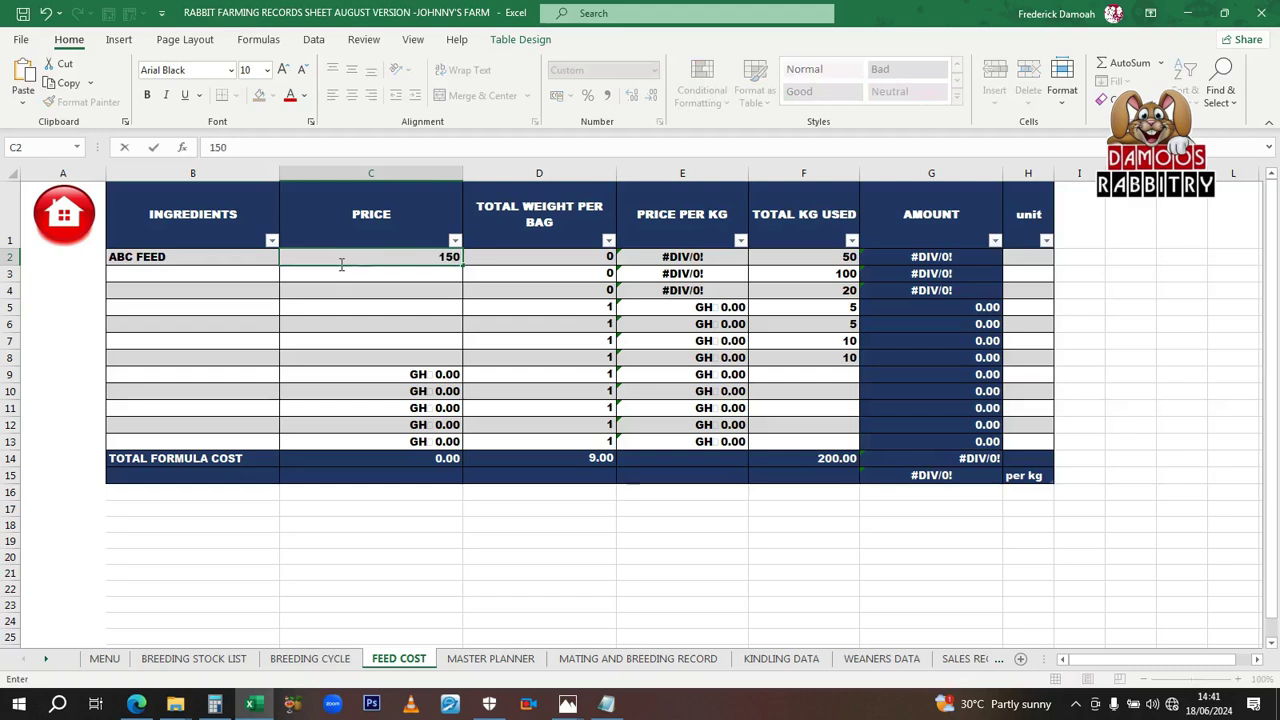
key("Tab")
type("2")
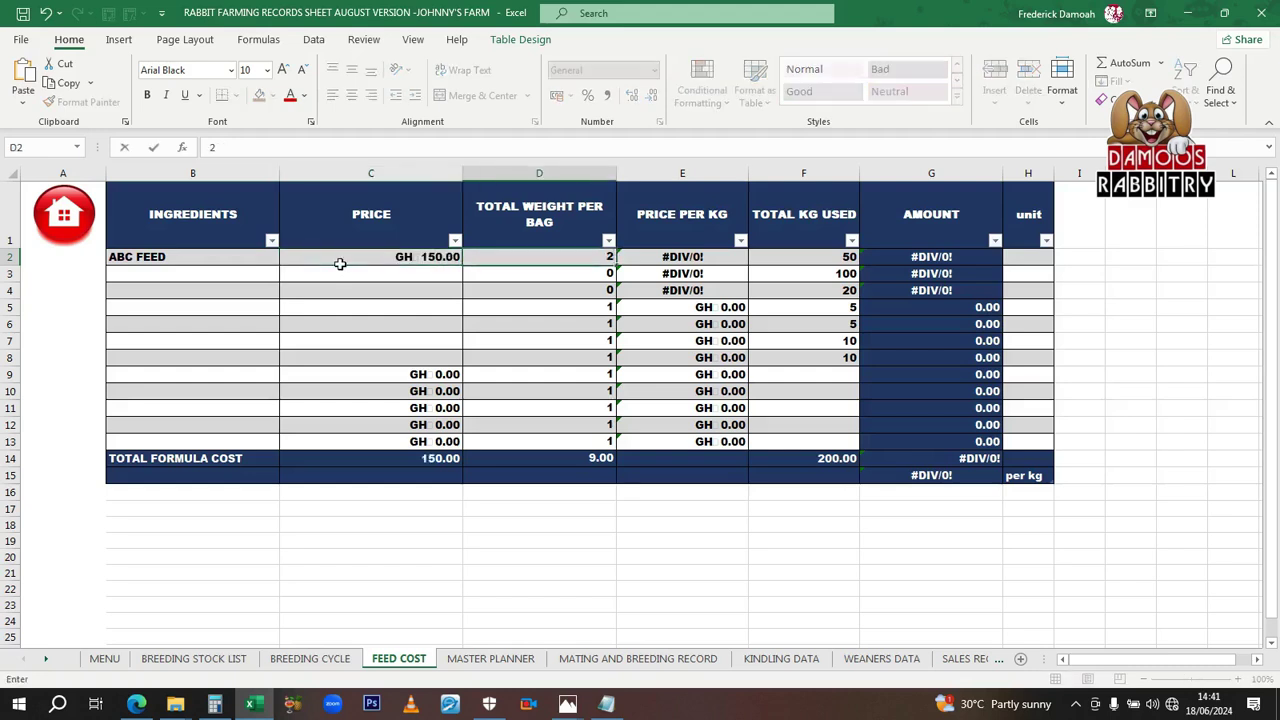
type("5")
key("Tab")
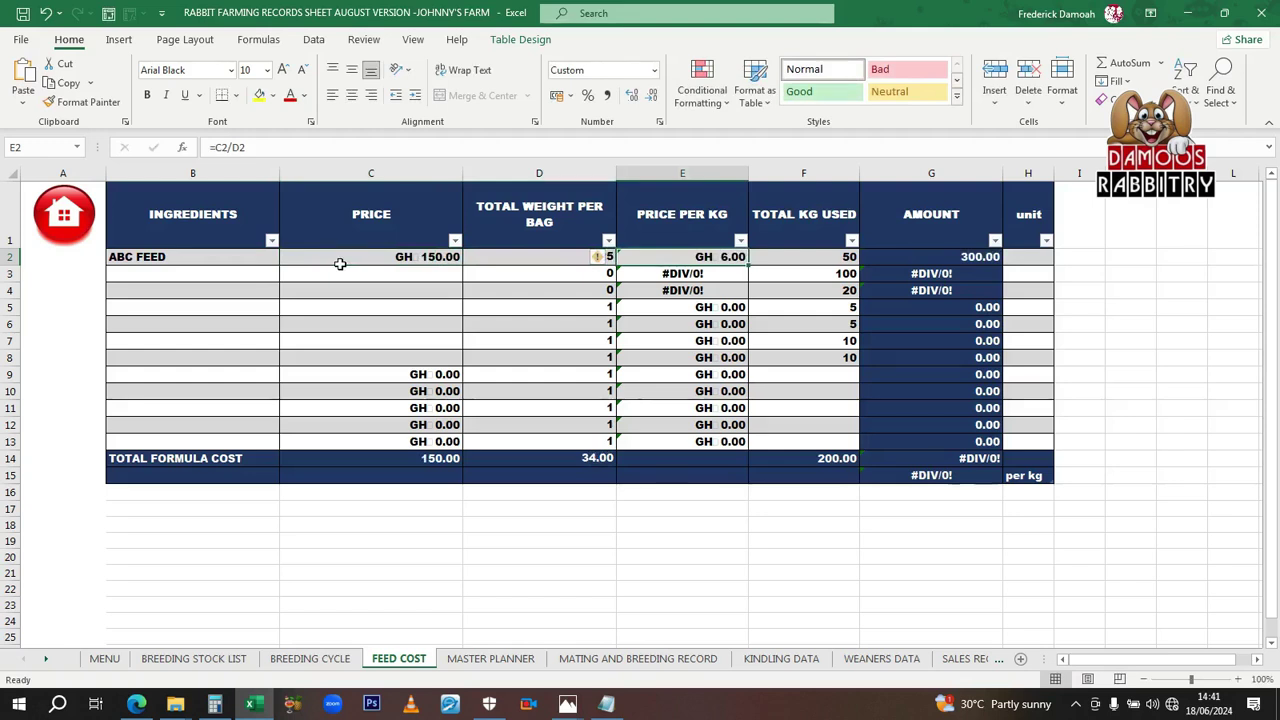
- Try clearing the price per kg formula in the second ingredient row, E3, and undo the deletion
key("Return")
key("Tab")
key("Tab")
key("Tab")
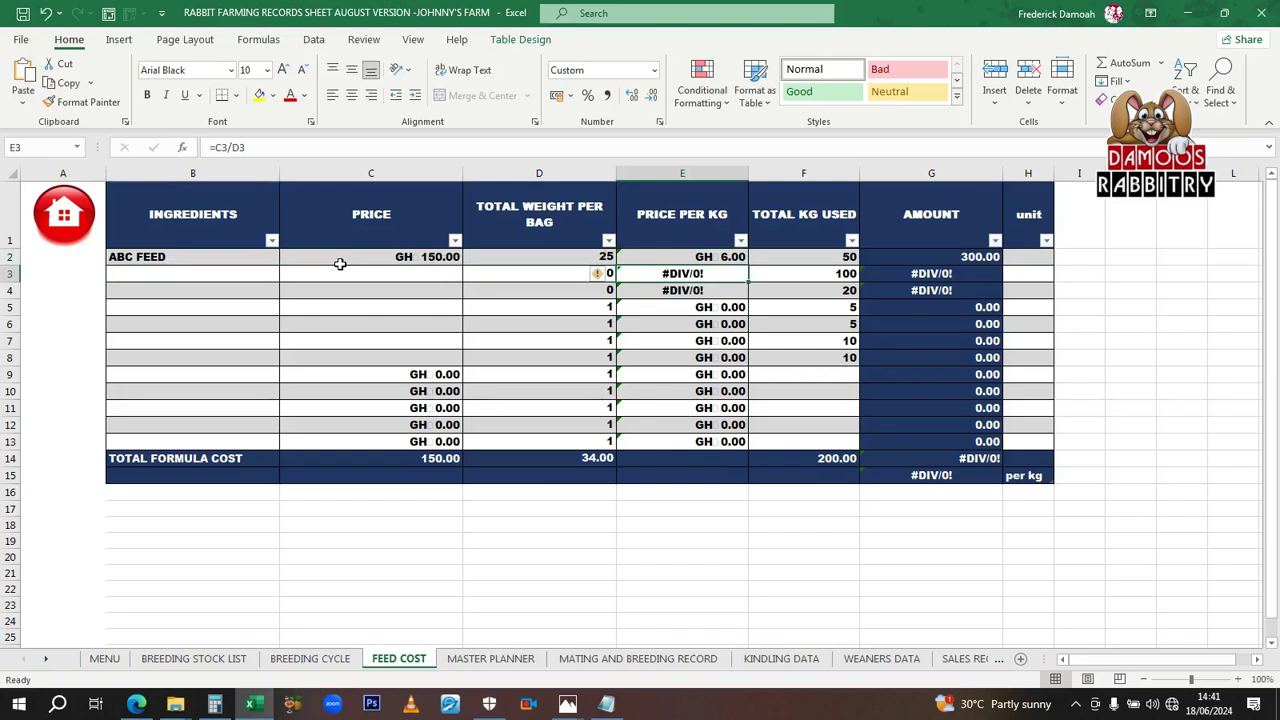
key("BackSpace")
key("Return")
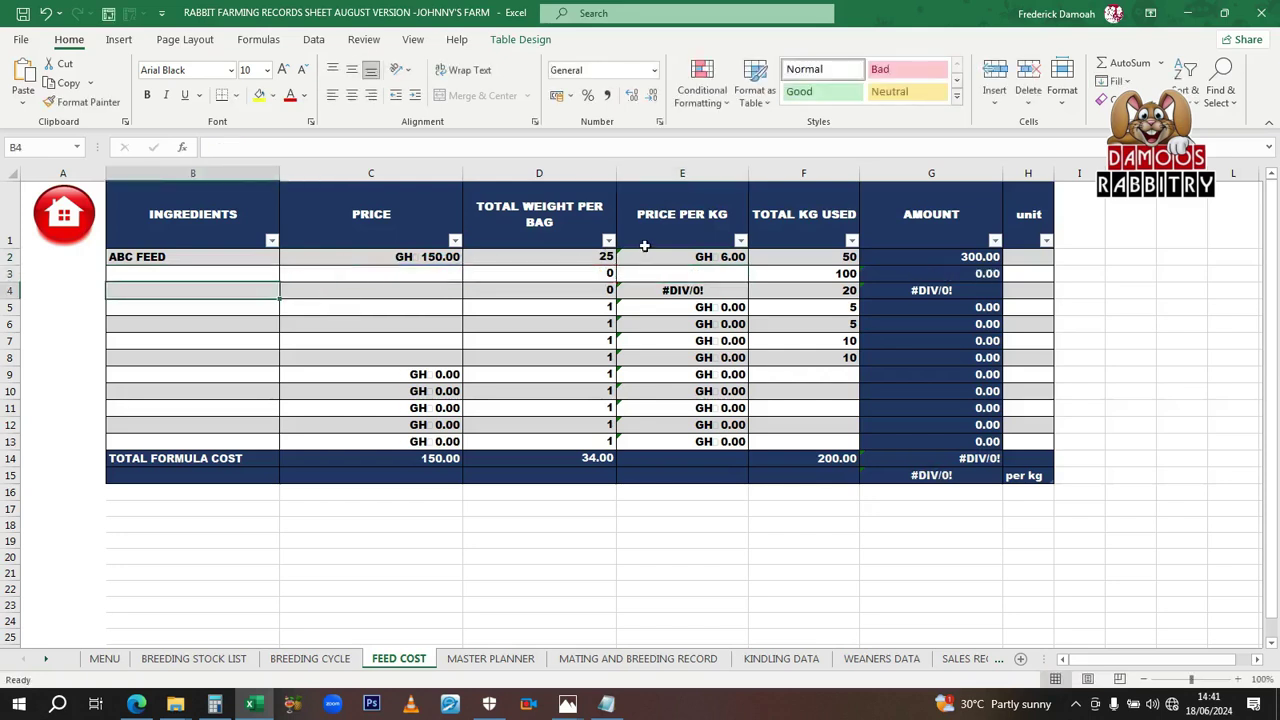
key("ctrl+z")
- Set the total weight per bag to 1 in the second and third ingredient rows, D3 and D4
left_click(584, 270)
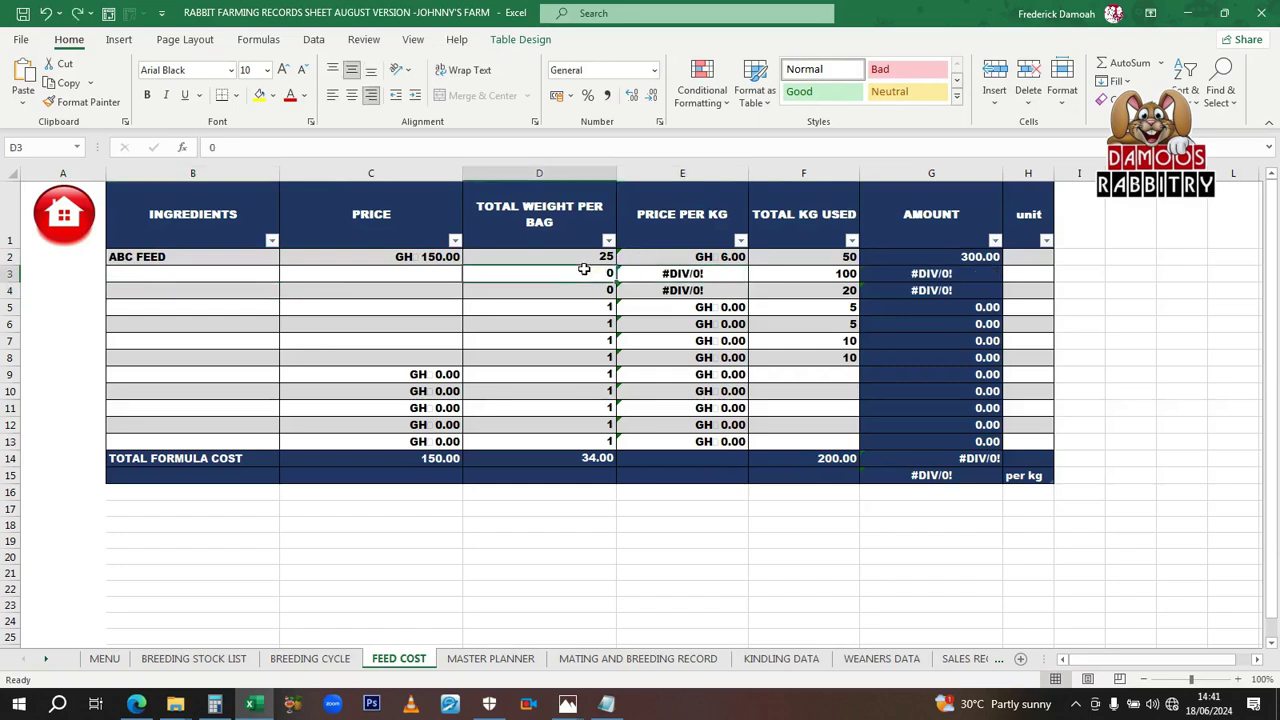
type("1")
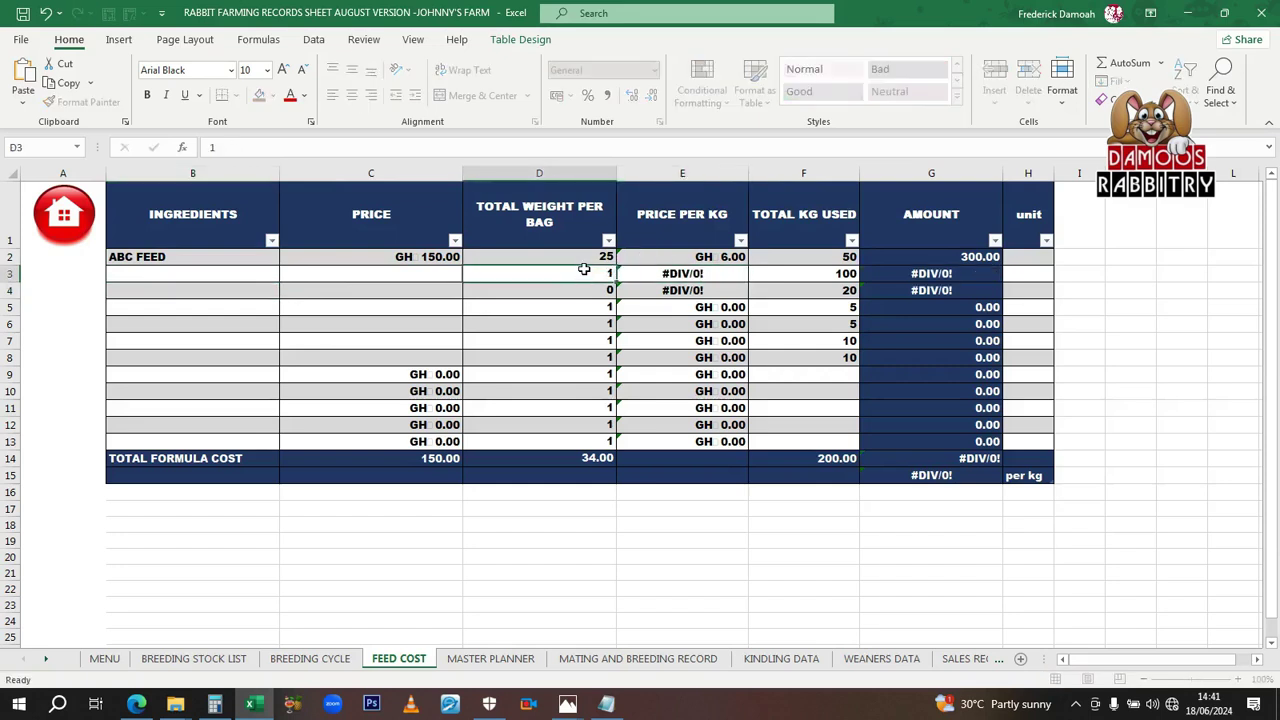
key("Return")
type("1")
key("Return")
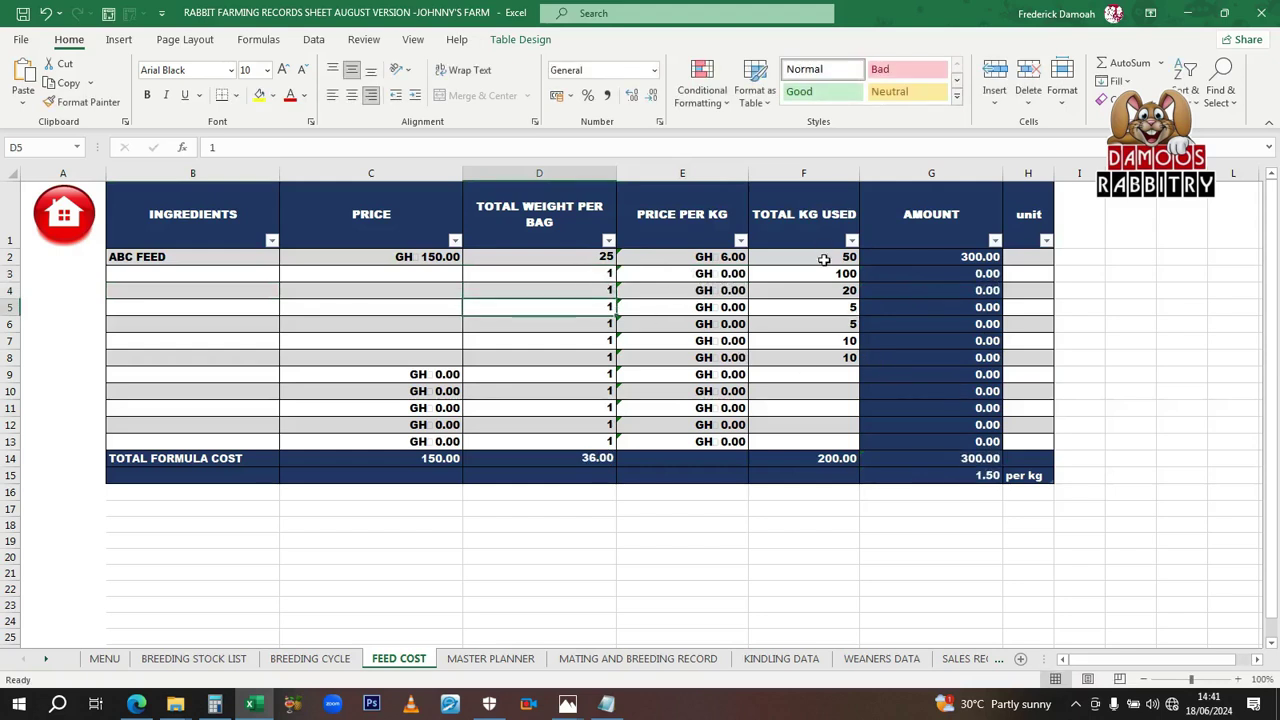
- Clear the total kg used for the empty ingredient rows, F3 to F8, and set ABC FEED's total kg used to 25
left_click_drag(829, 275, 833, 354)
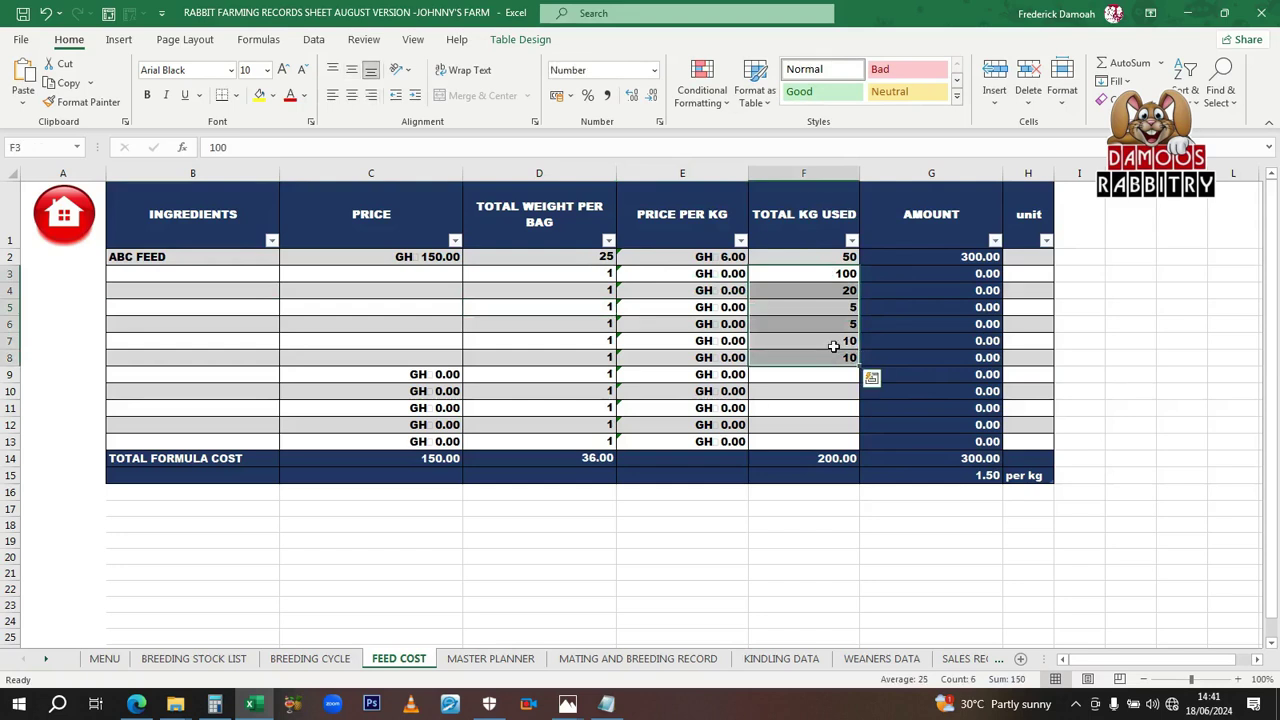
key("Delete")
left_click(831, 391)
left_click(838, 261)
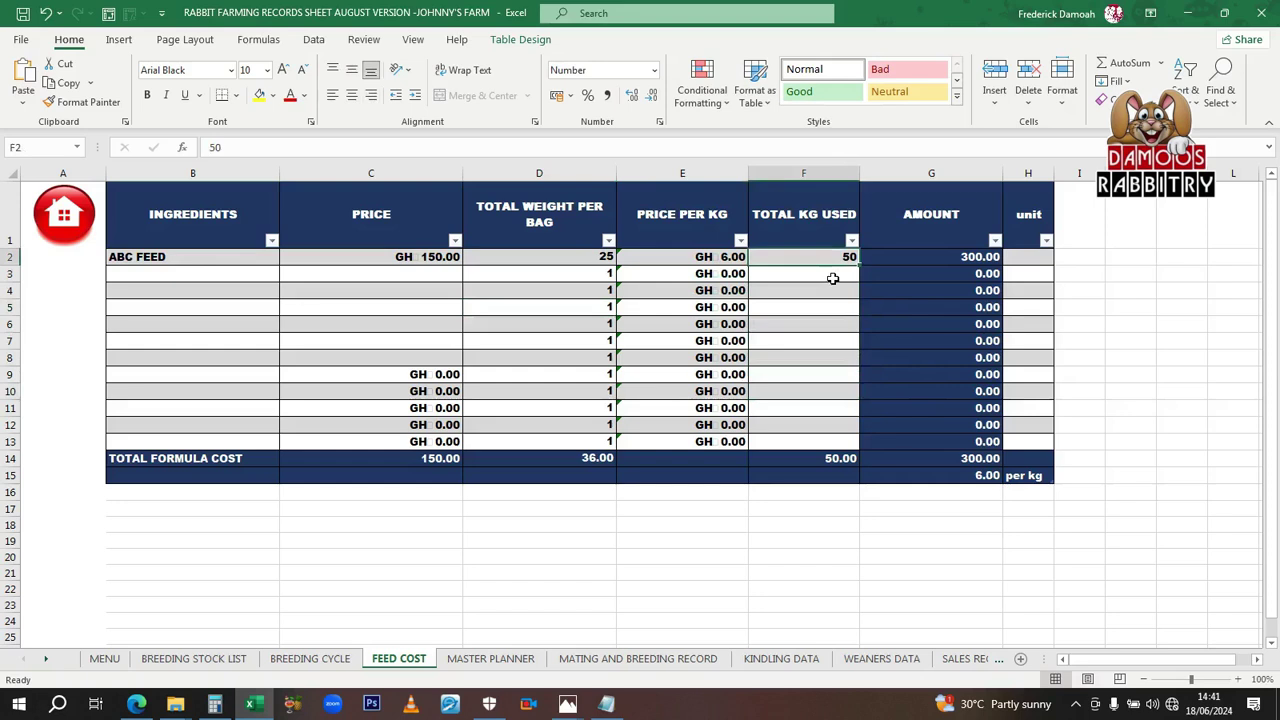
type("2")
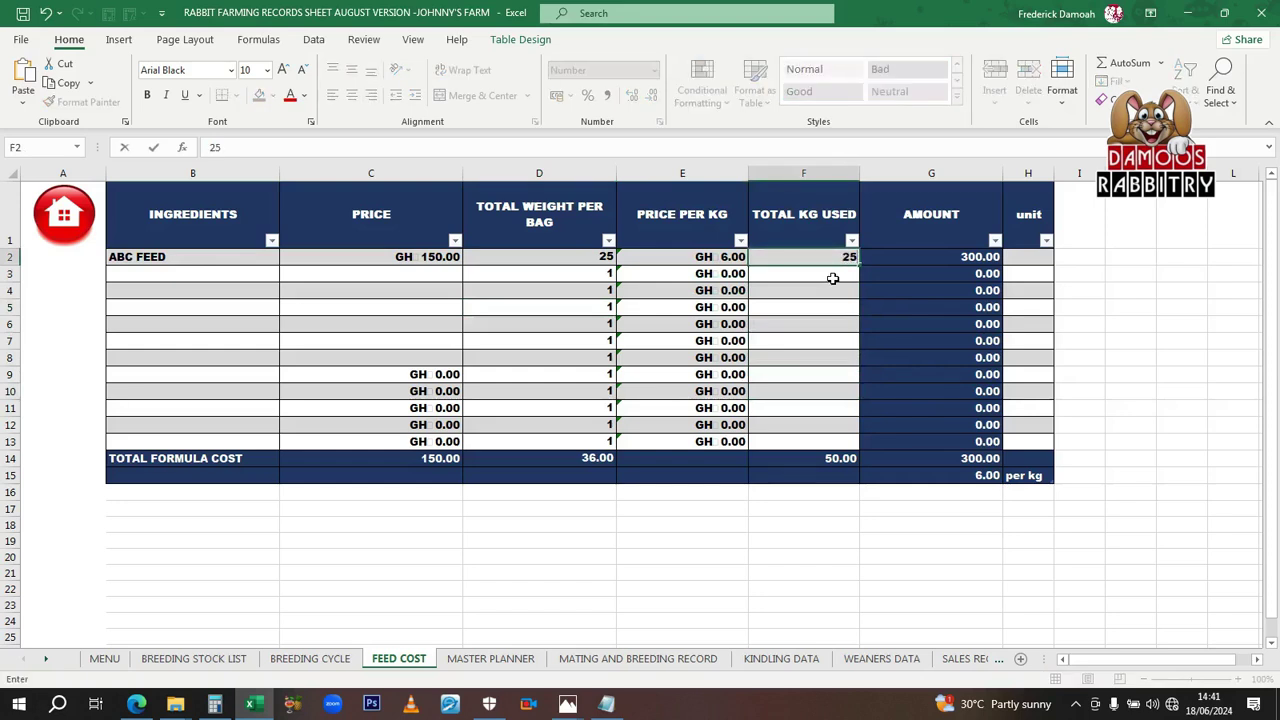
key("Return")
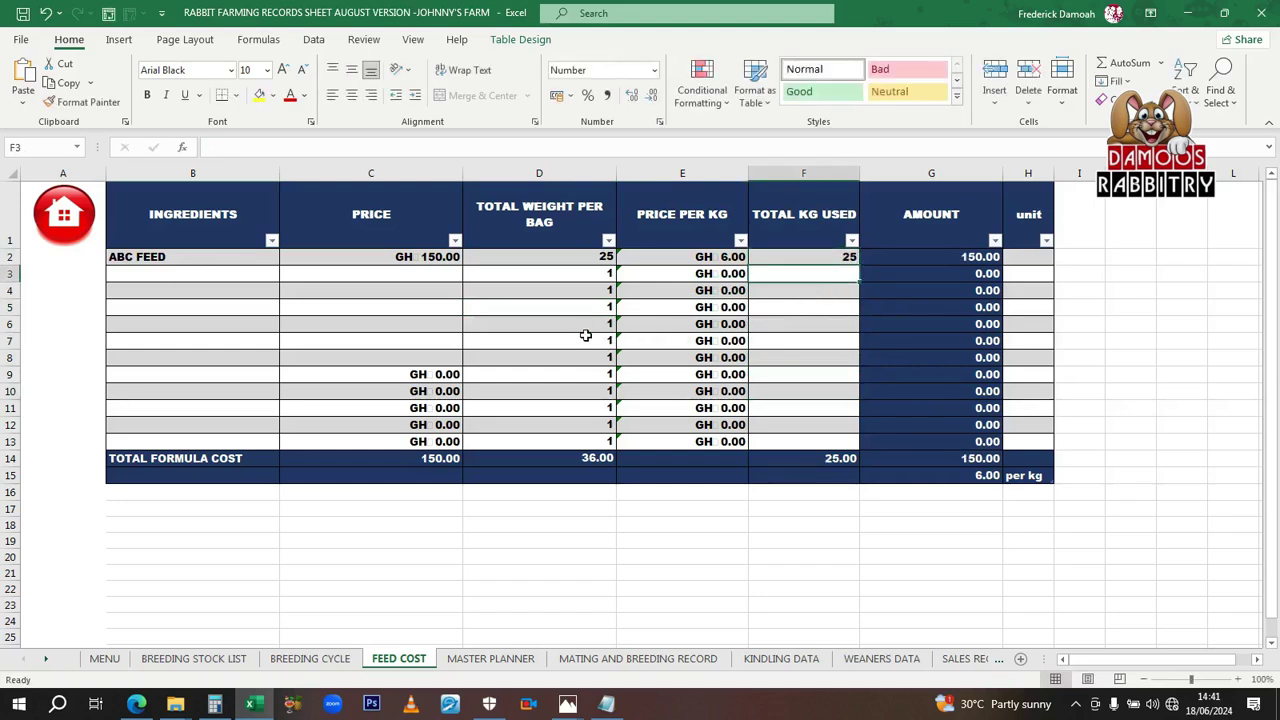
- Clear the zero prices in C9 to C13 and save the workbook
left_click_drag(416, 374, 422, 441)
key("Delete")
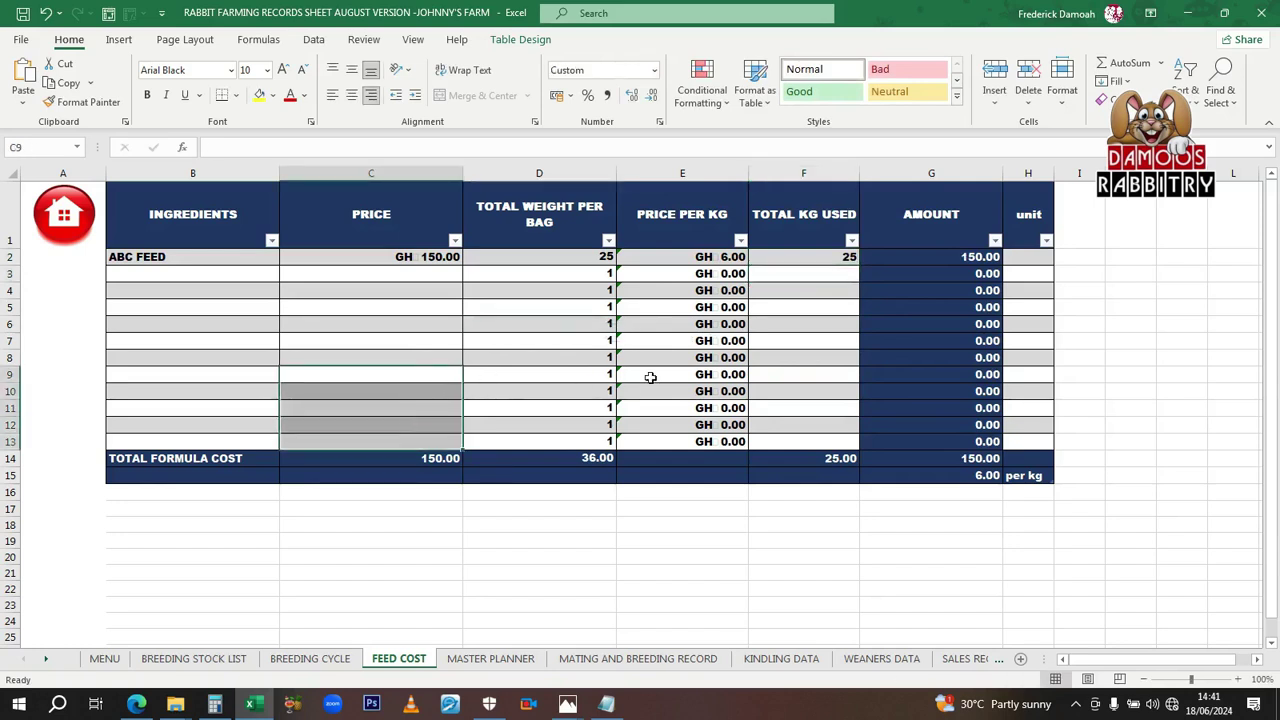
left_click(816, 358)
key("ctrl+s")
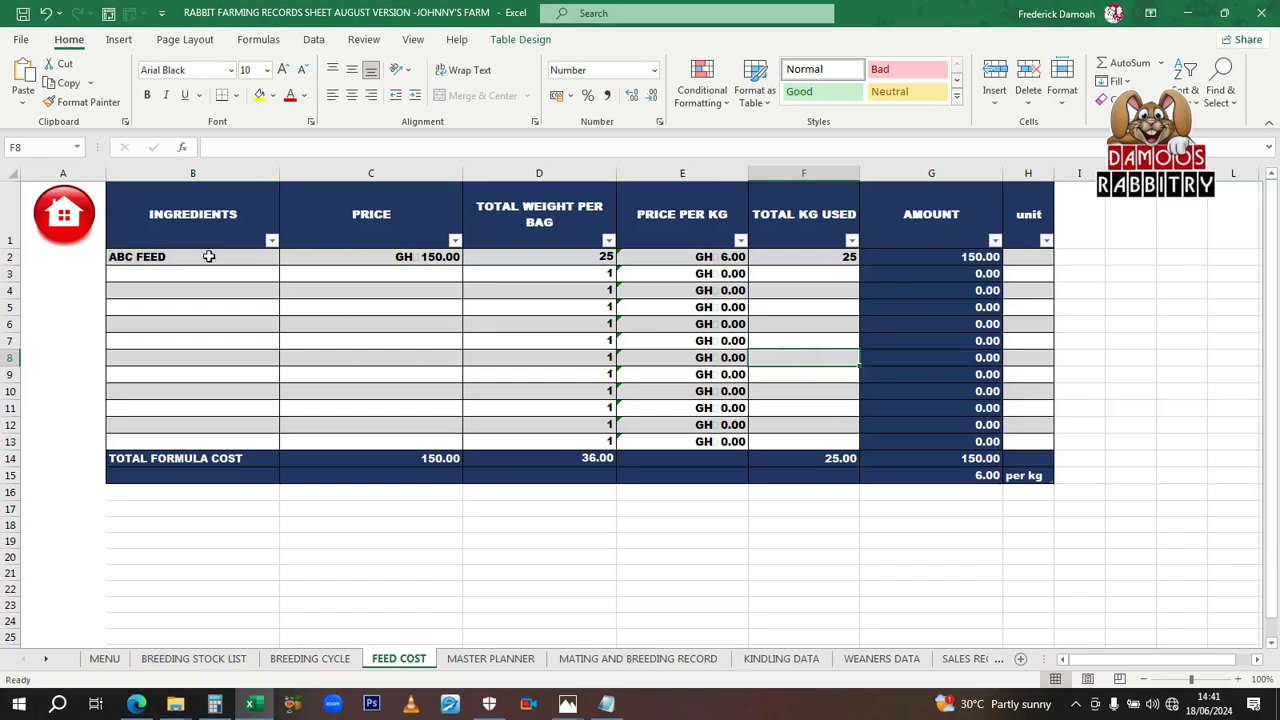
- Undo the feed cost edits one after another, back to the 2nd month's breeding figures in the master planner
left_click(44, 14)
left_click(44, 14)
left_click(44, 14)
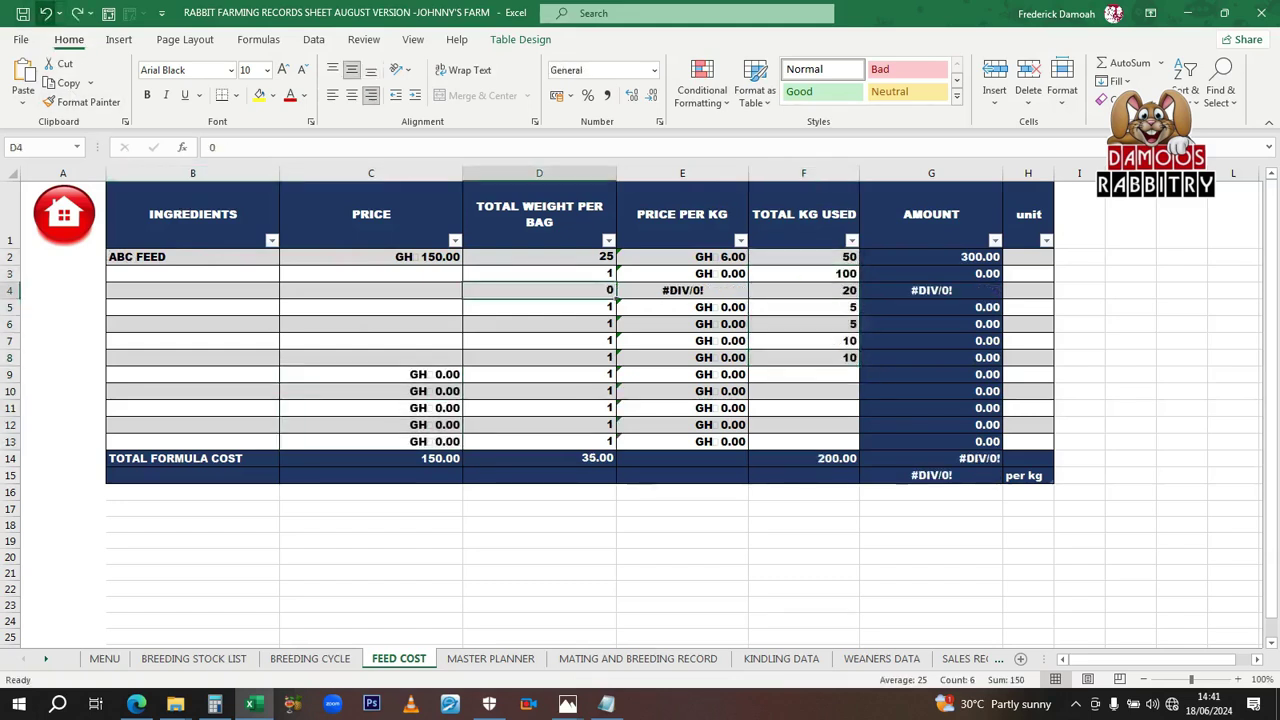
left_click(44, 14)
left_click(44, 14)
left_click(44, 14)
left_click(44, 14)
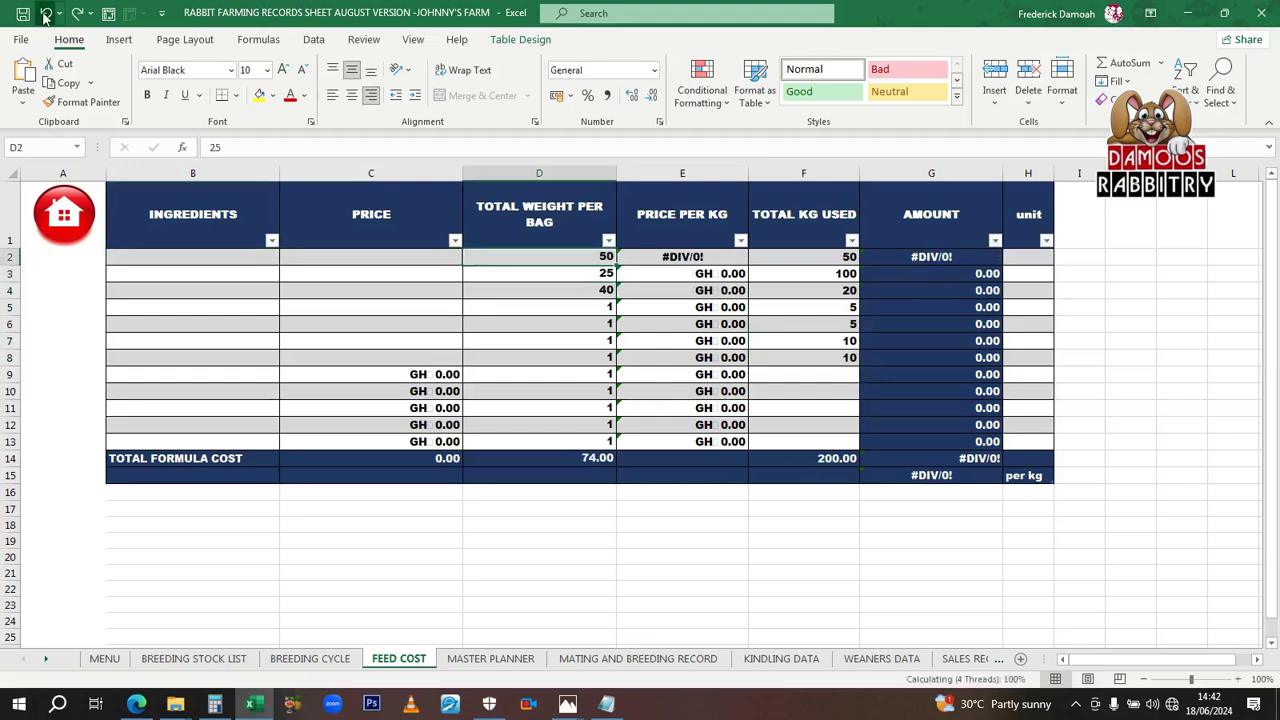
left_click(44, 14)
left_click(44, 14)
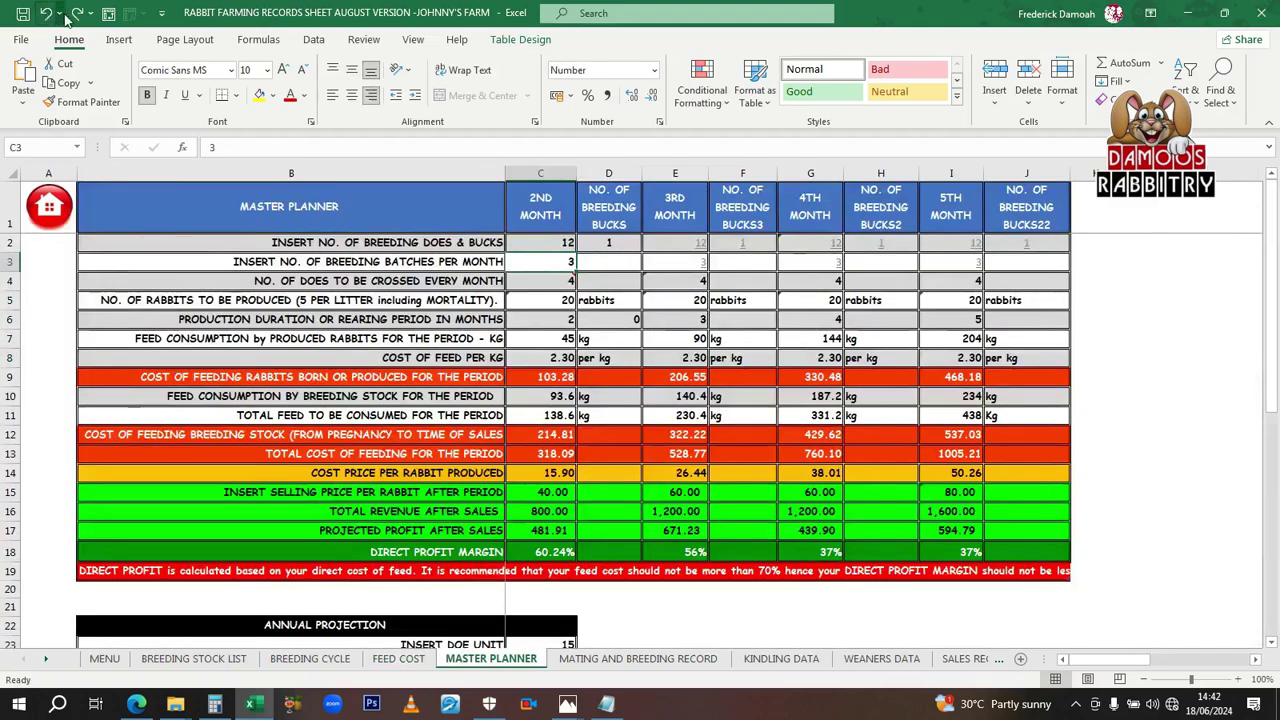
- Redo all the undone edits, from the master planner's breeding figures through the cleared prices in C9 to C13
left_click(76, 13)
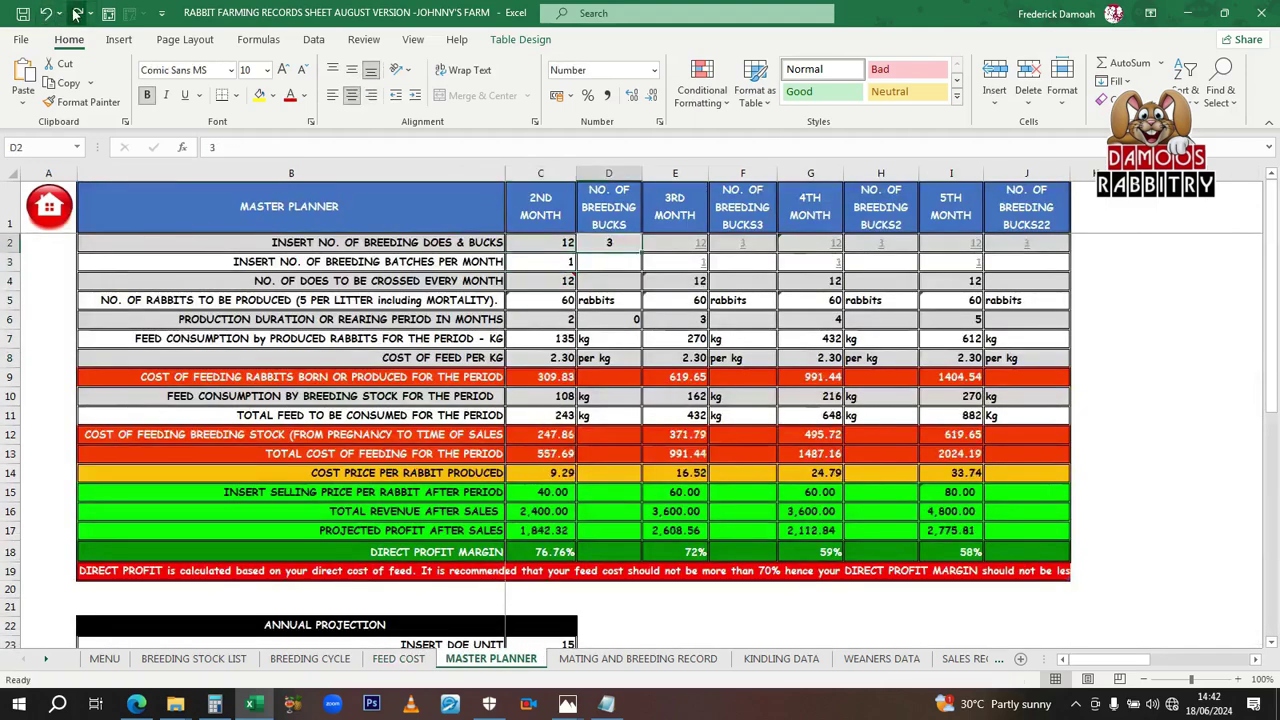
left_click(76, 13)
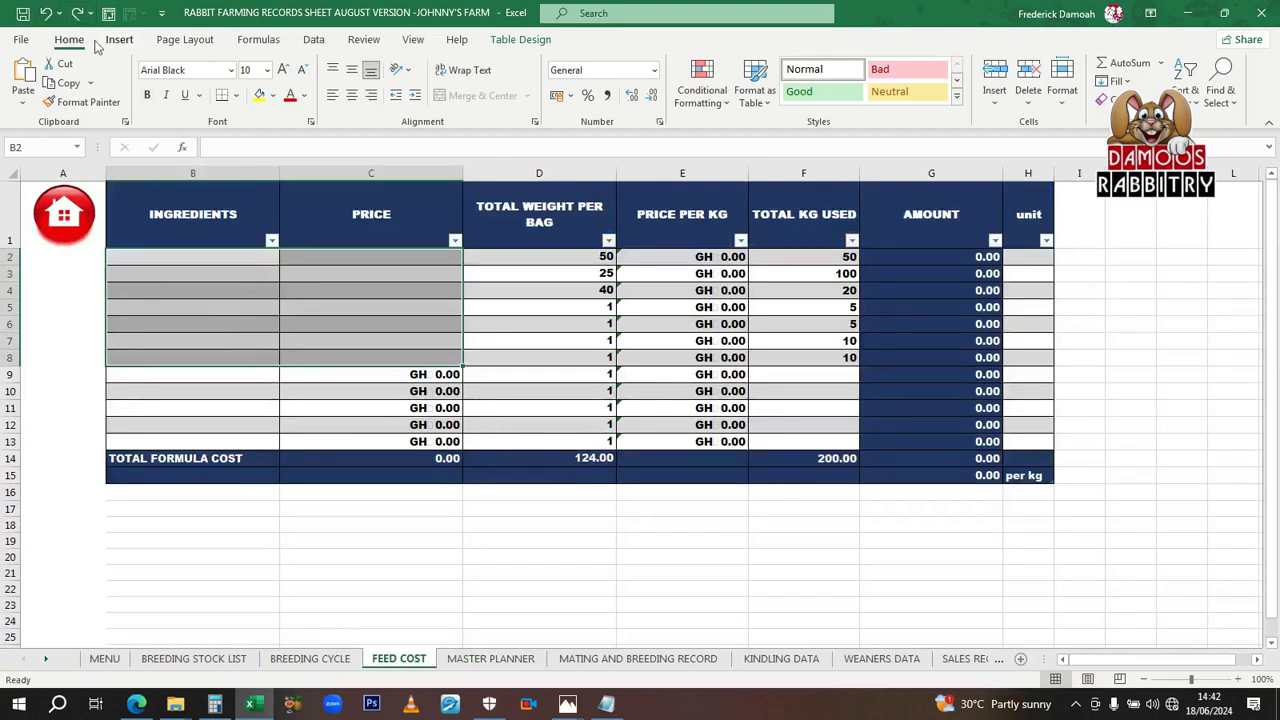
left_click(77, 13)
left_click(77, 13)
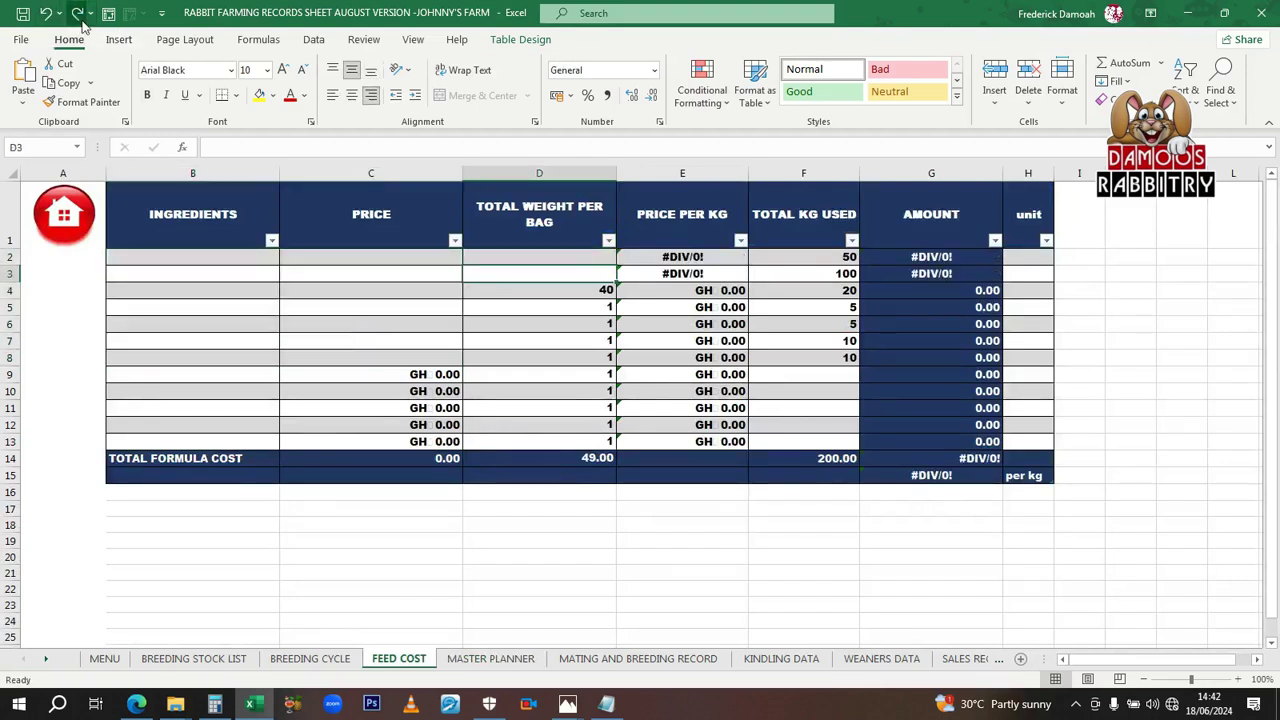
left_click(77, 13)
left_click(77, 13)
left_click(77, 13)
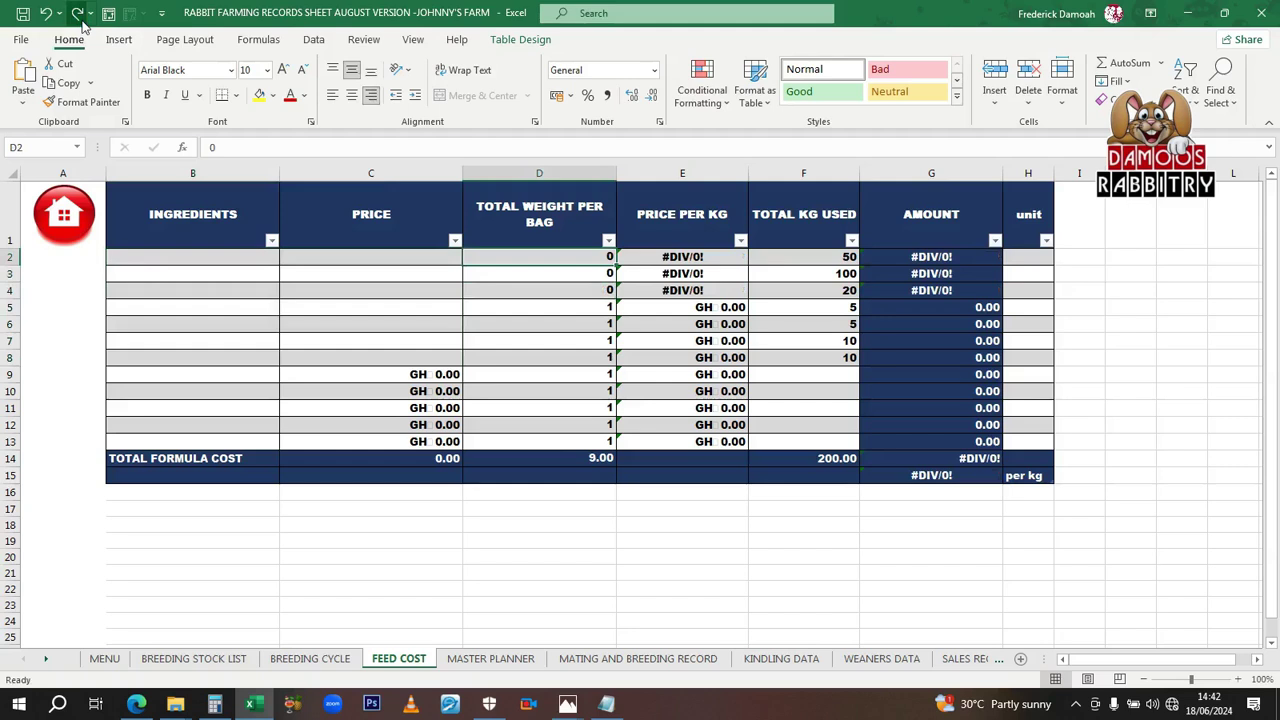
left_click(77, 13)
left_click(77, 13)
left_click(77, 13)
left_click(77, 13)
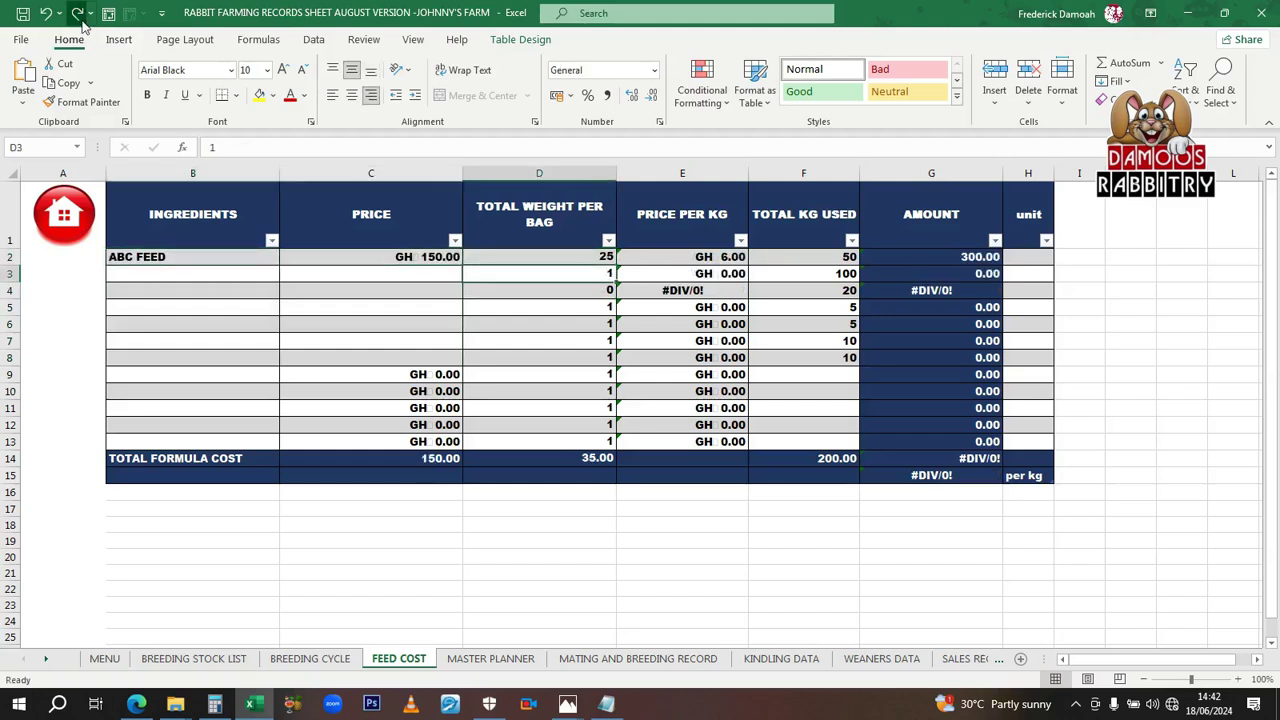
left_click(77, 13)
left_click(77, 13)
left_click(78, 14)
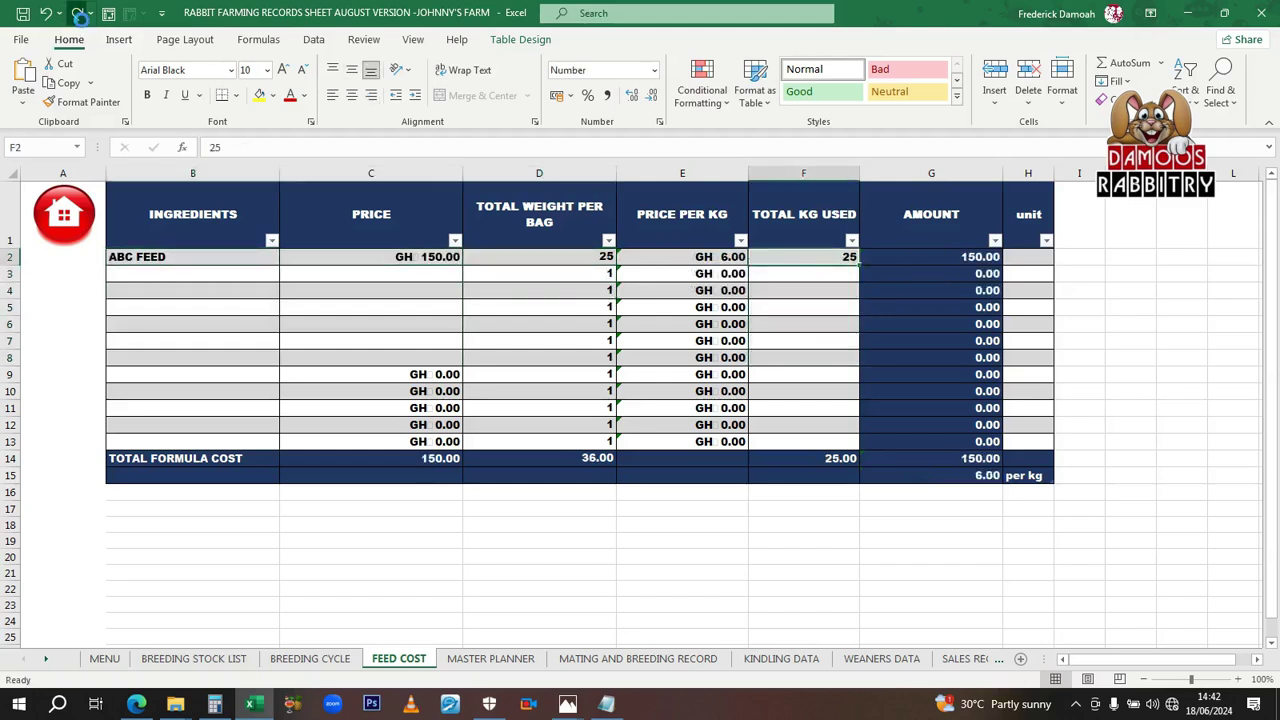
left_click(78, 14)
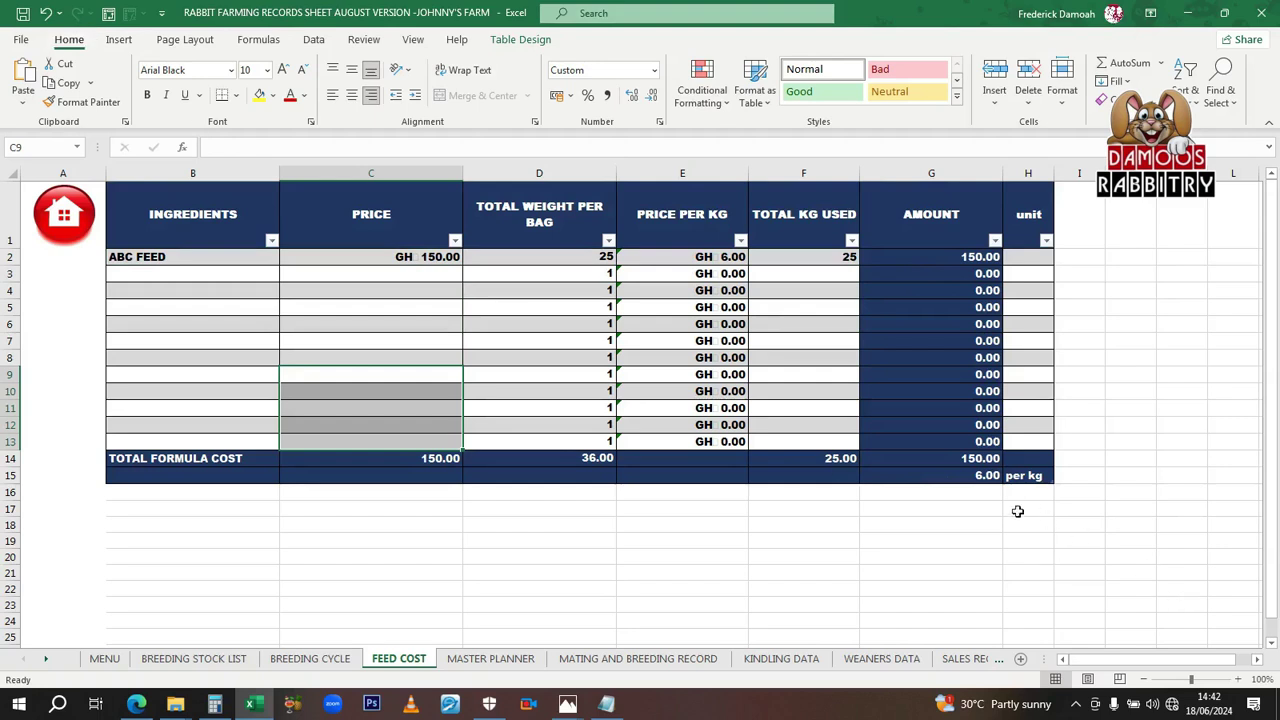
- Check the feed cost per kg in G15, and go through the main menu to the master planner's row for the cost of feeding rabbits produced
left_click(985, 479)
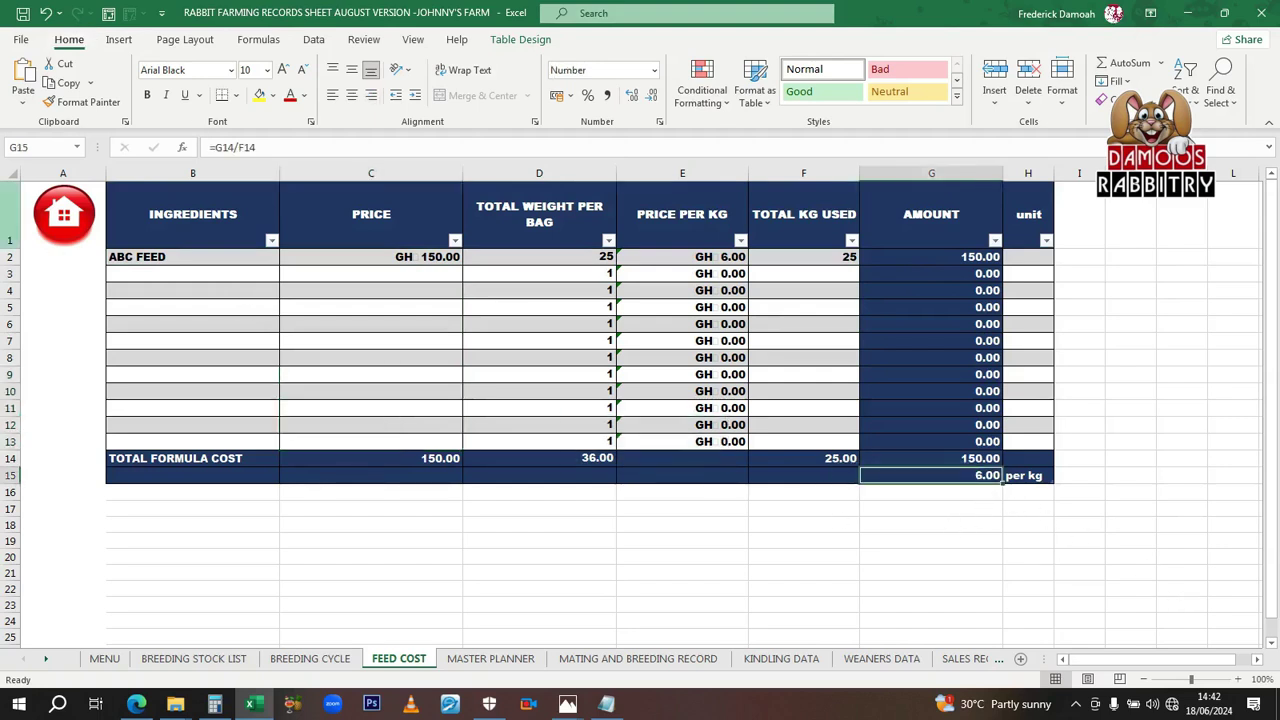
left_click(80, 230)
left_click(500, 500)
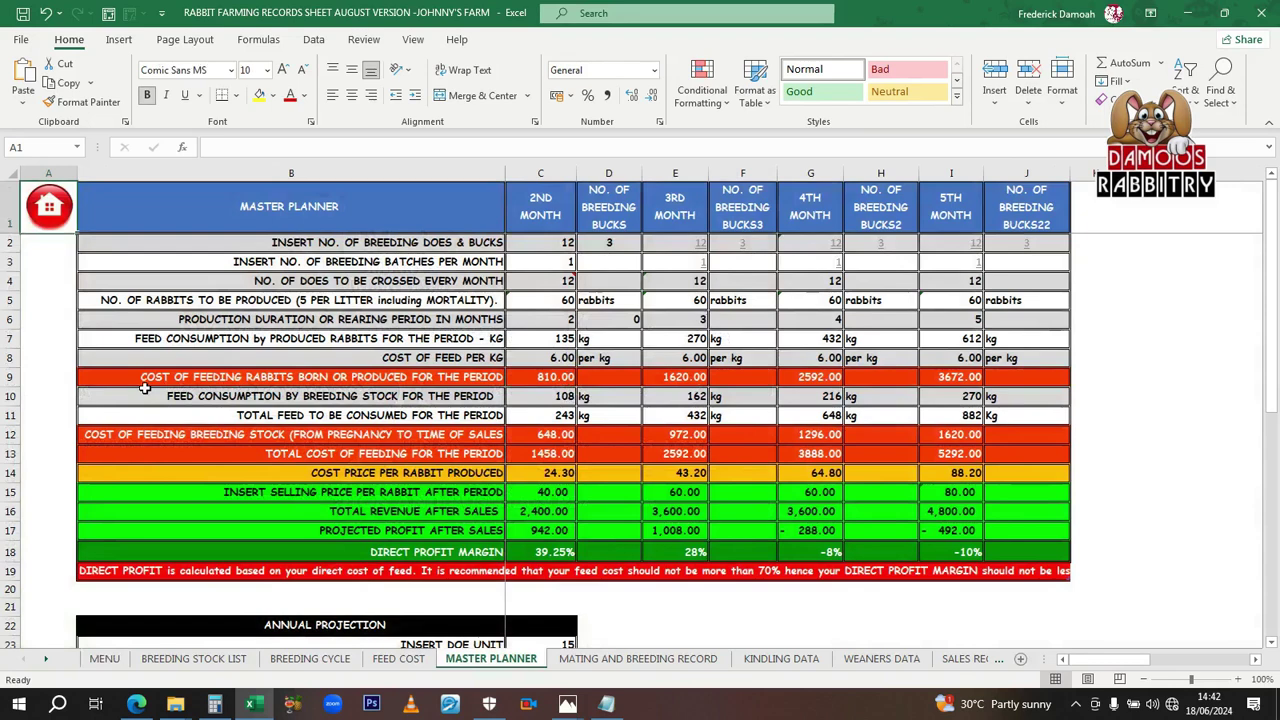
left_click_drag(134, 381, 1040, 382)
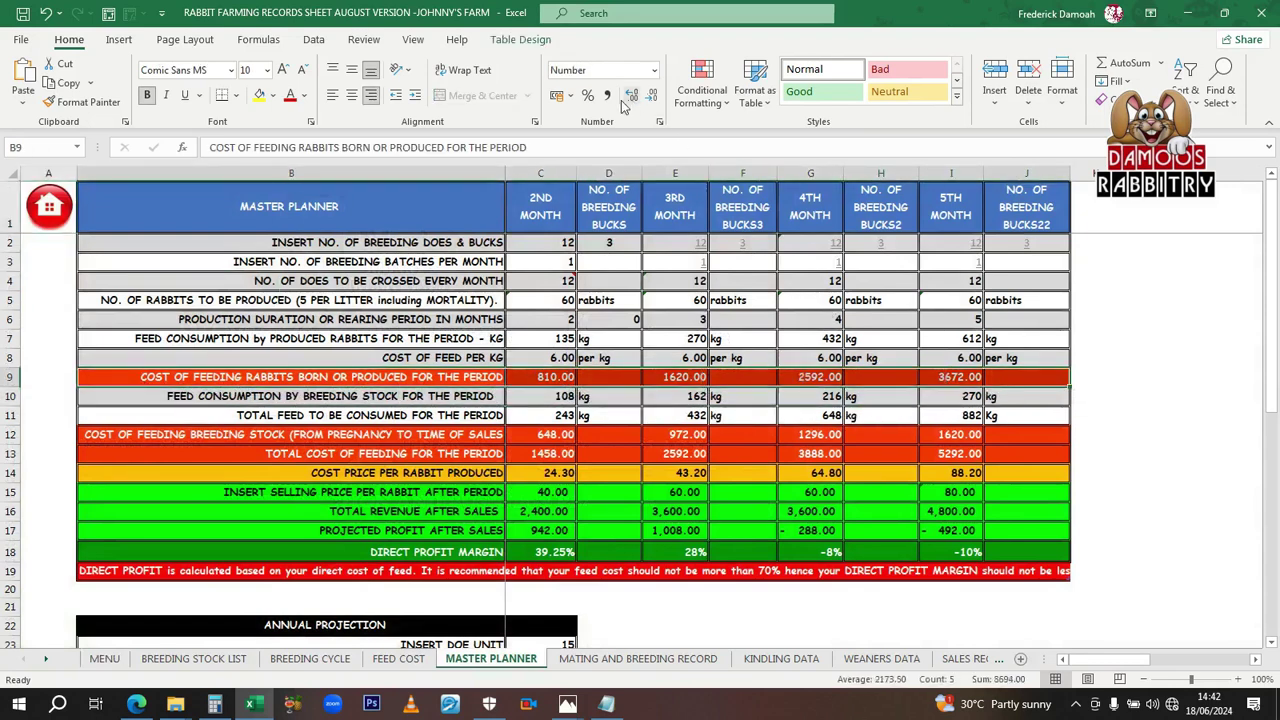
- Fill the row for the cost of feeding rabbits produced with the standard dark red colour
left_click(274, 96)
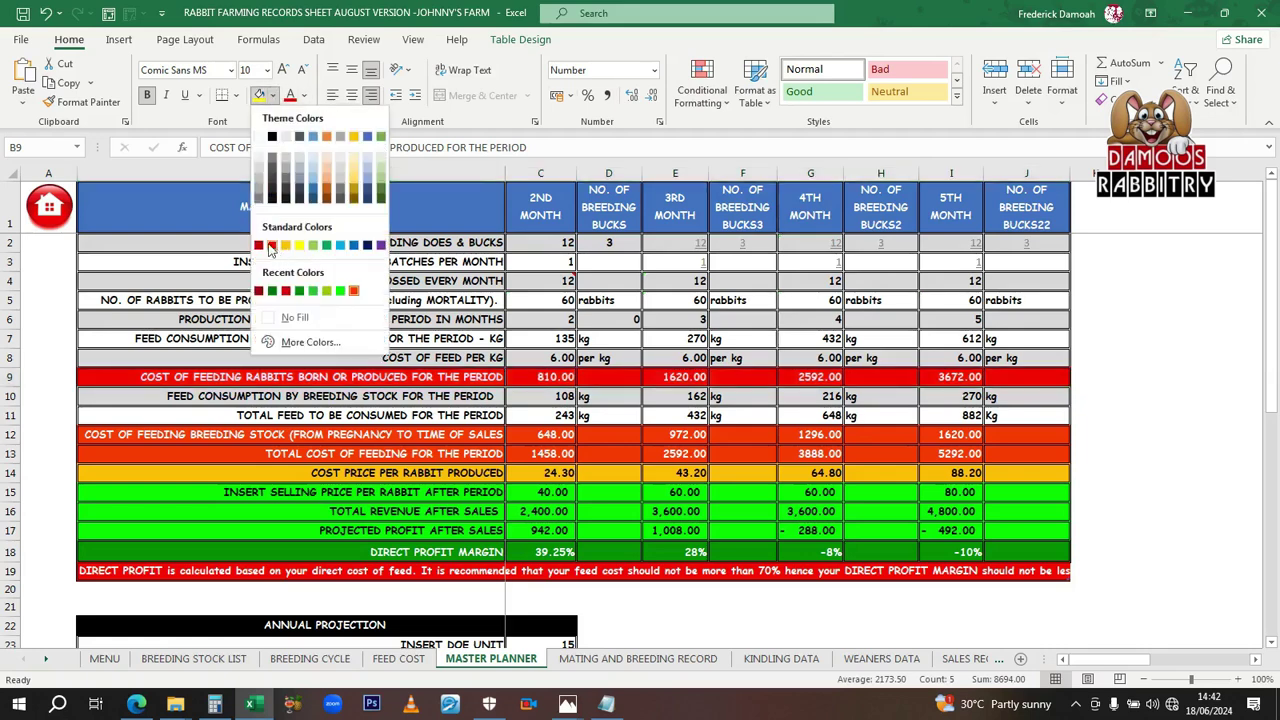
left_click(258, 246)
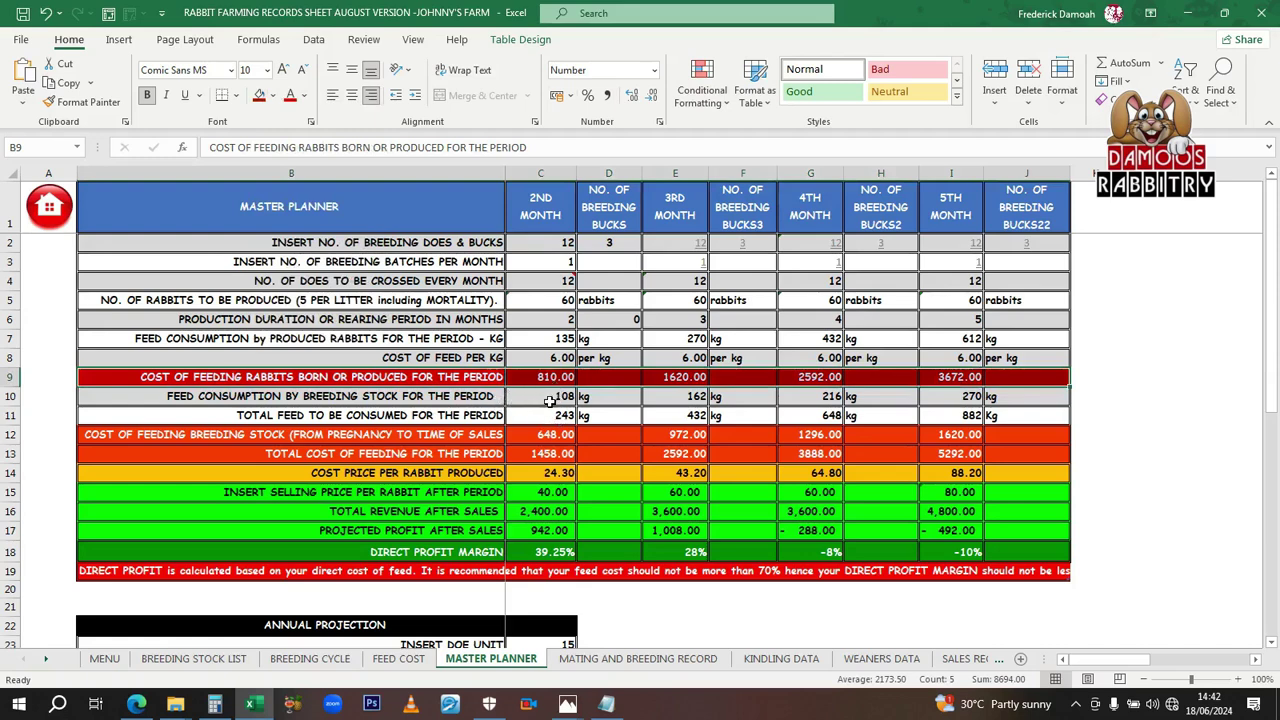
- Examine the breeding stock's feed consumption formula in C10 and the planner columns of the 2nd, 3rd, 4th and 5th months
left_click(550, 396)
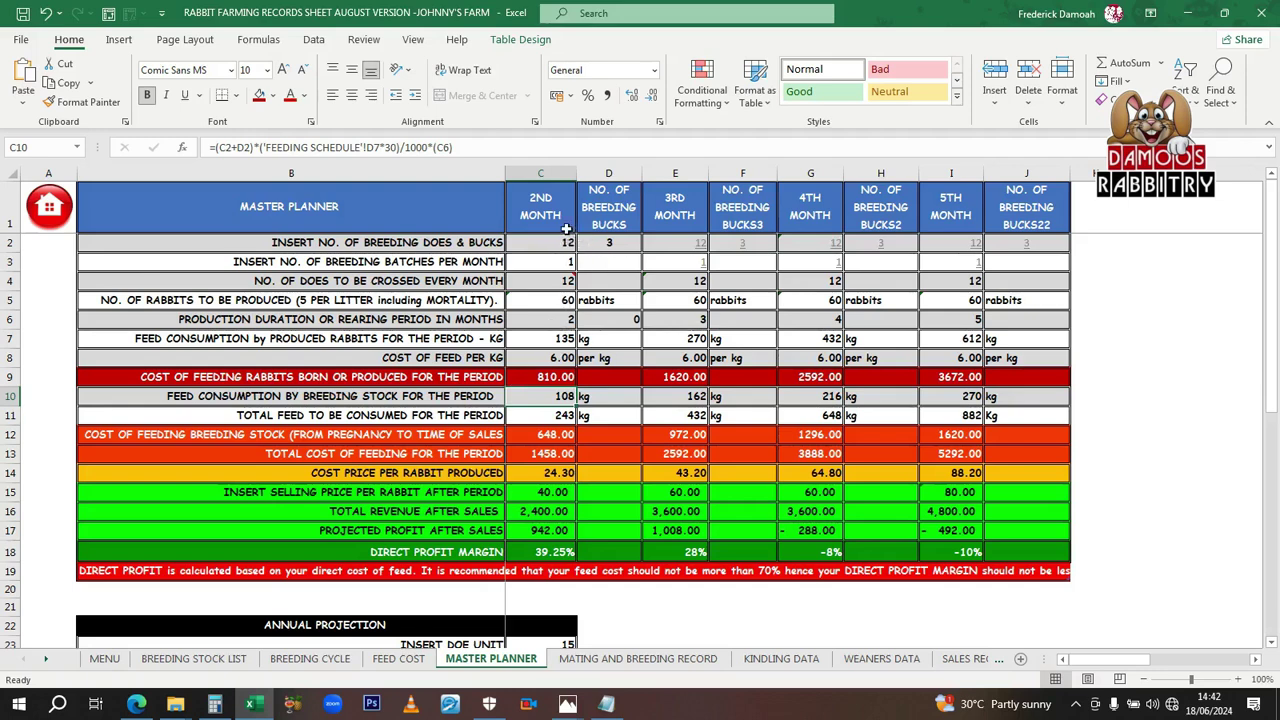
left_click_drag(558, 197, 645, 556)
left_click_drag(682, 214, 731, 533)
left_click_drag(810, 205, 865, 530)
left_click_drag(950, 200, 1010, 550)
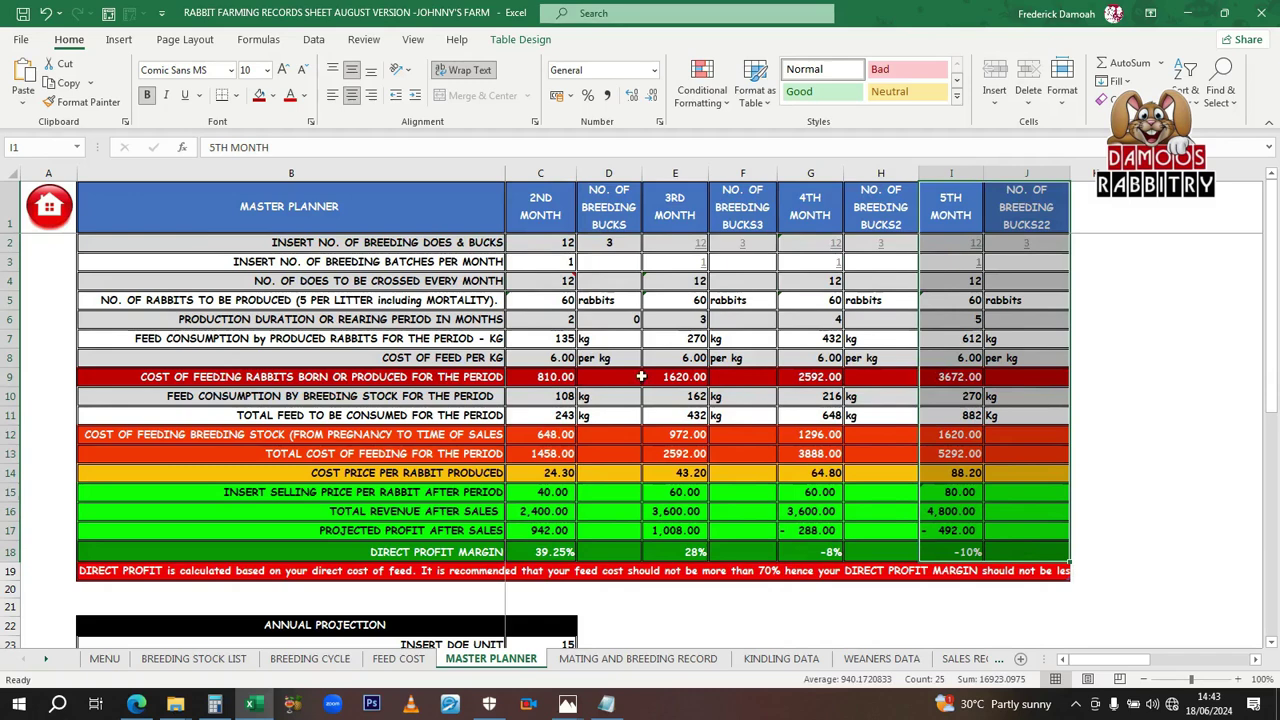
- Examine how the 2nd month's breeding stock feeding cost, feed consumption and total feed are calculated in C10 to C12
left_click(552, 432)
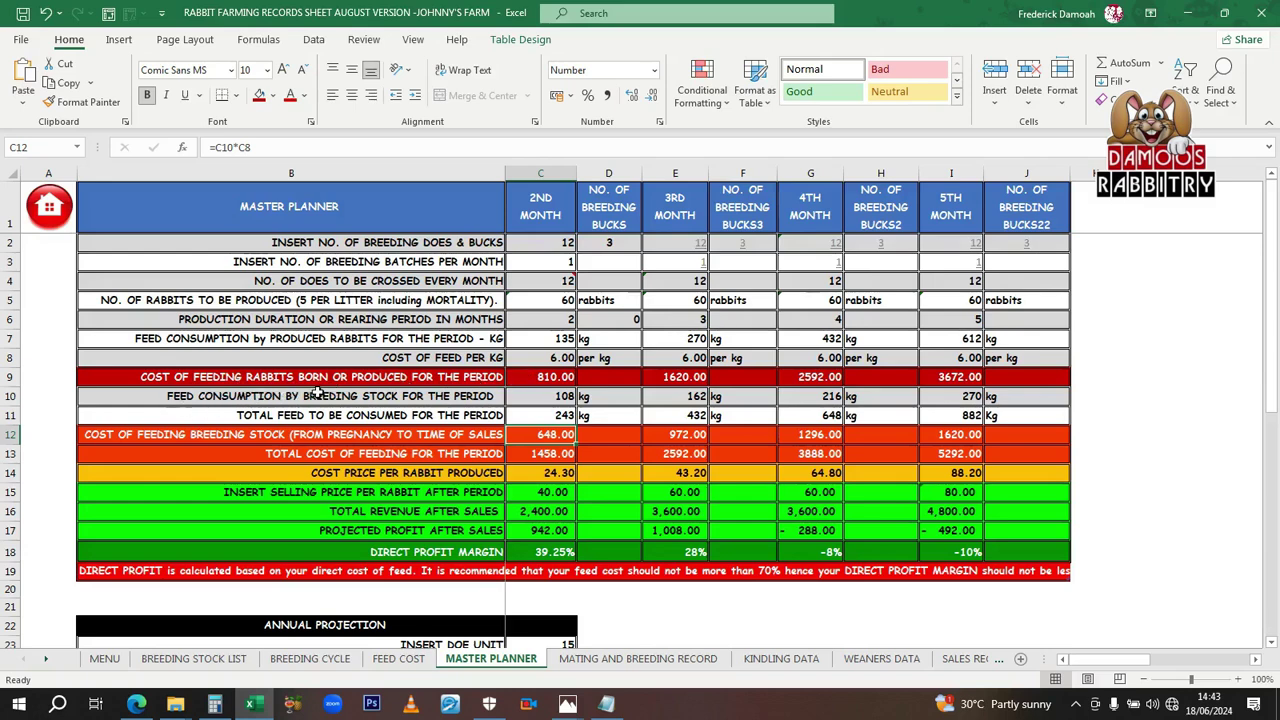
left_click(551, 398)
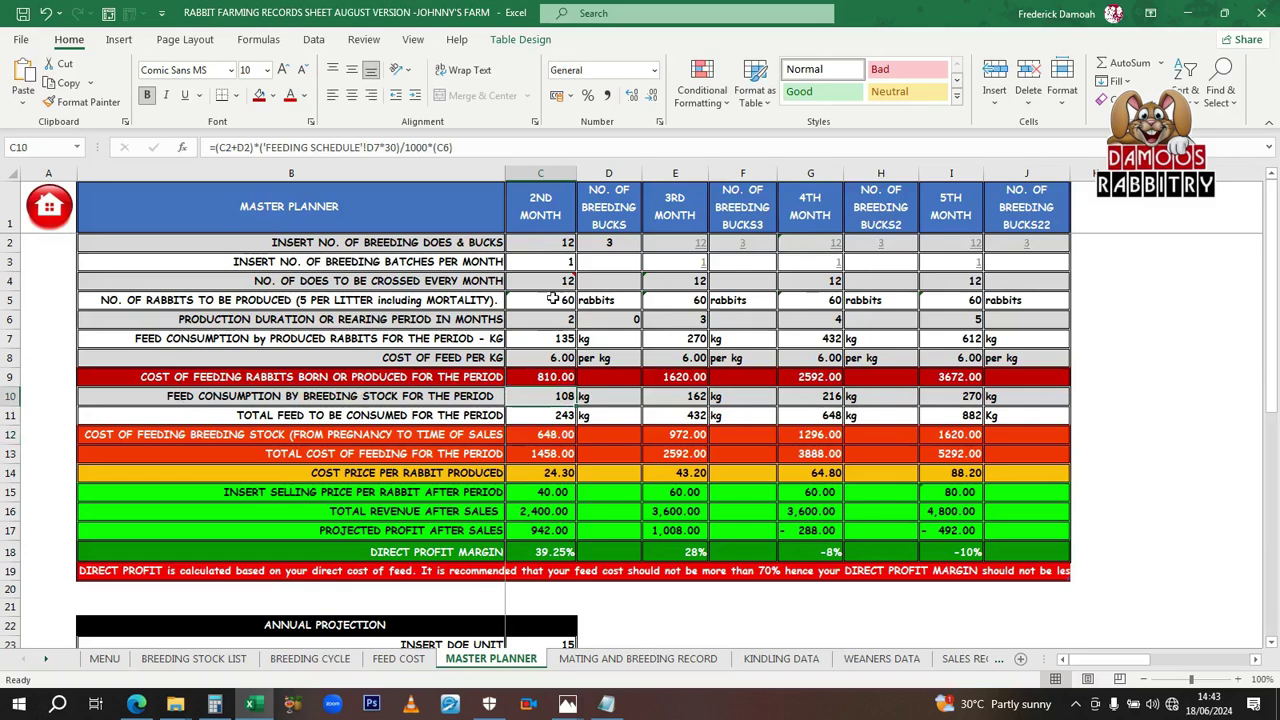
left_click_drag(545, 224, 604, 399)
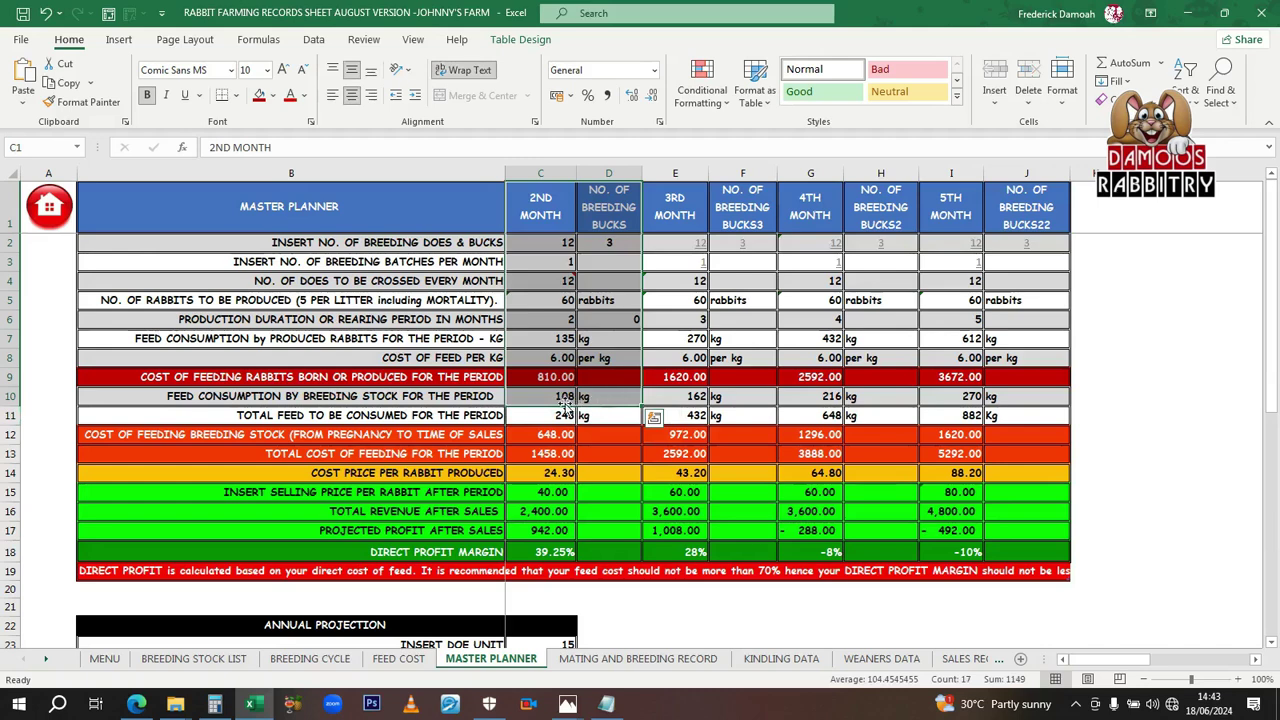
left_click(567, 399)
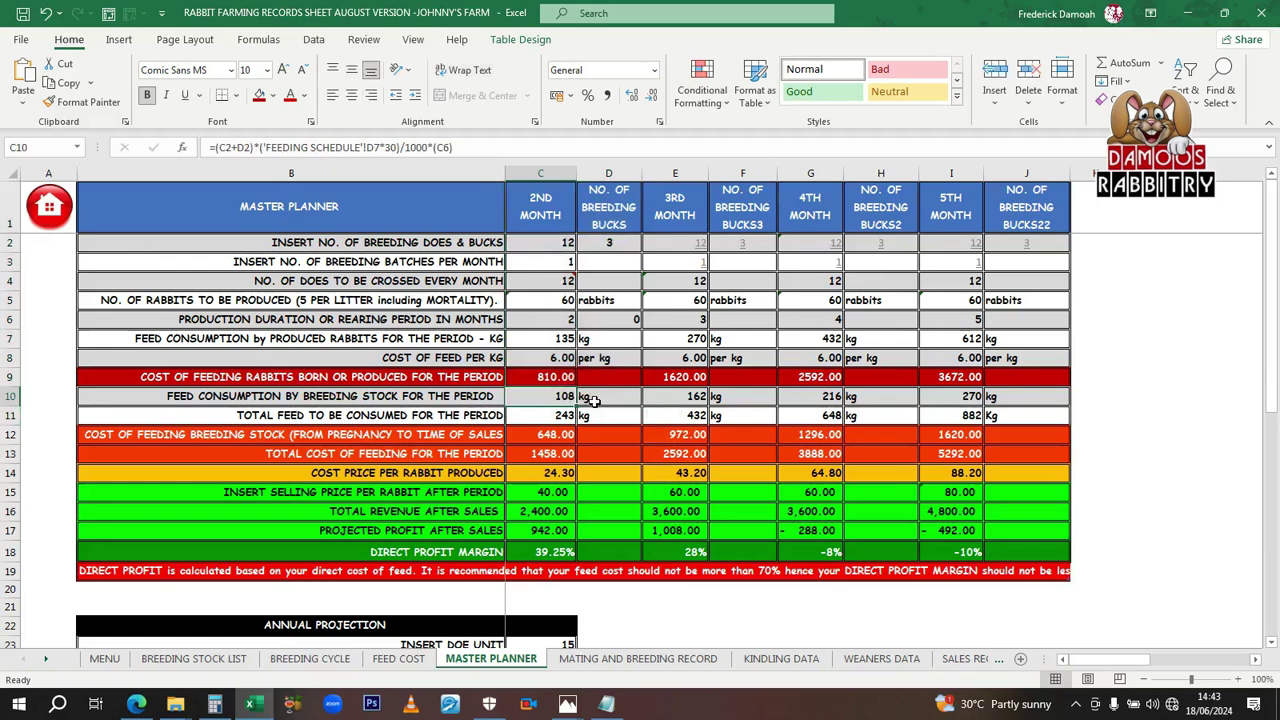
left_click(545, 172)
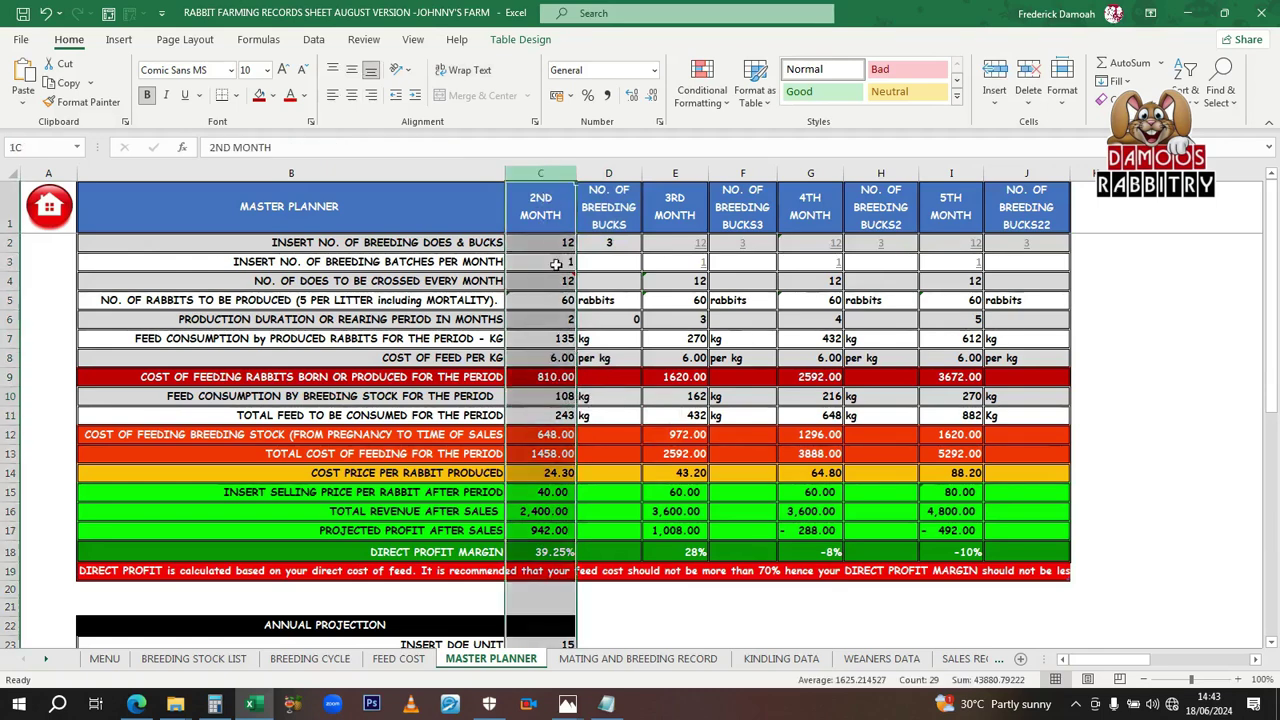
left_click(557, 408)
key("shift+Up")
key("shift+Up")
key("shift+Up")
key("shift+Up")
key("shift+Up")
key("shift+Up")
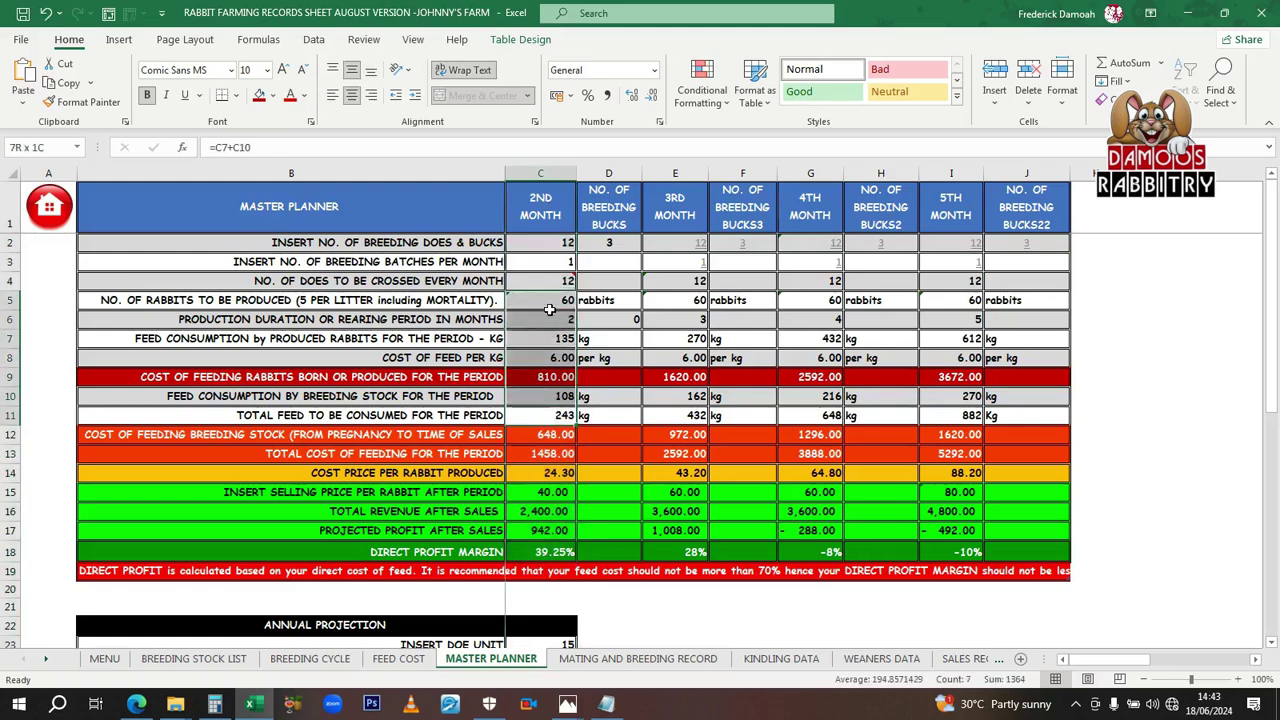
left_click(557, 394)
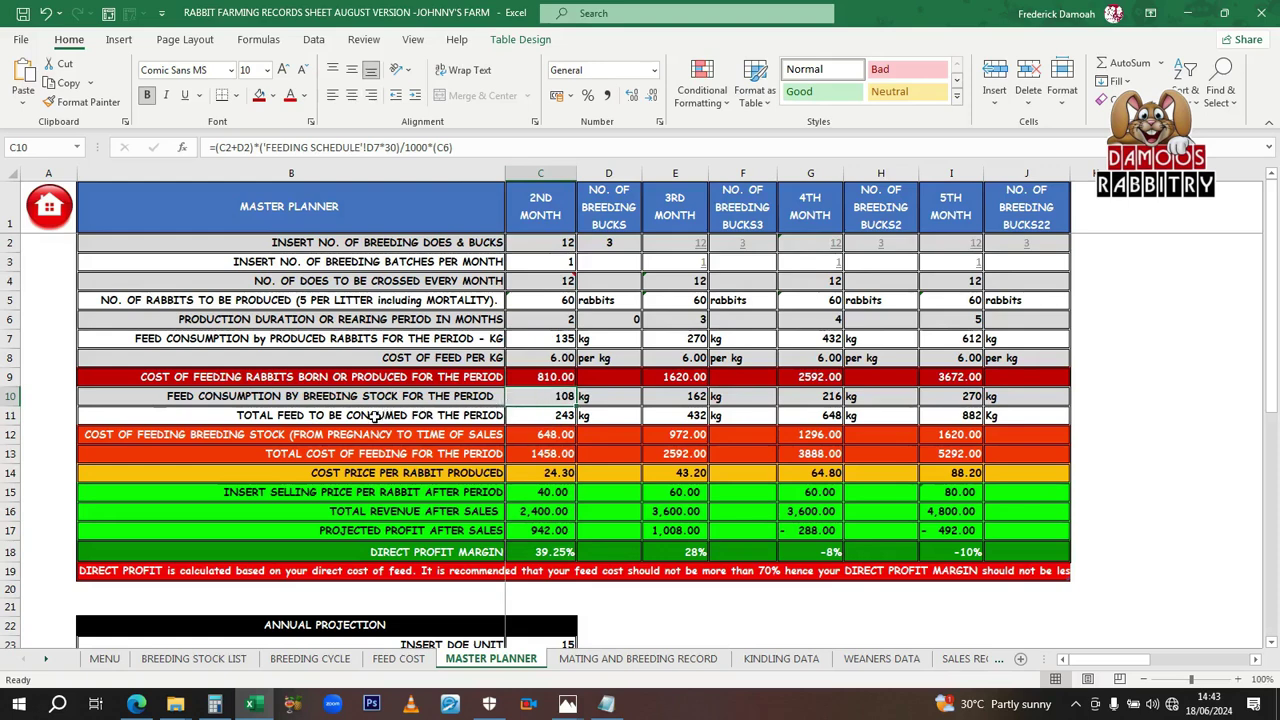
left_click(557, 416)
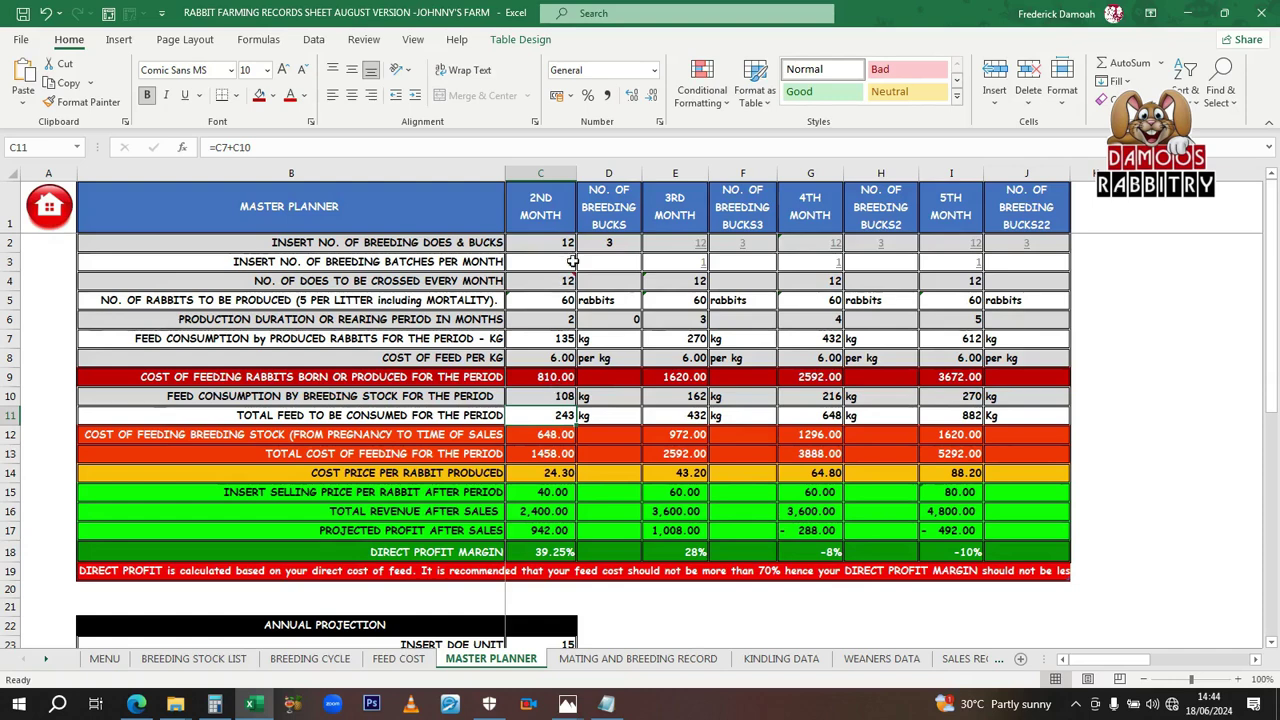
- Fill the rows for breeding stock feeding cost and total feeding cost with the same dark red
left_click_drag(105, 434, 1042, 458)
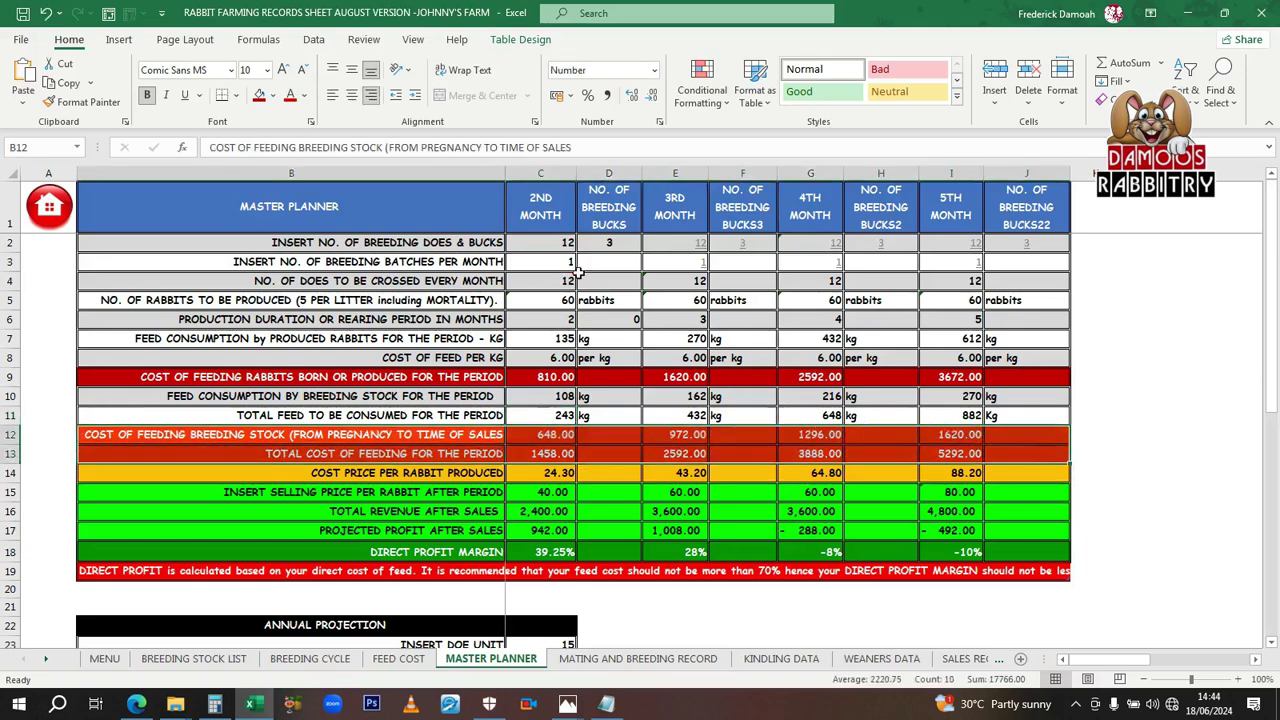
left_click(263, 96)
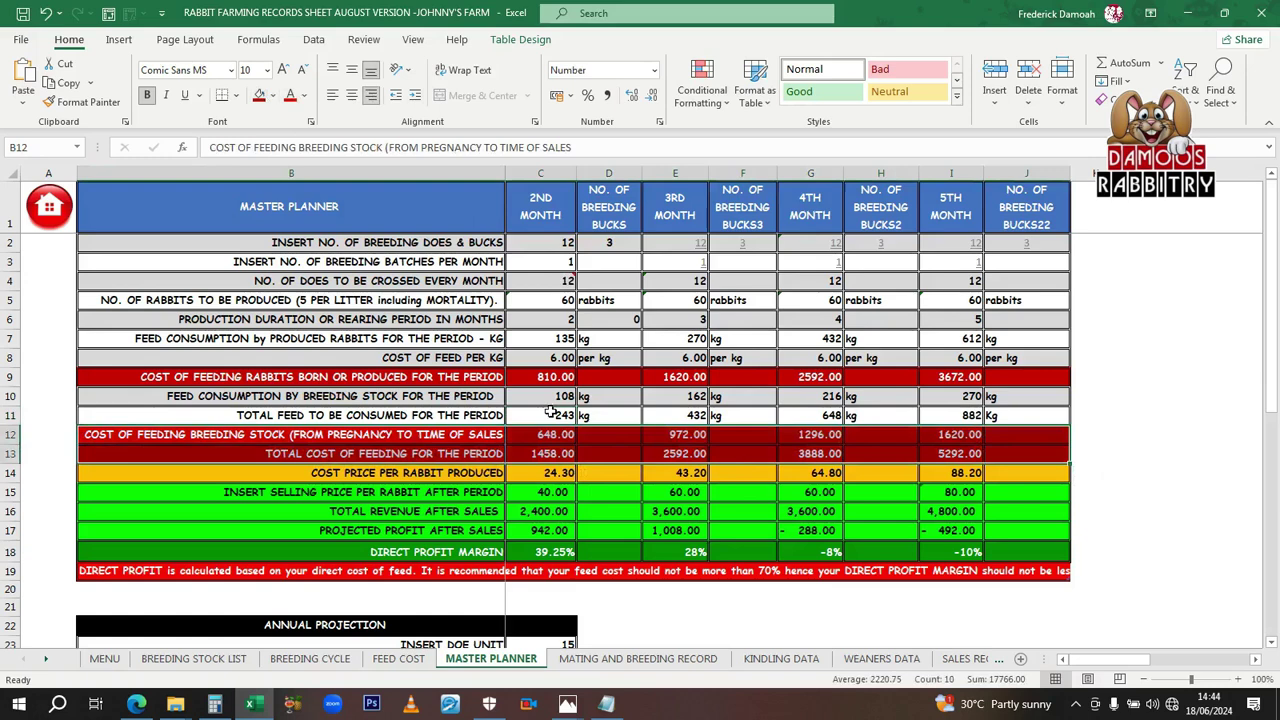
- Examine the 2nd month's cost price per rabbit and the breeding stock and total feeding costs it builds on
left_click(553, 472)
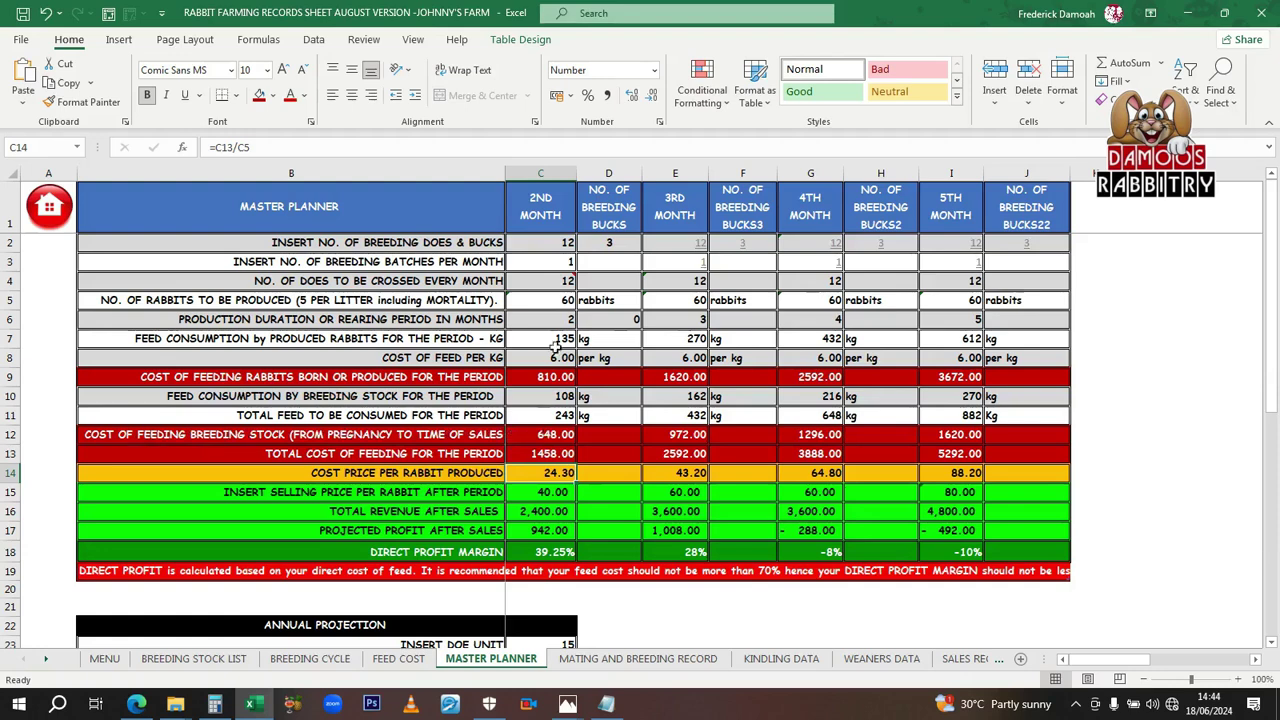
left_click(552, 215)
left_click(548, 177)
left_click_drag(548, 177, 610, 182)
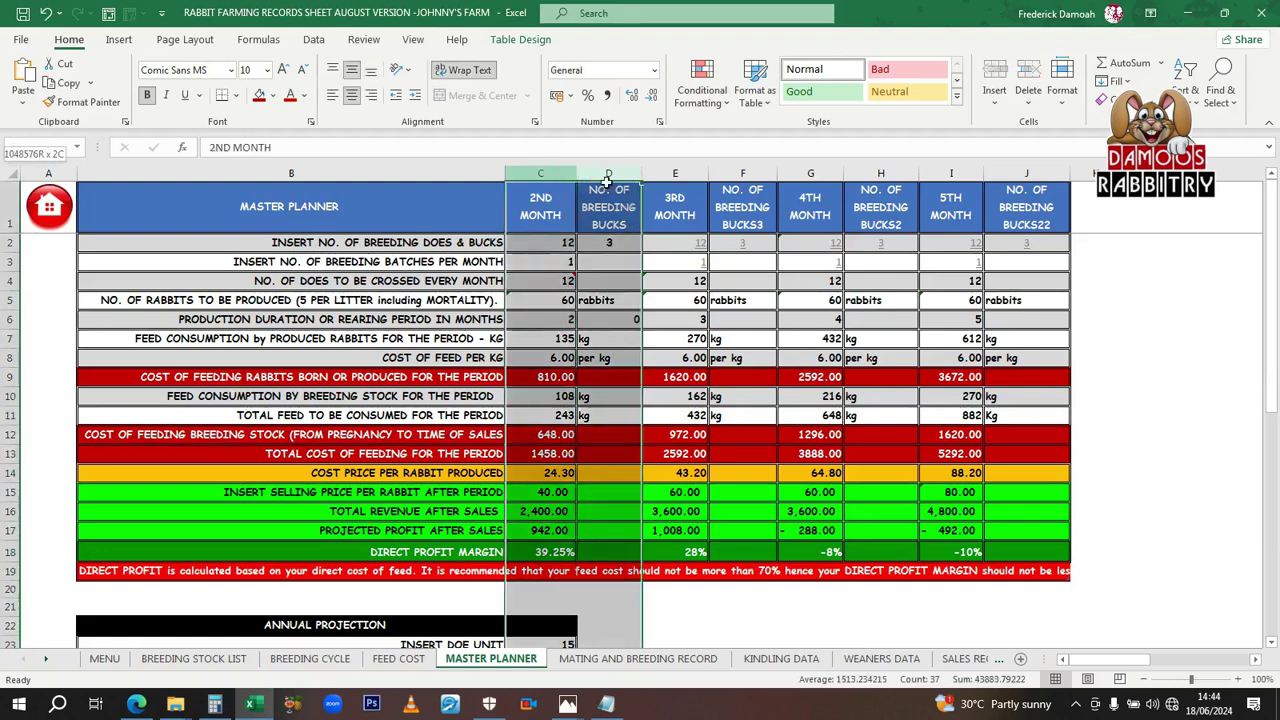
left_click(541, 436)
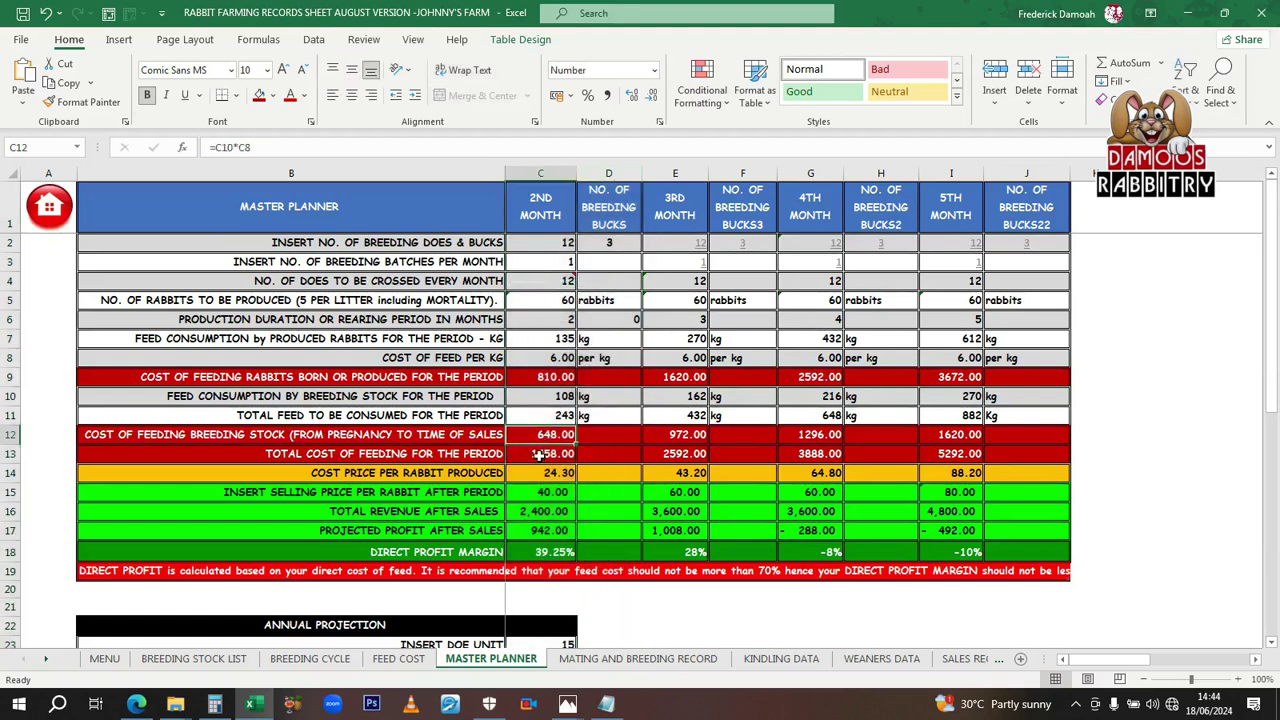
left_click(547, 396)
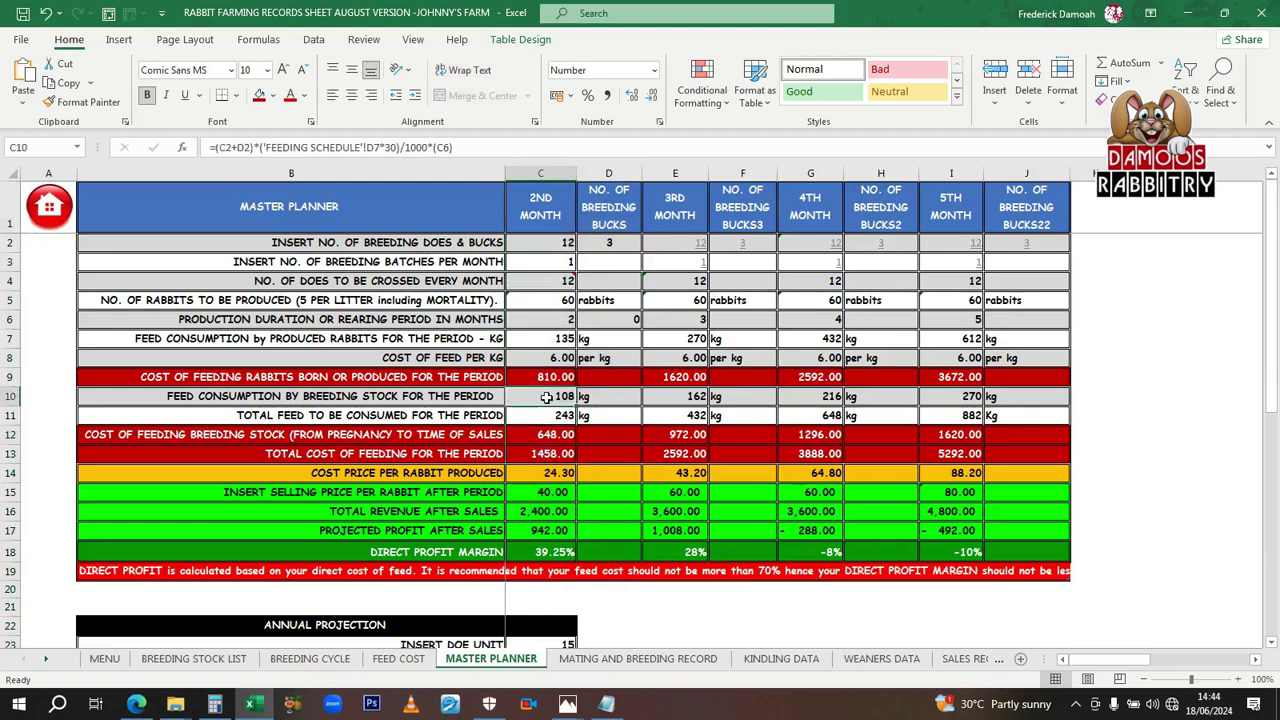
left_click(533, 453)
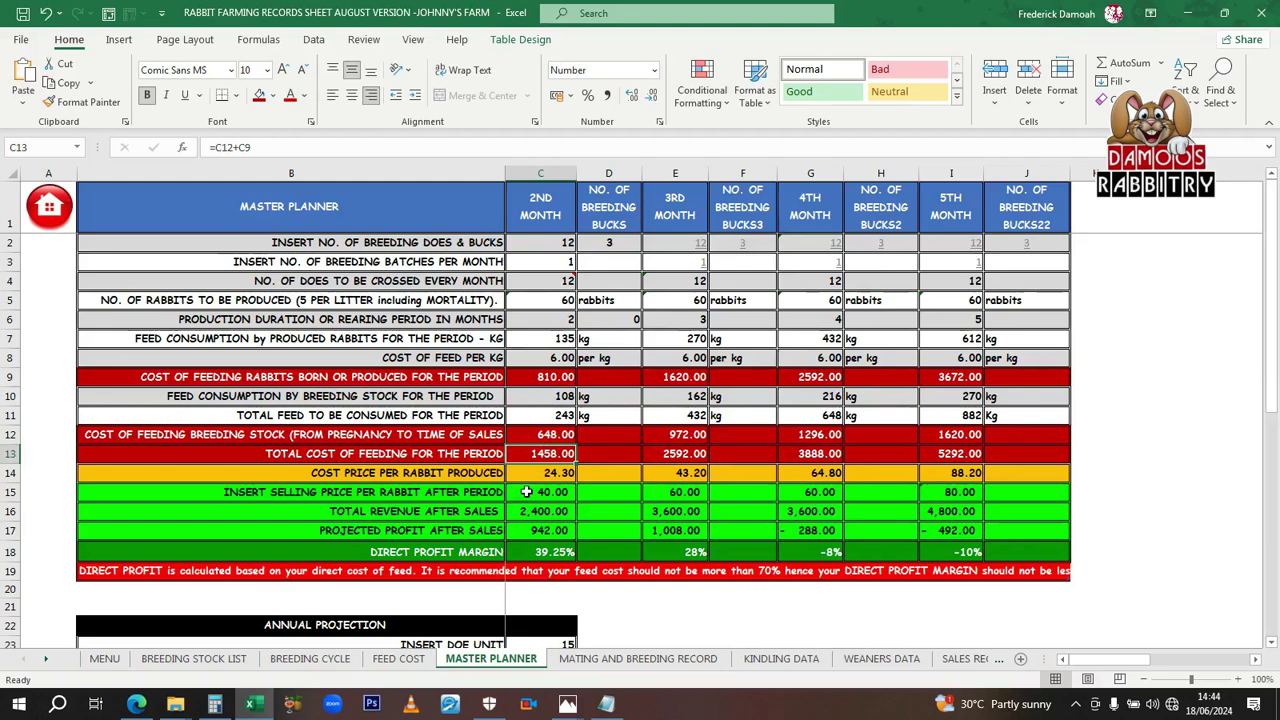
- Apply the comma number style to the feeding costs in C12 to I13
left_click_drag(529, 434, 962, 458)
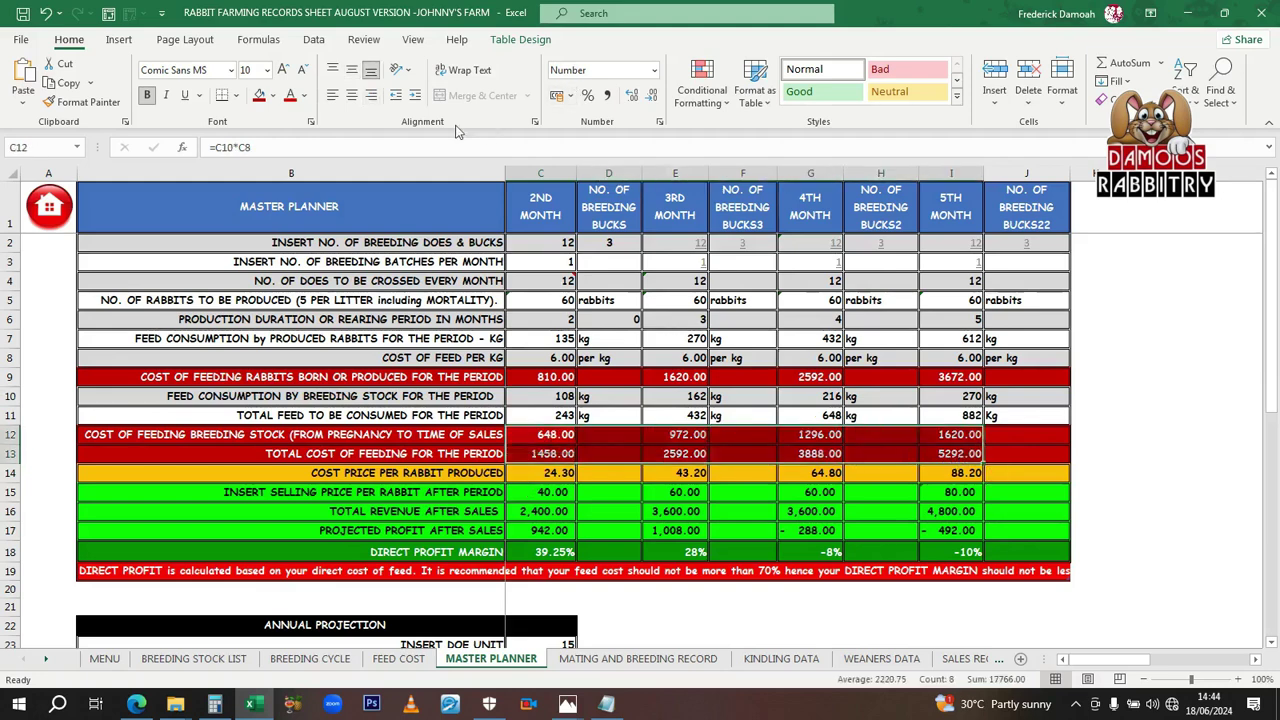
left_click(611, 95)
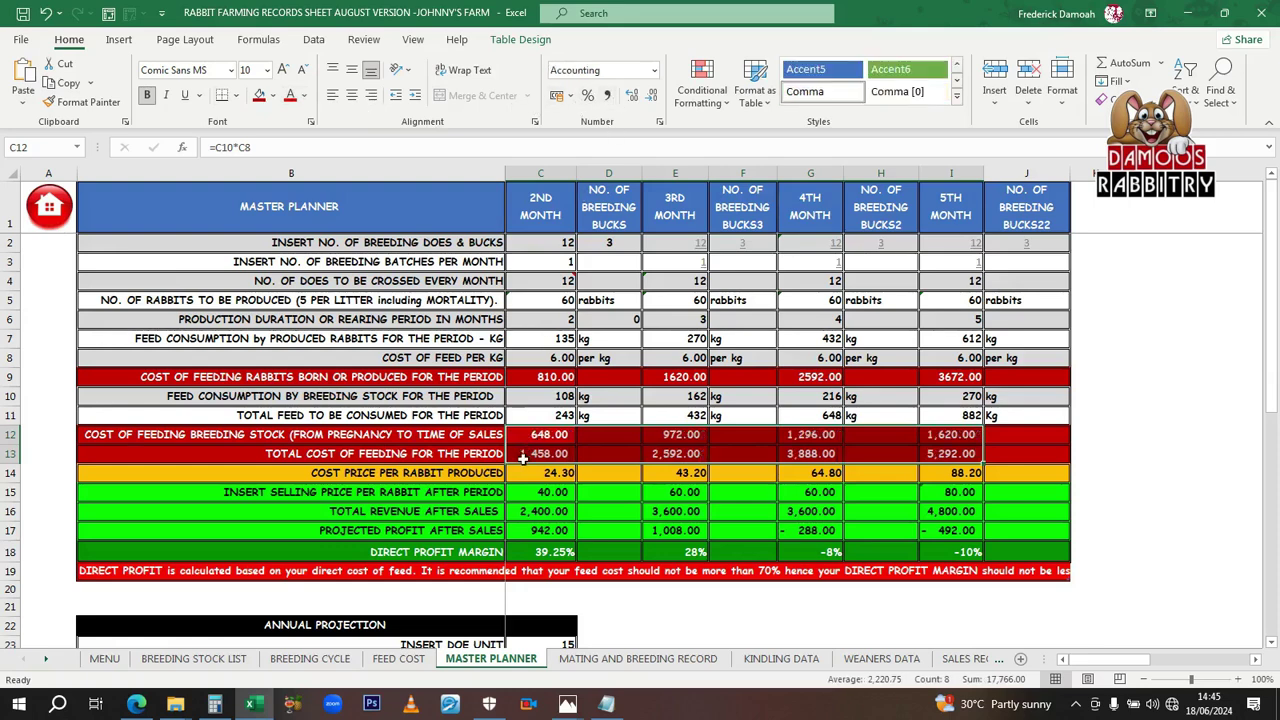
left_click(370, 95)
- Try 80 as the 2nd month's cost price per rabbit in C14, and undo the entry
left_click(343, 476)
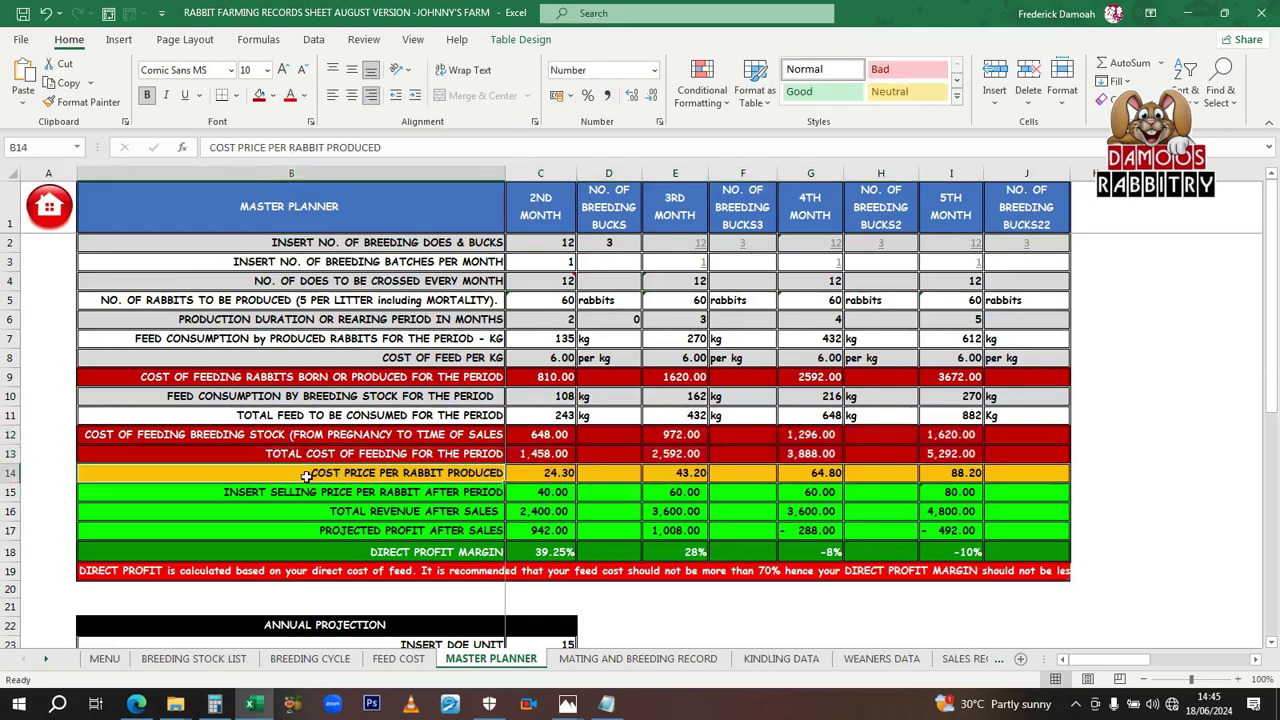
left_click(550, 472)
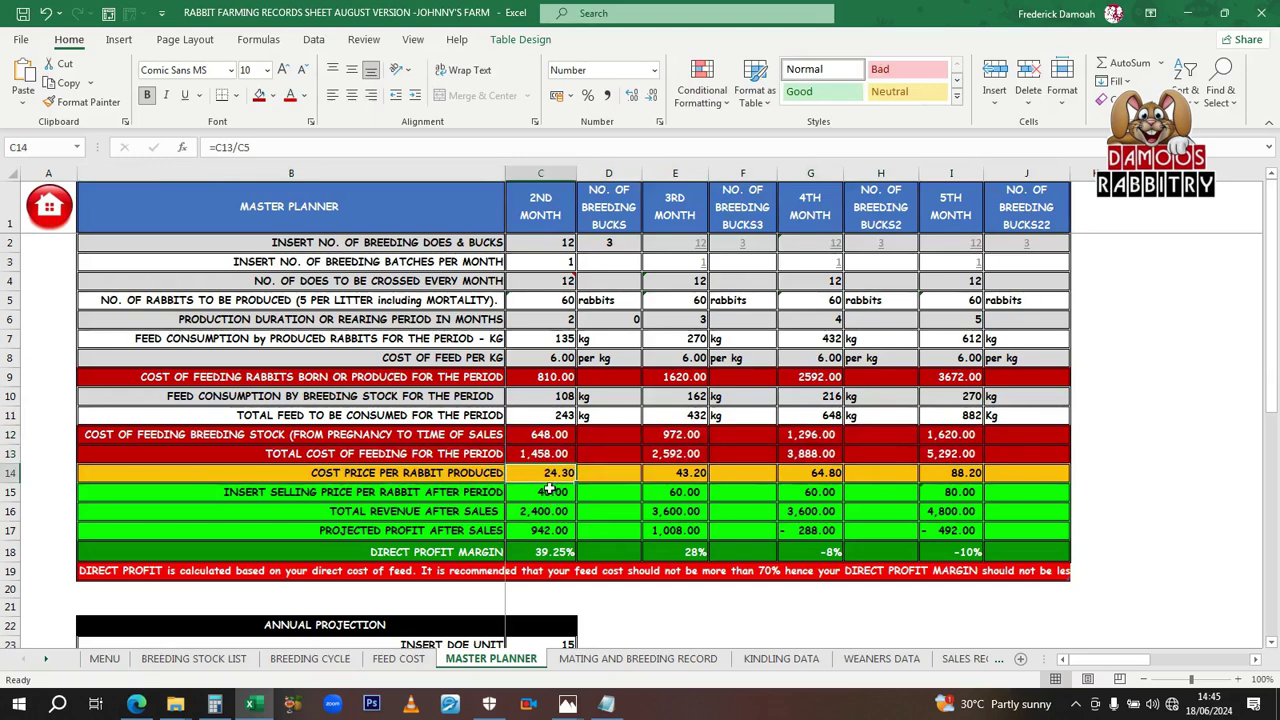
type("809")
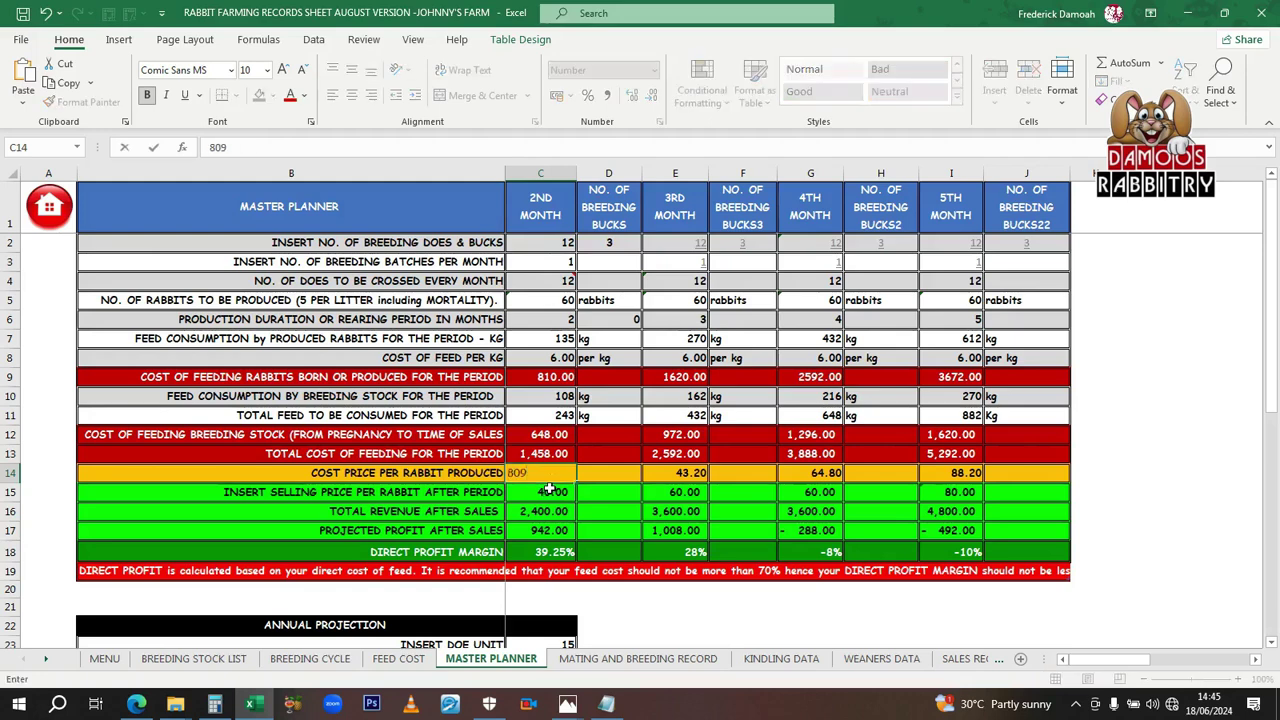
key("BackSpace")
key("Return")
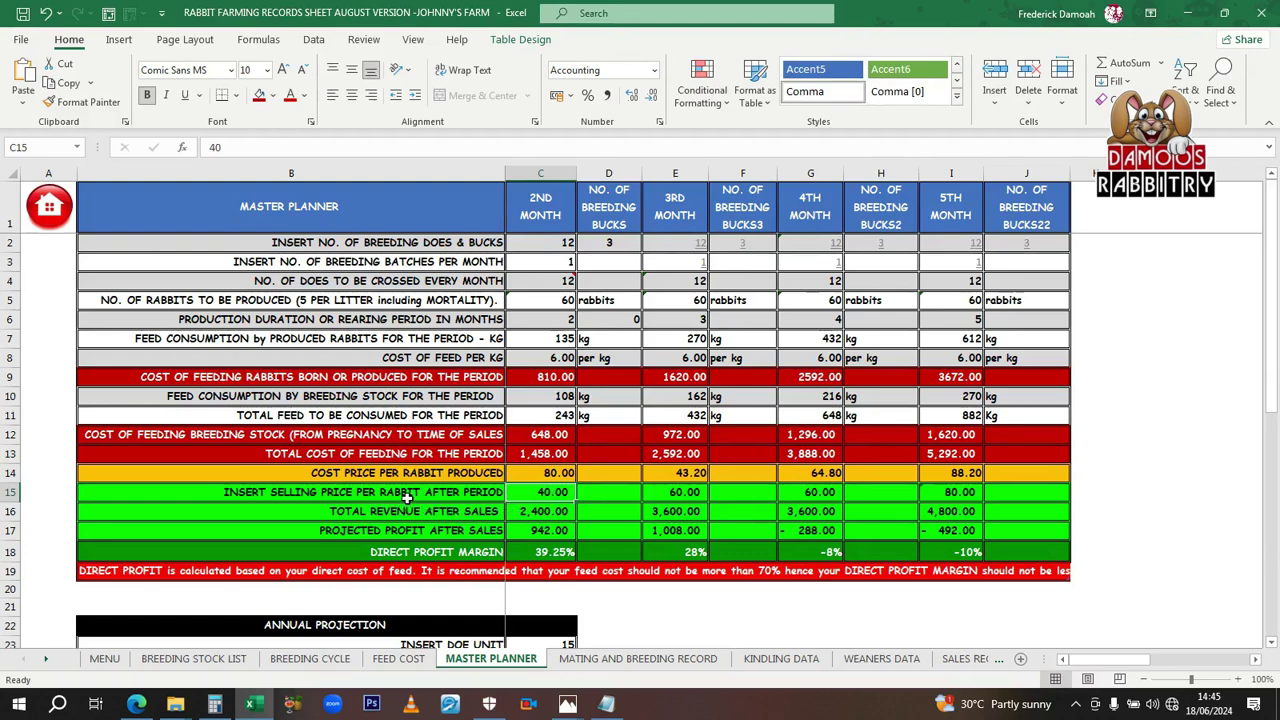
key("ctrl+z")
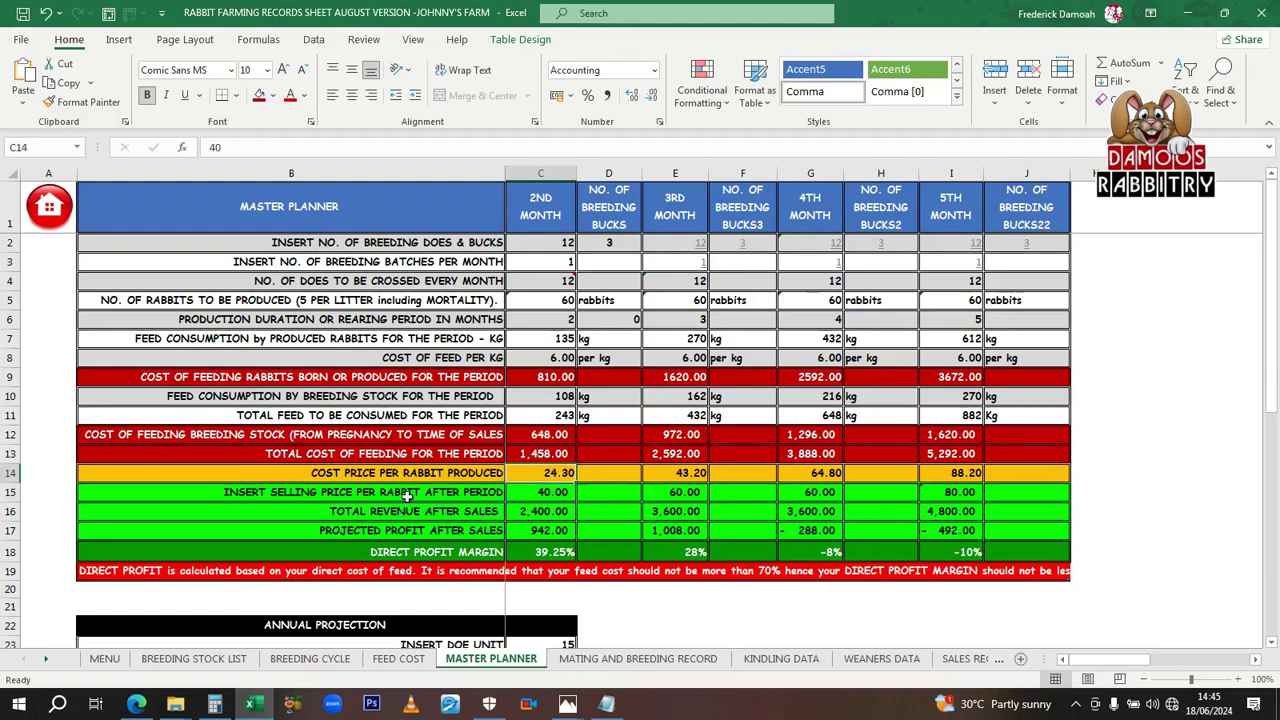
- Review the 2nd month's cost price per rabbit formula against the number of rabbits to be produced
left_click(630, 472)
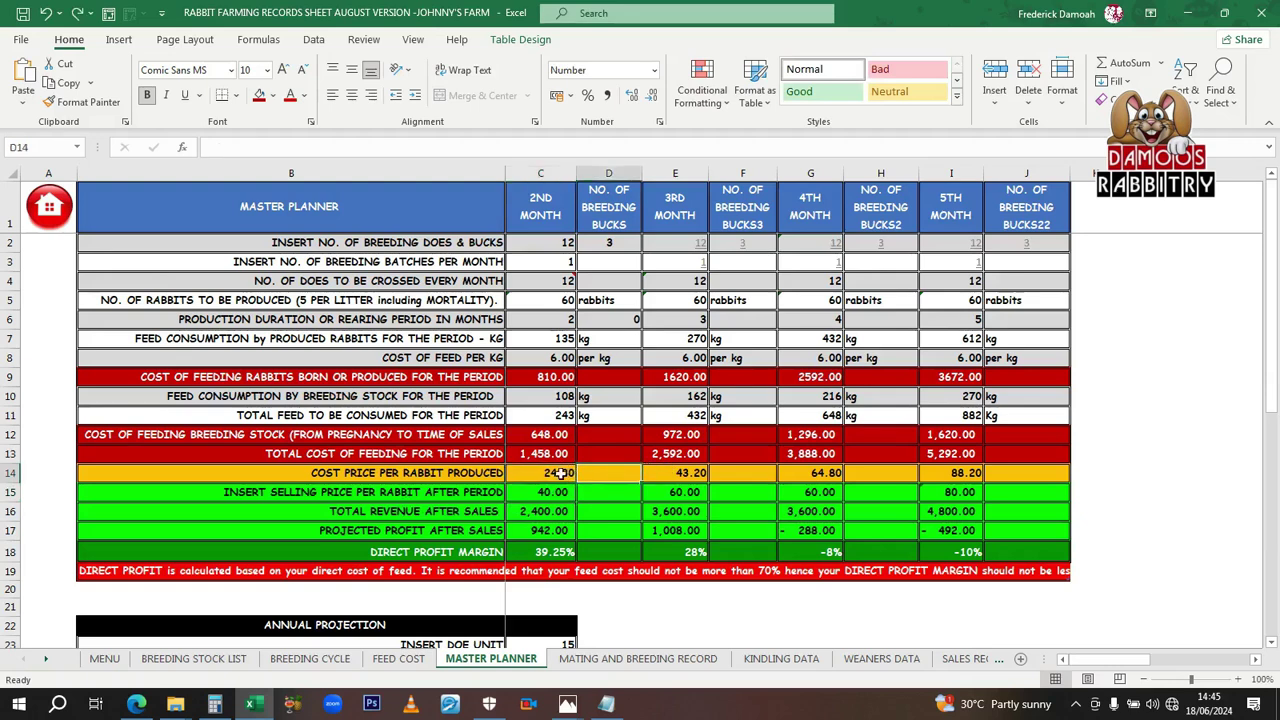
left_click(545, 477)
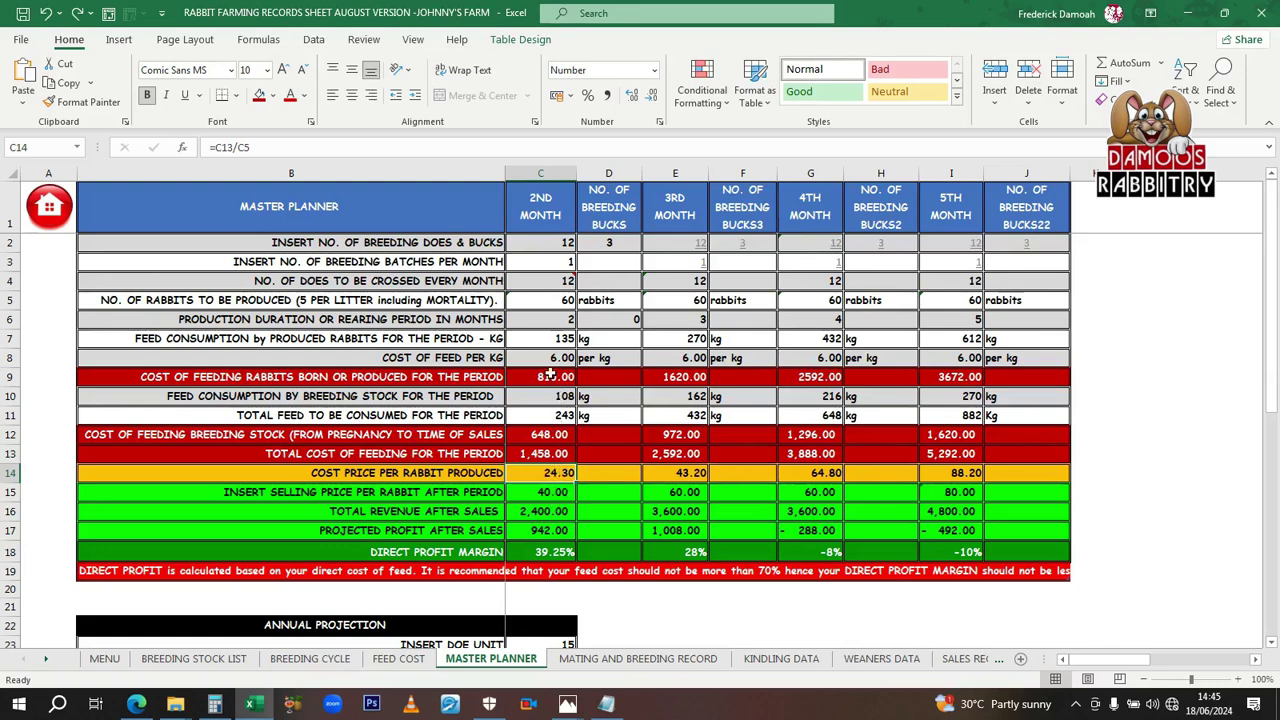
left_click(562, 304)
- Set the 2nd month's selling price per rabbit in C15 to 80
left_click(300, 494)
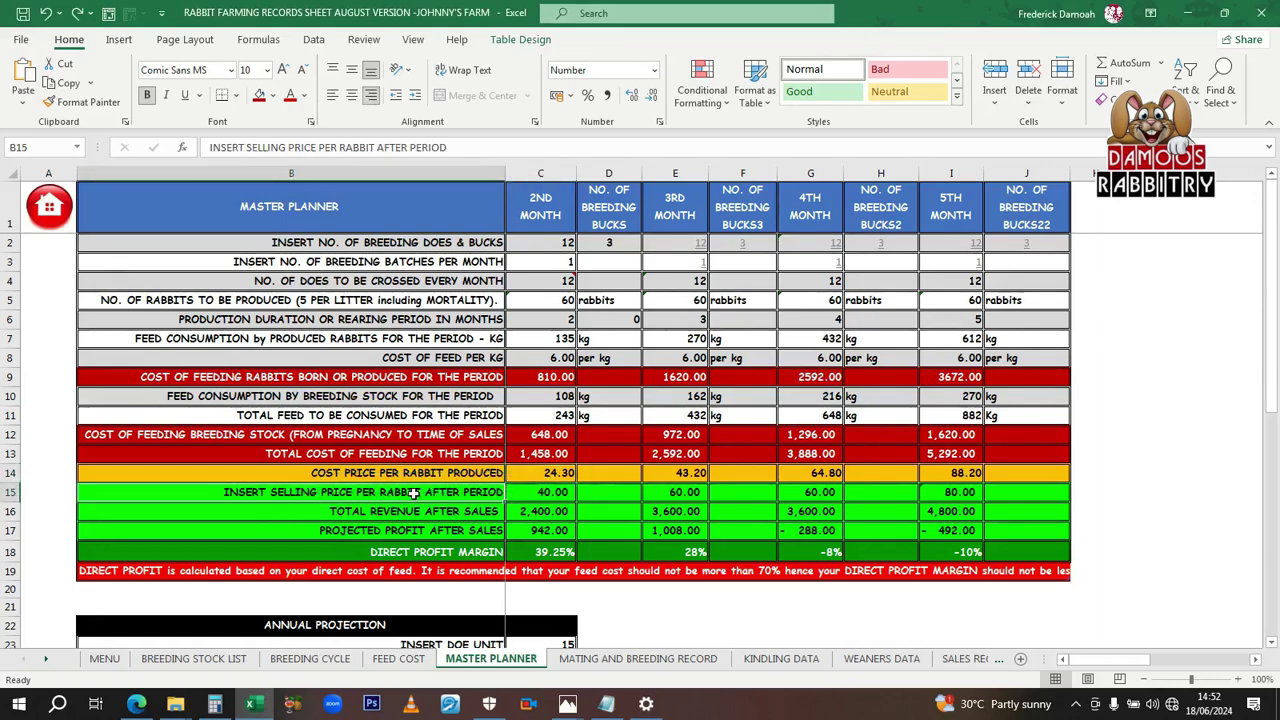
left_click(544, 494)
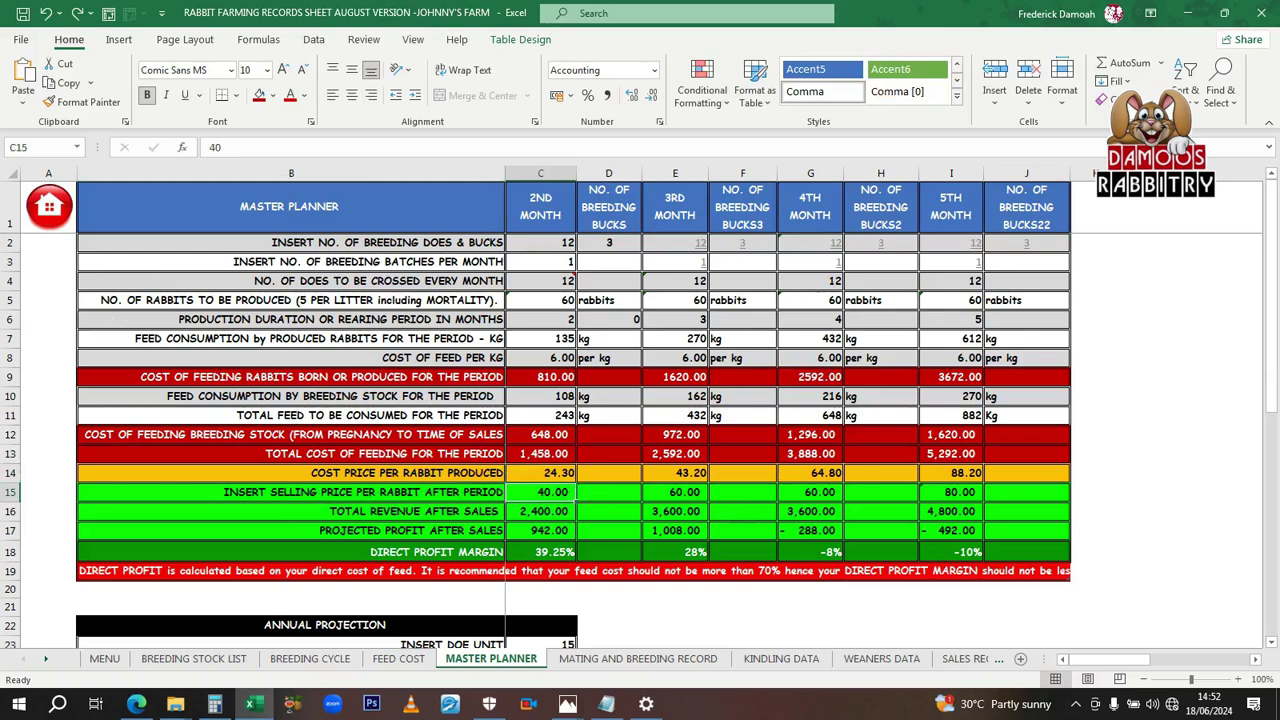
type("80")
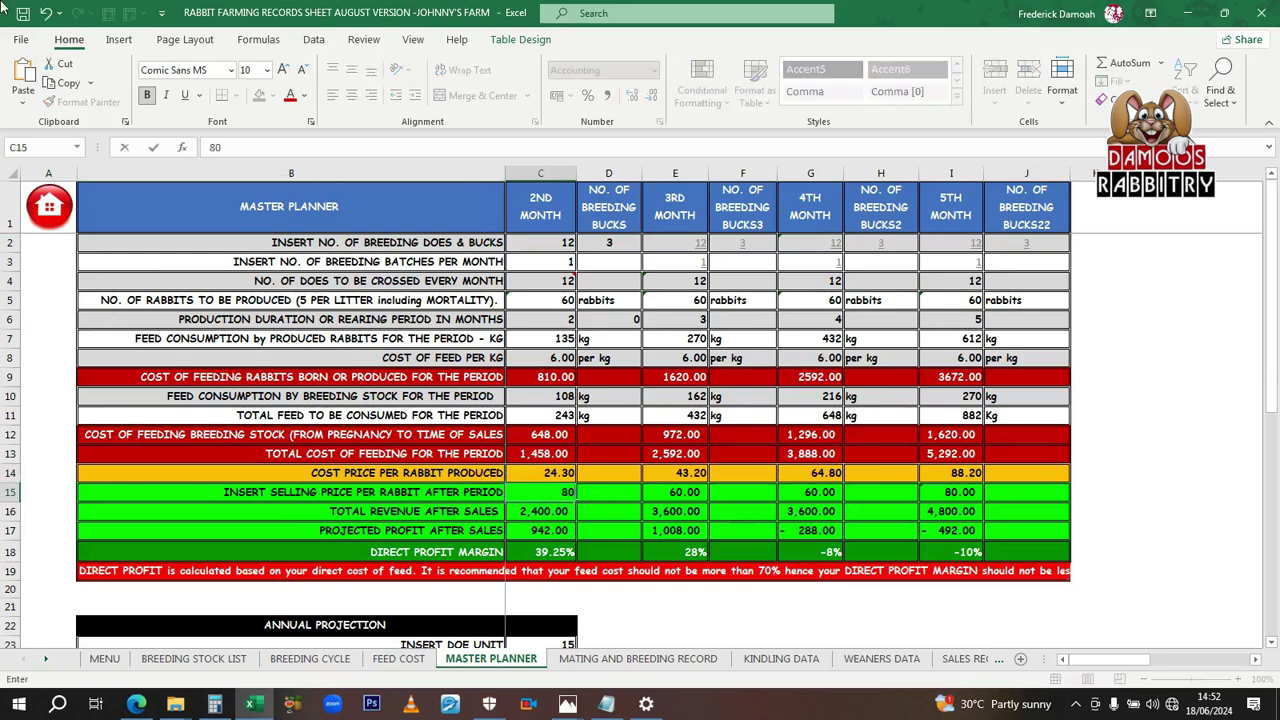
key("Return")
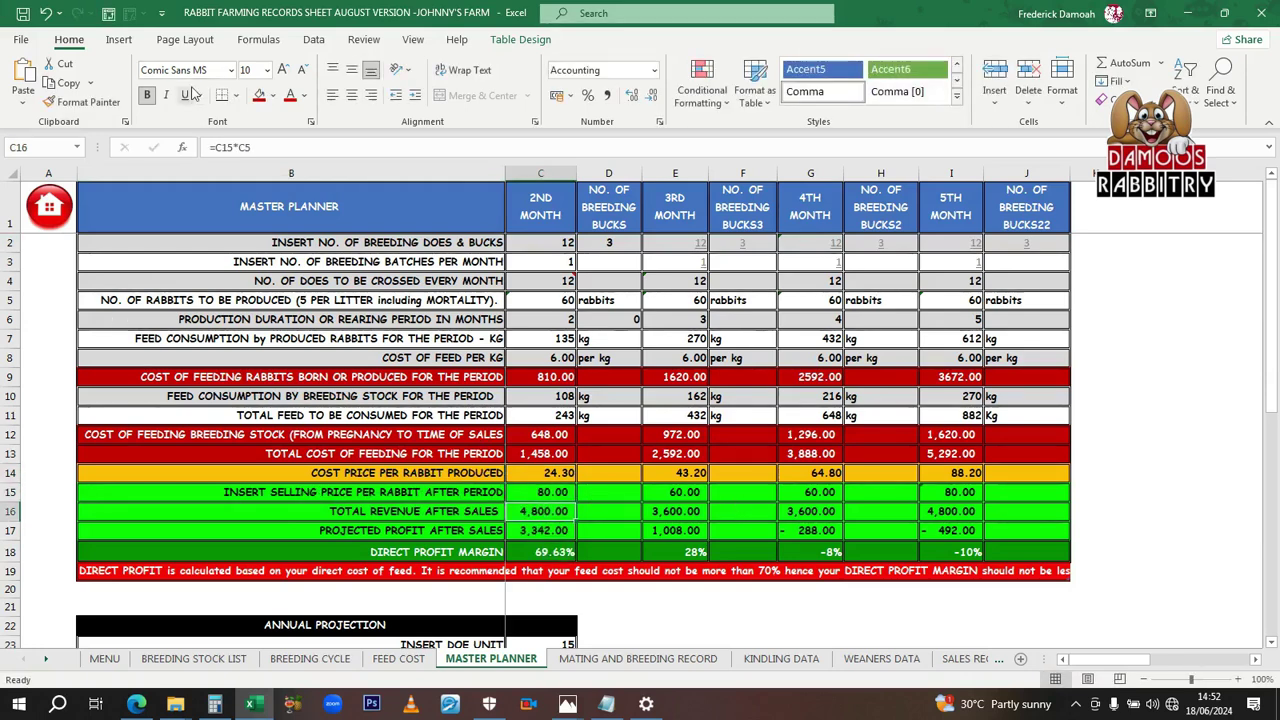
- Examine the 2nd month's total revenue after sales and its total cost of feeding
left_click(473, 511)
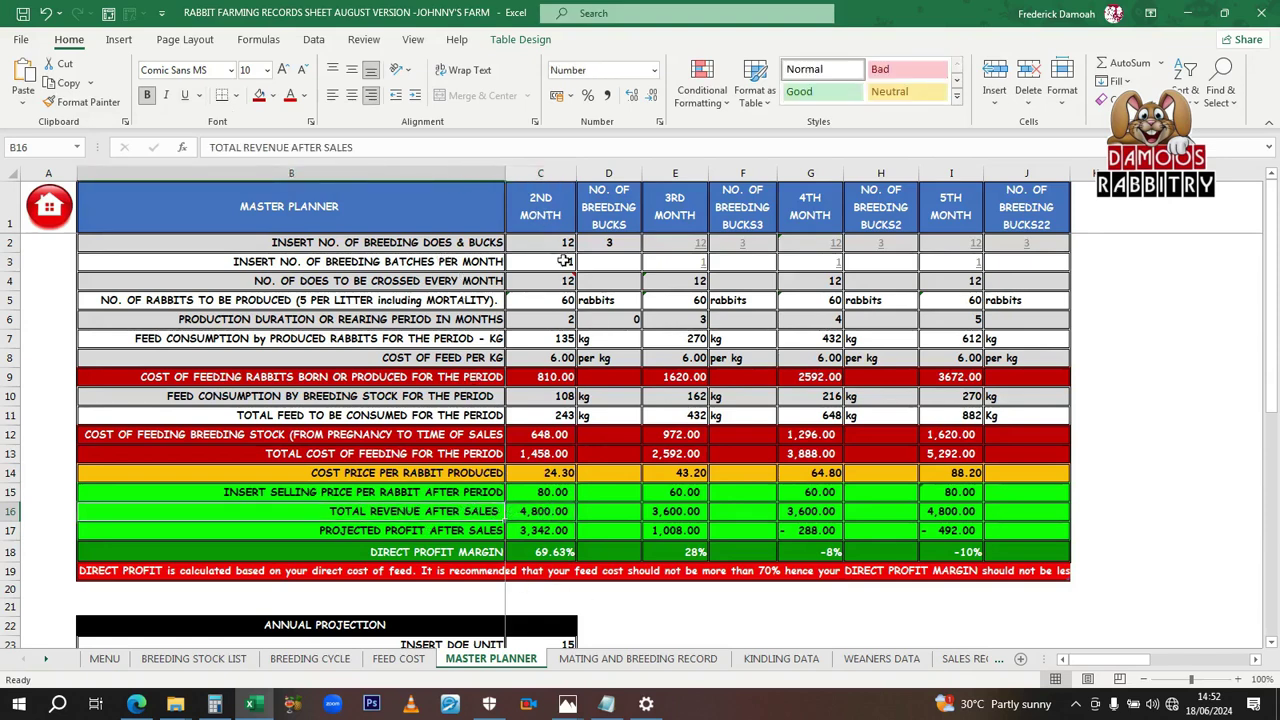
left_click(550, 515)
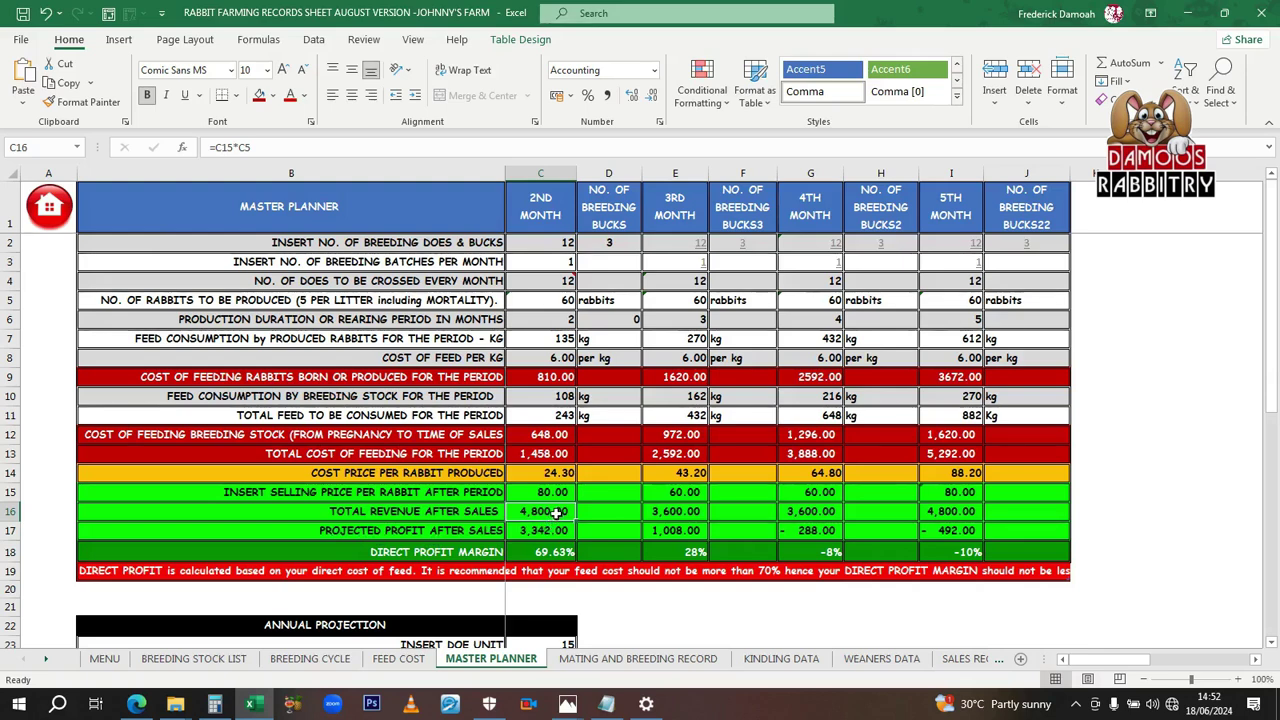
left_click(551, 455)
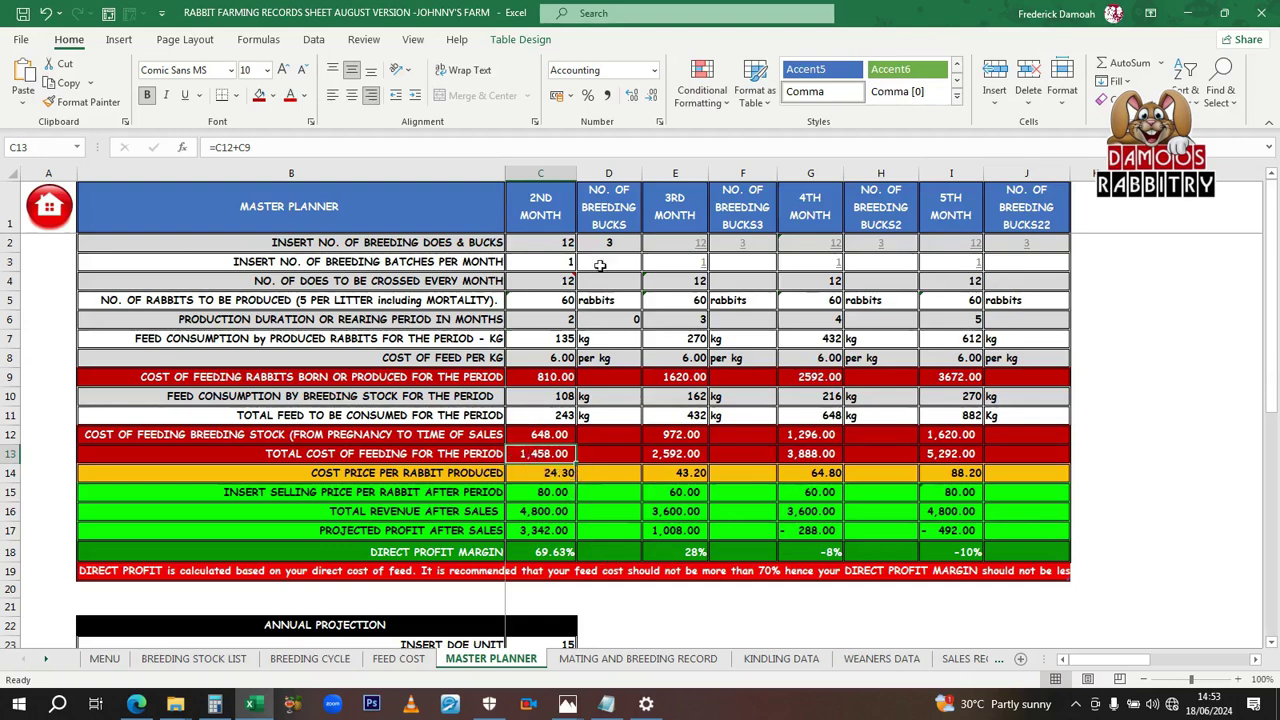
- Apply comma number formatting to the cost of feeding rabbits produced across all months, C9:J9
left_click_drag(545, 172, 610, 168)
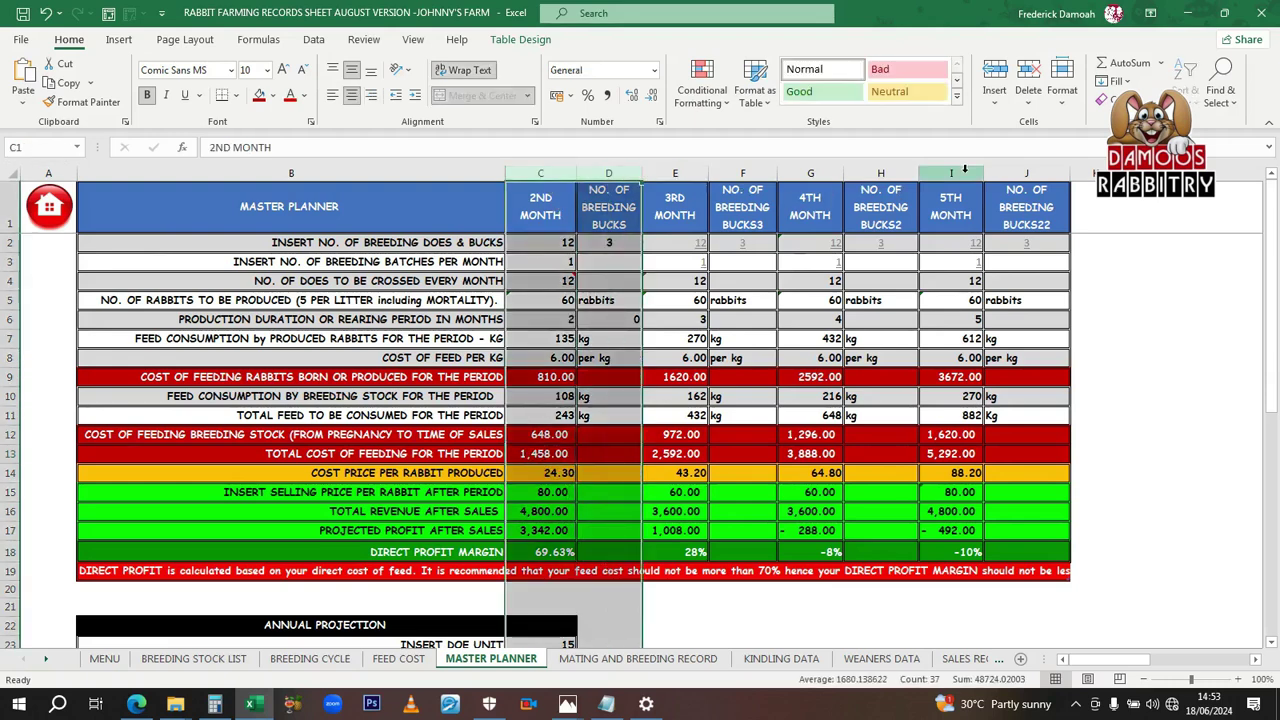
left_click_drag(964, 168, 1026, 172)
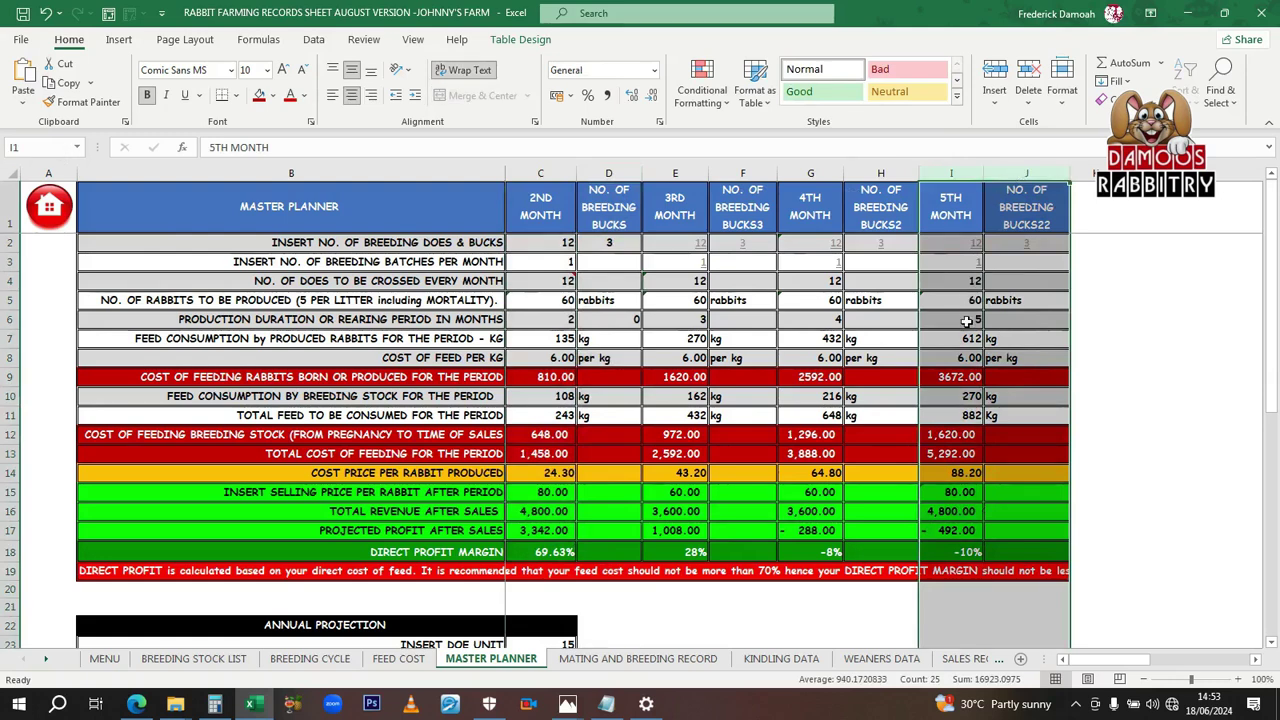
left_click(960, 379)
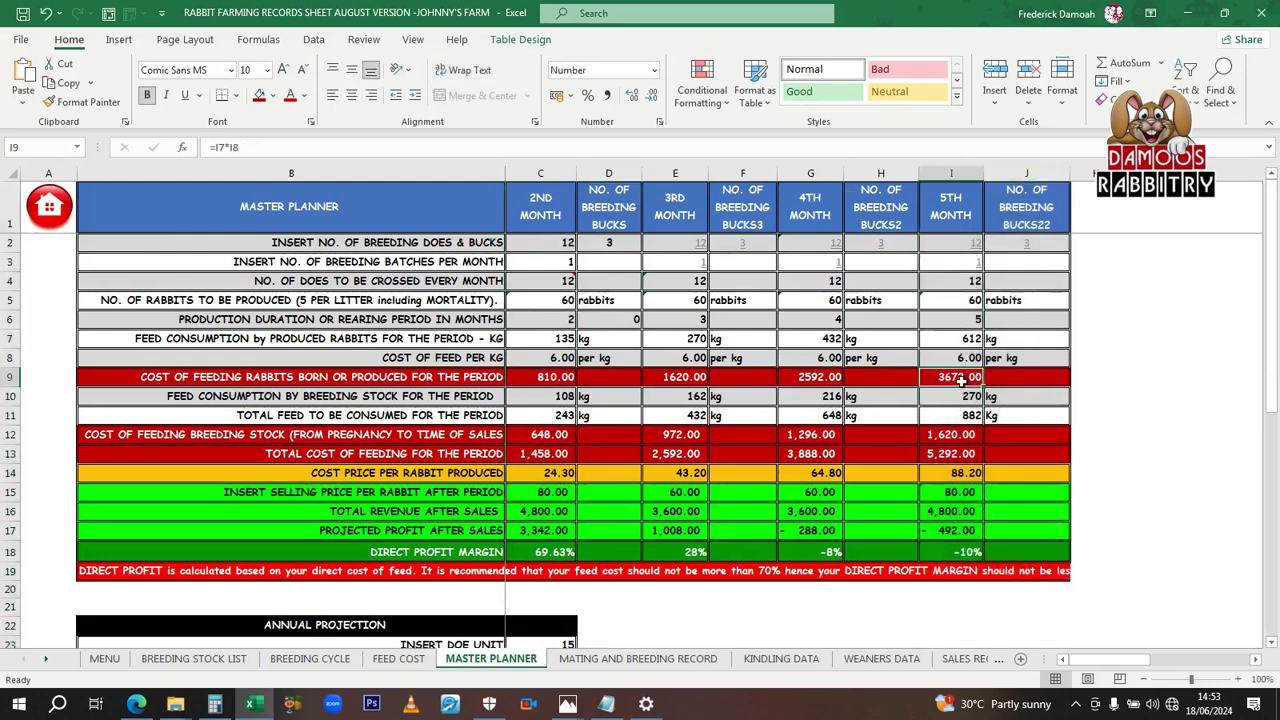
left_click_drag(555, 379, 1040, 381)
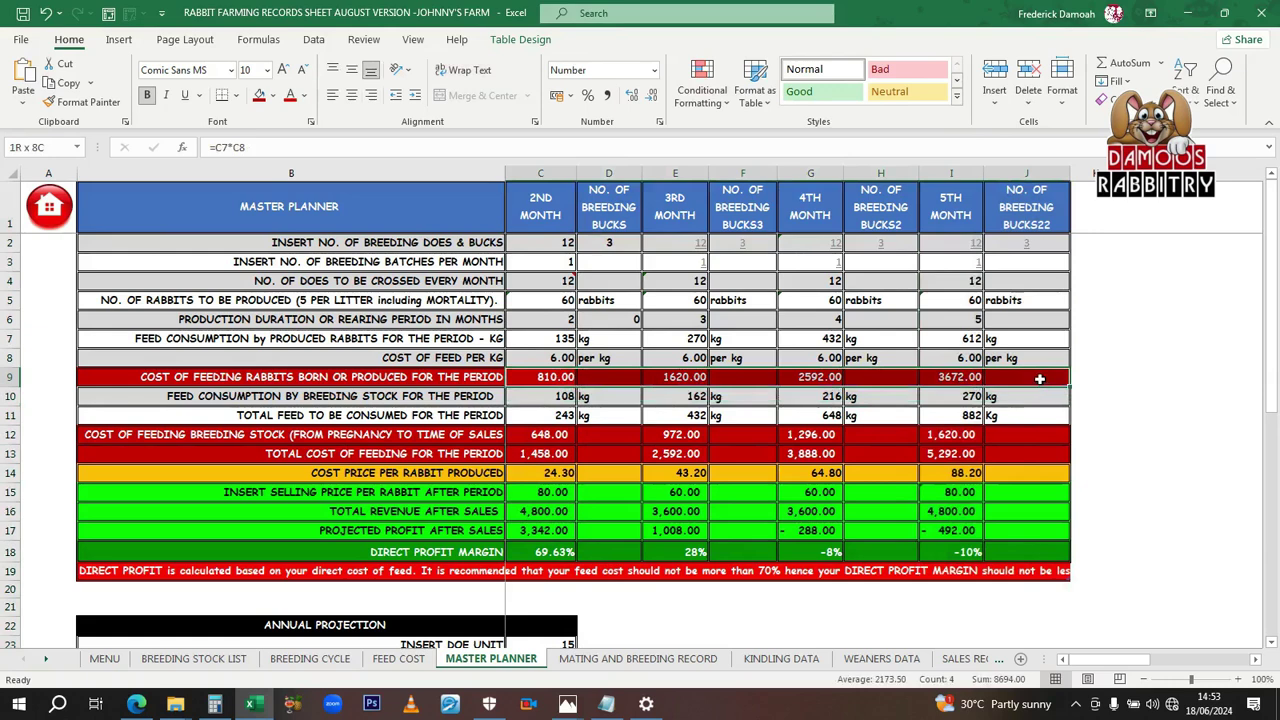
left_click(607, 96)
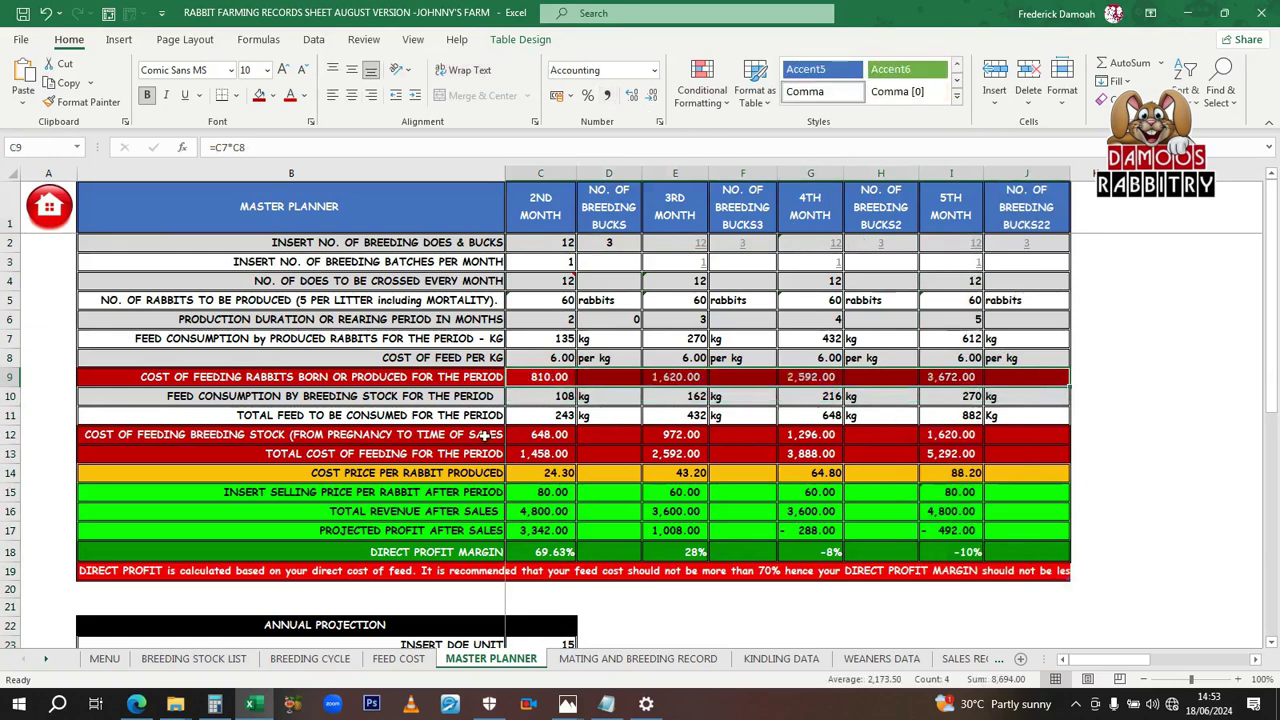
- Examine the breeding stock feeding cost and the total cost of feeding across the months, focusing on the 5th month
left_click_drag(541, 435, 1014, 435)
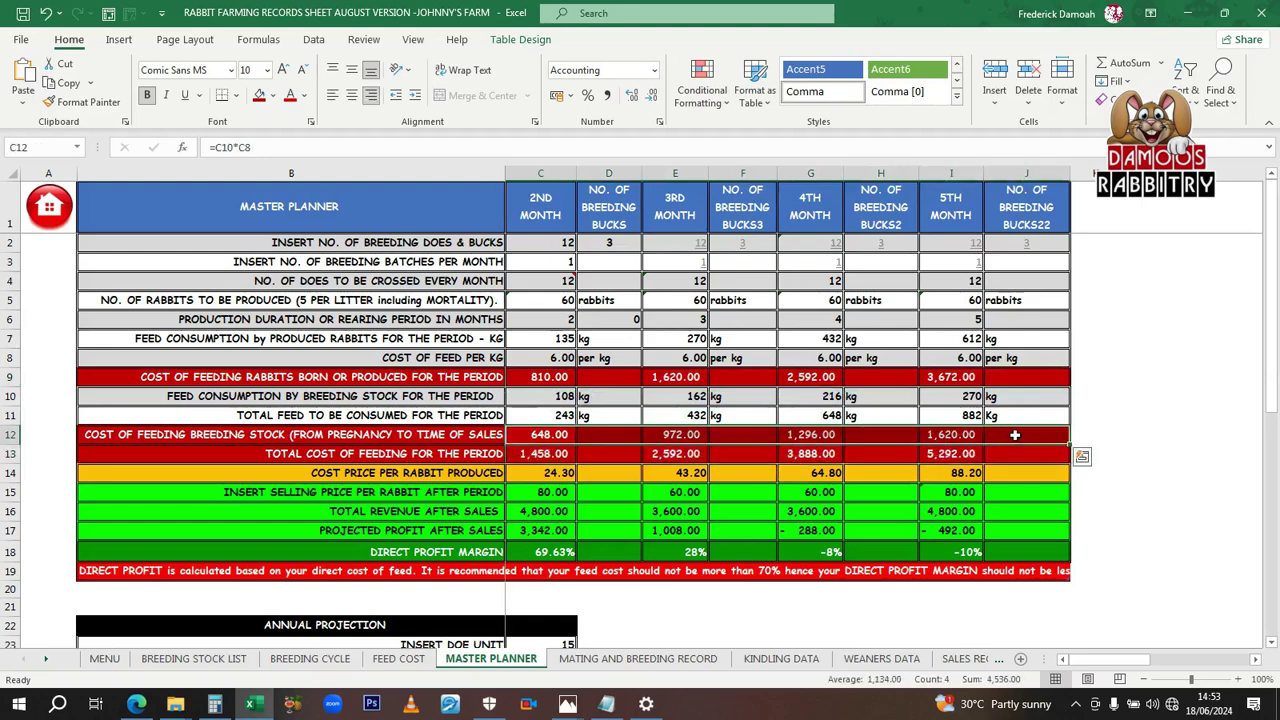
left_click(955, 434)
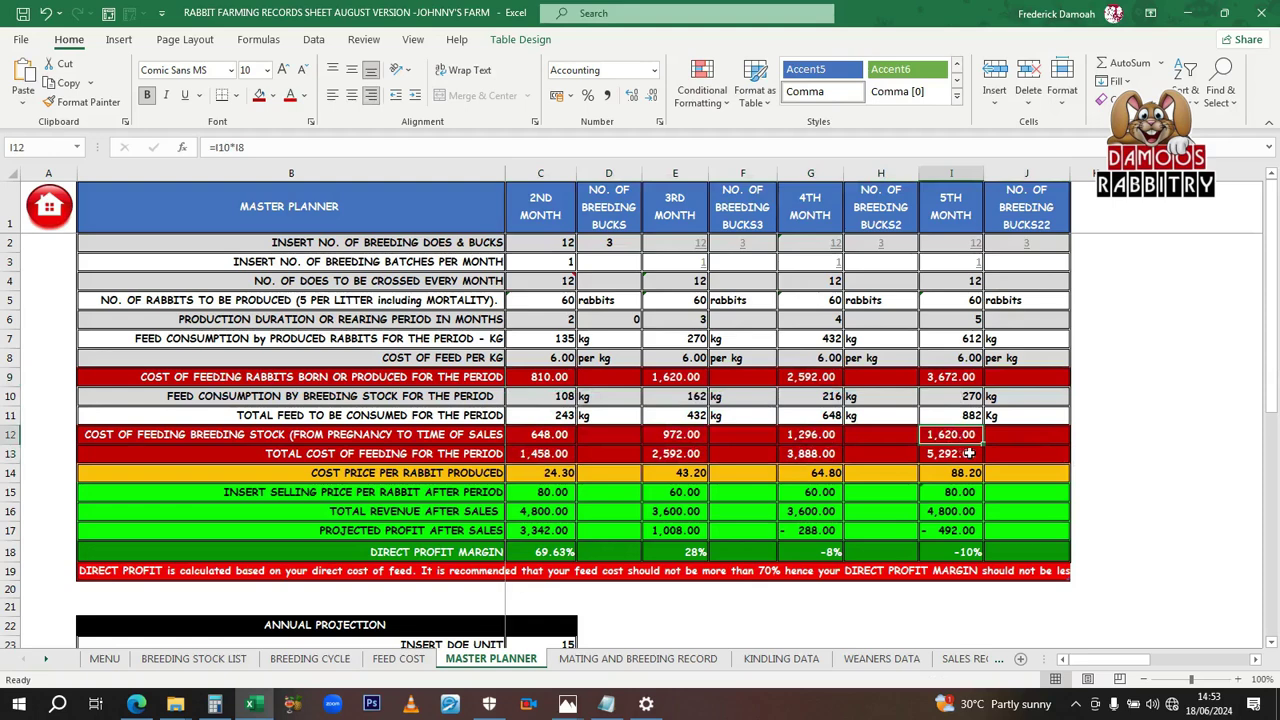
left_click(968, 452)
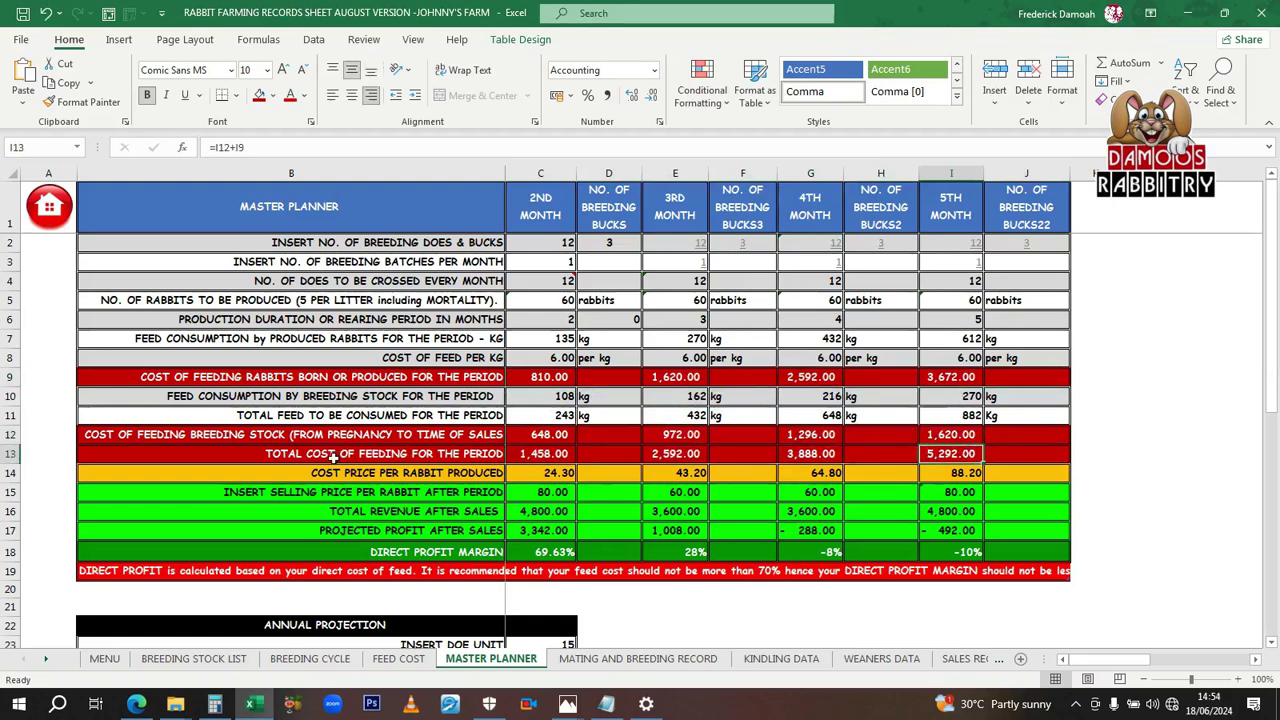
left_click_drag(336, 456, 1005, 457)
left_click(958, 455)
- Set the 5th month's selling price per rabbit in I15 to 180 and widen column I slightly
left_click(938, 492)
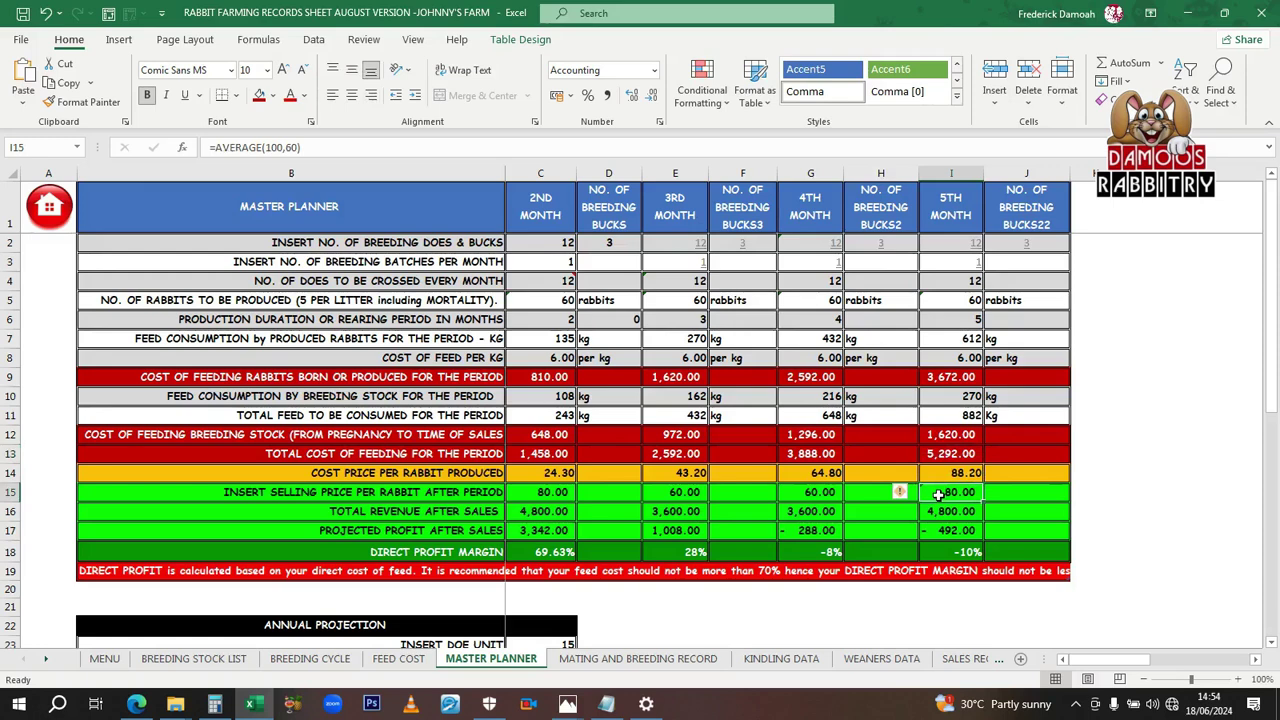
type("180")
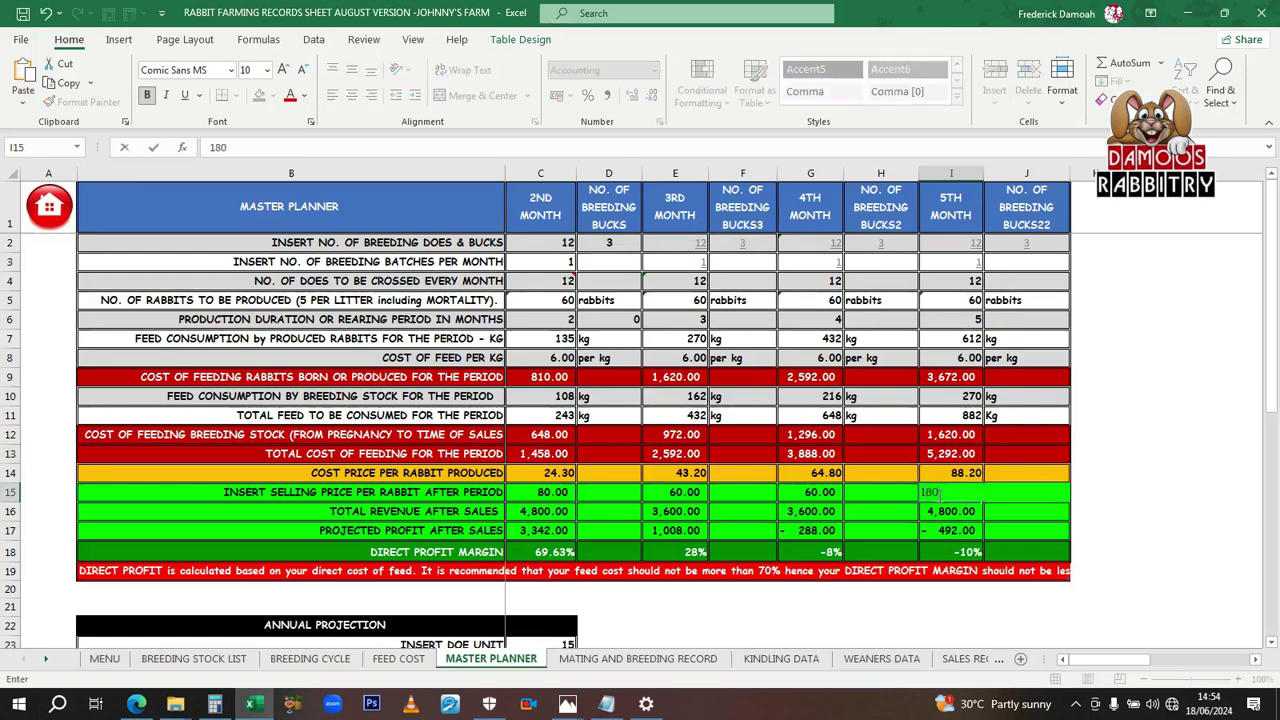
key("Return")
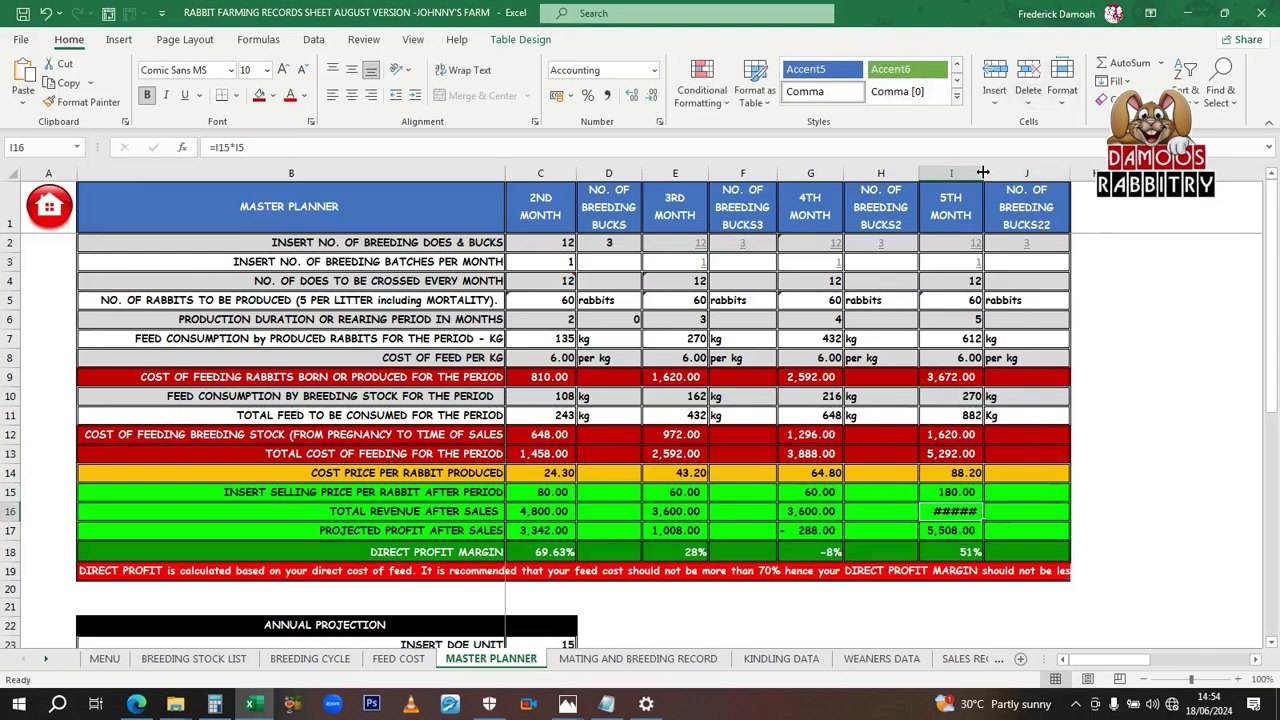
left_click_drag(983, 173, 992, 171)
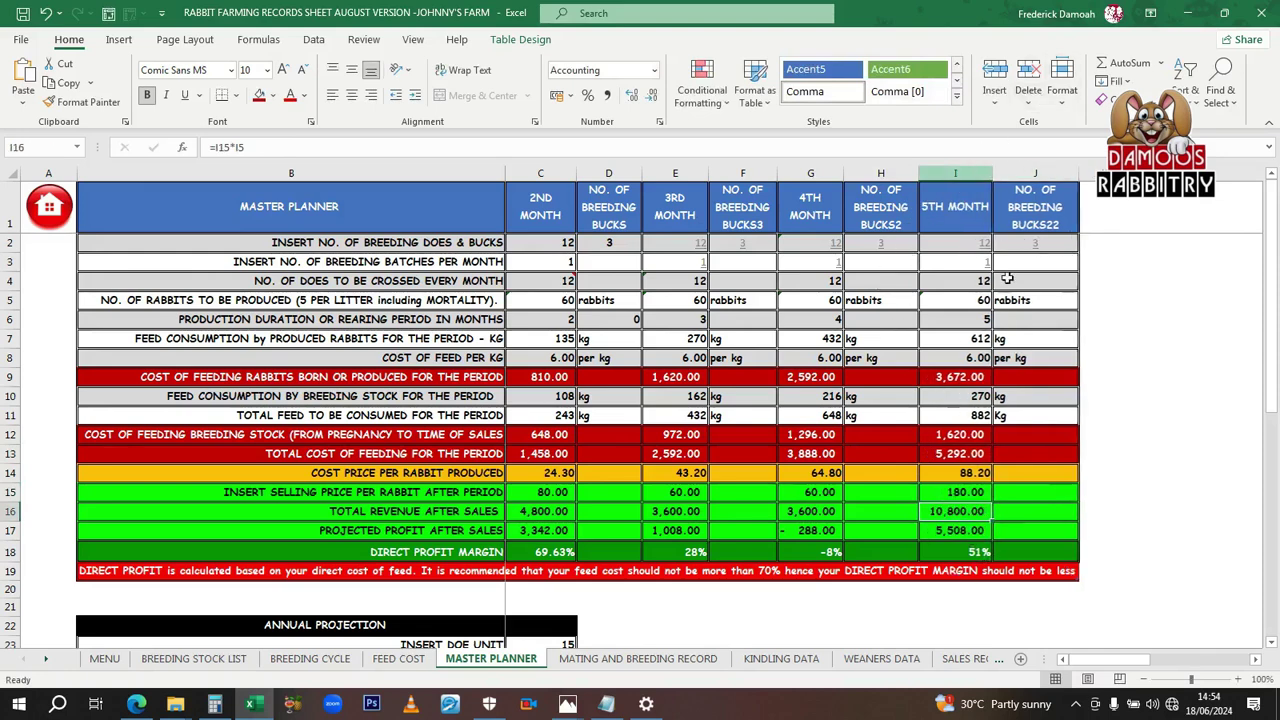
- Review the 5th month's revenue, projected profit and direct profit margin, comparing the margin with the 2nd month's
left_click(959, 493)
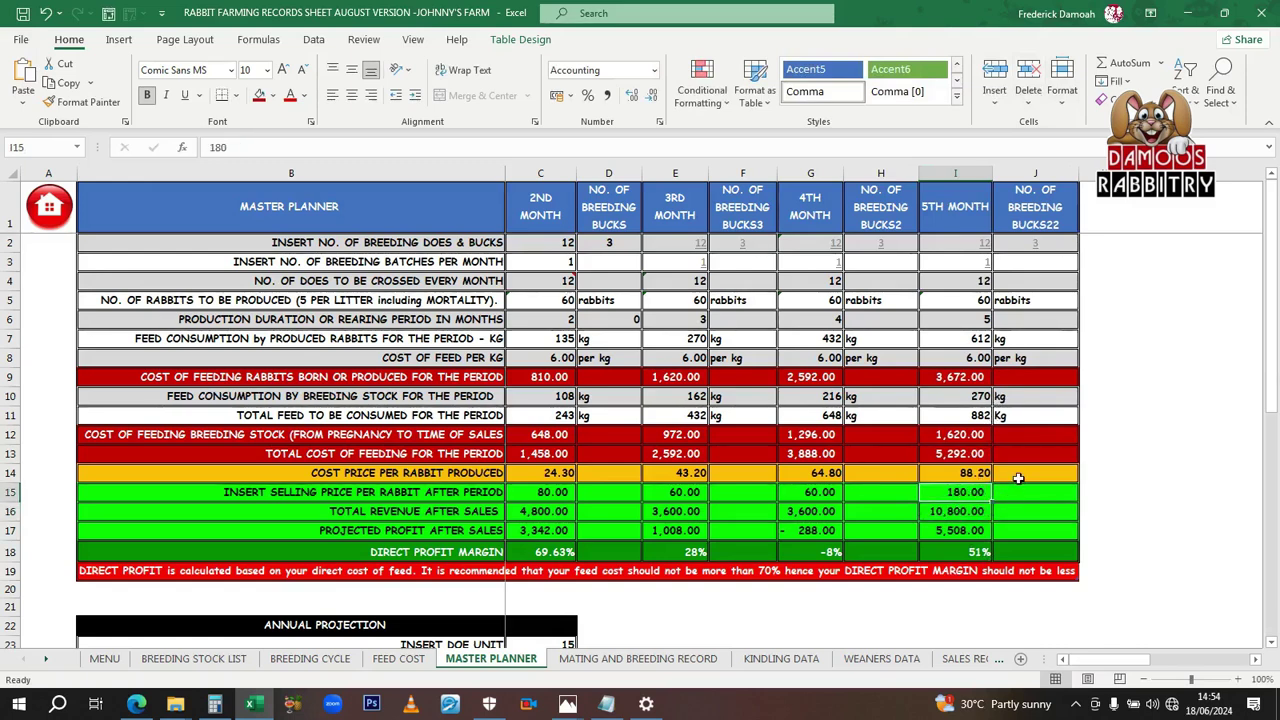
left_click(978, 513)
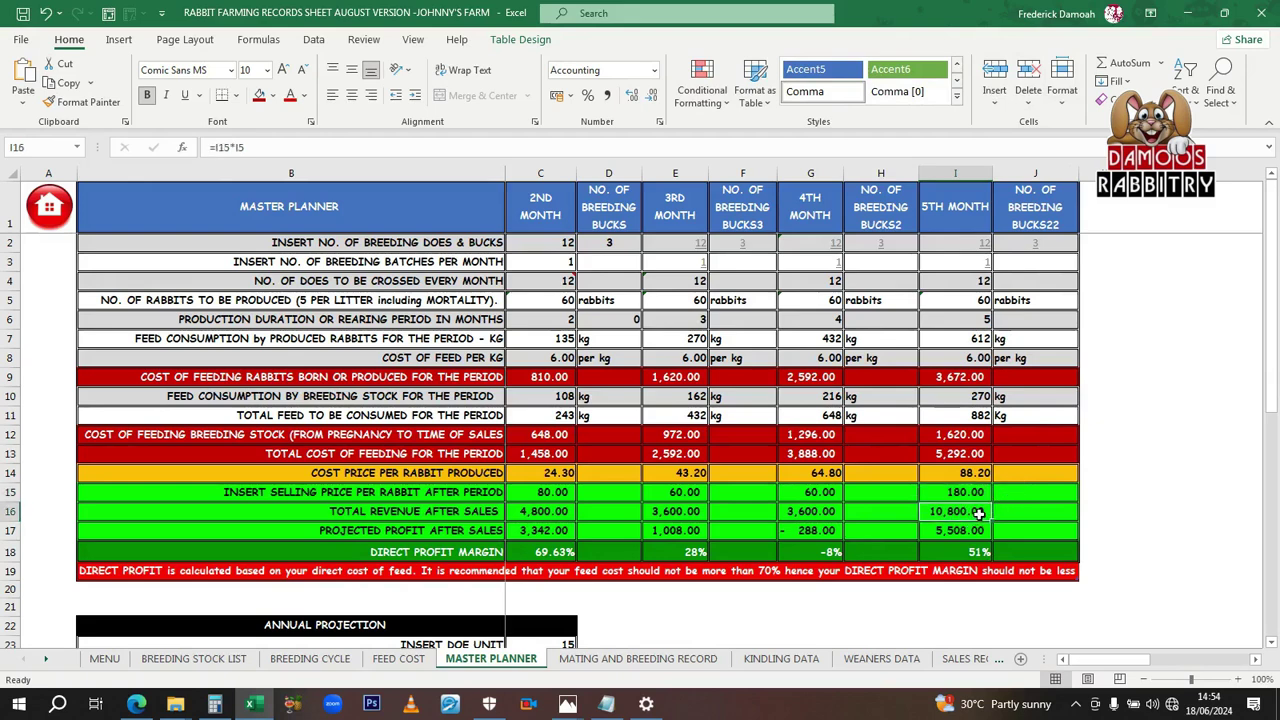
left_click(975, 531)
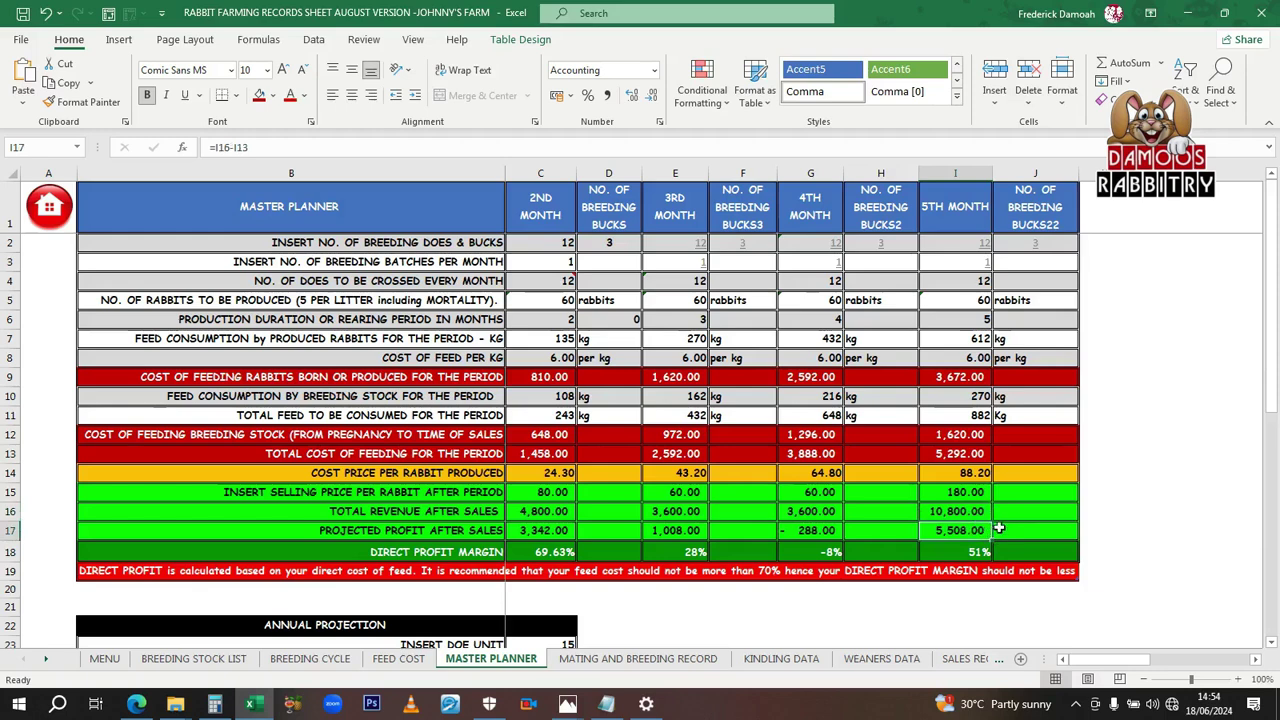
left_click(975, 551)
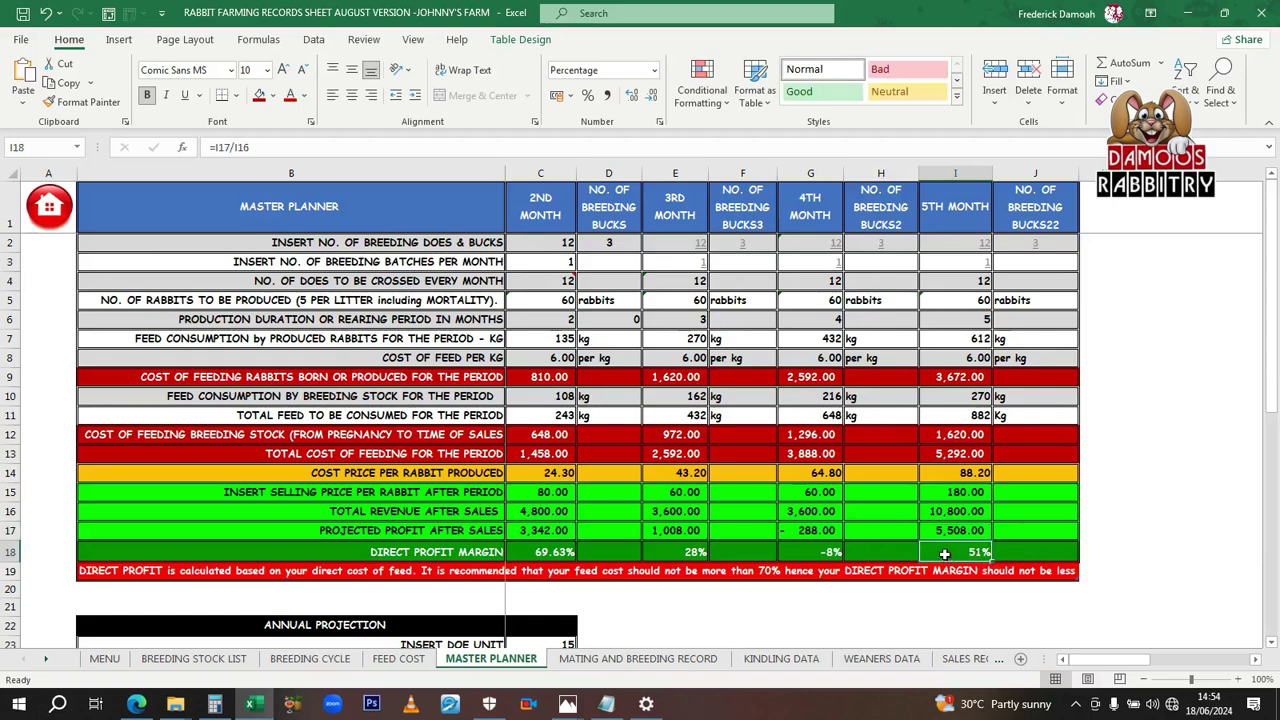
left_click(540, 551)
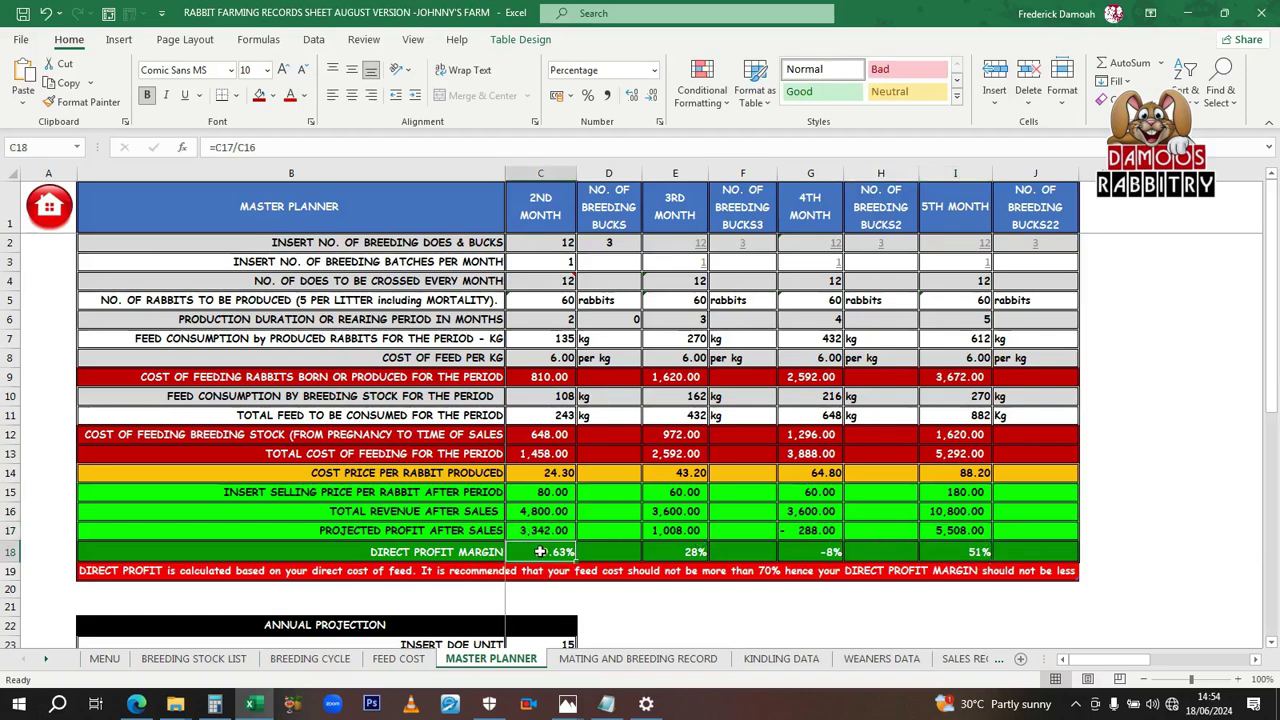
left_click(985, 551)
- Try 200 and then 250 as the 5th month's selling price per rabbit in I15
left_click(975, 494)
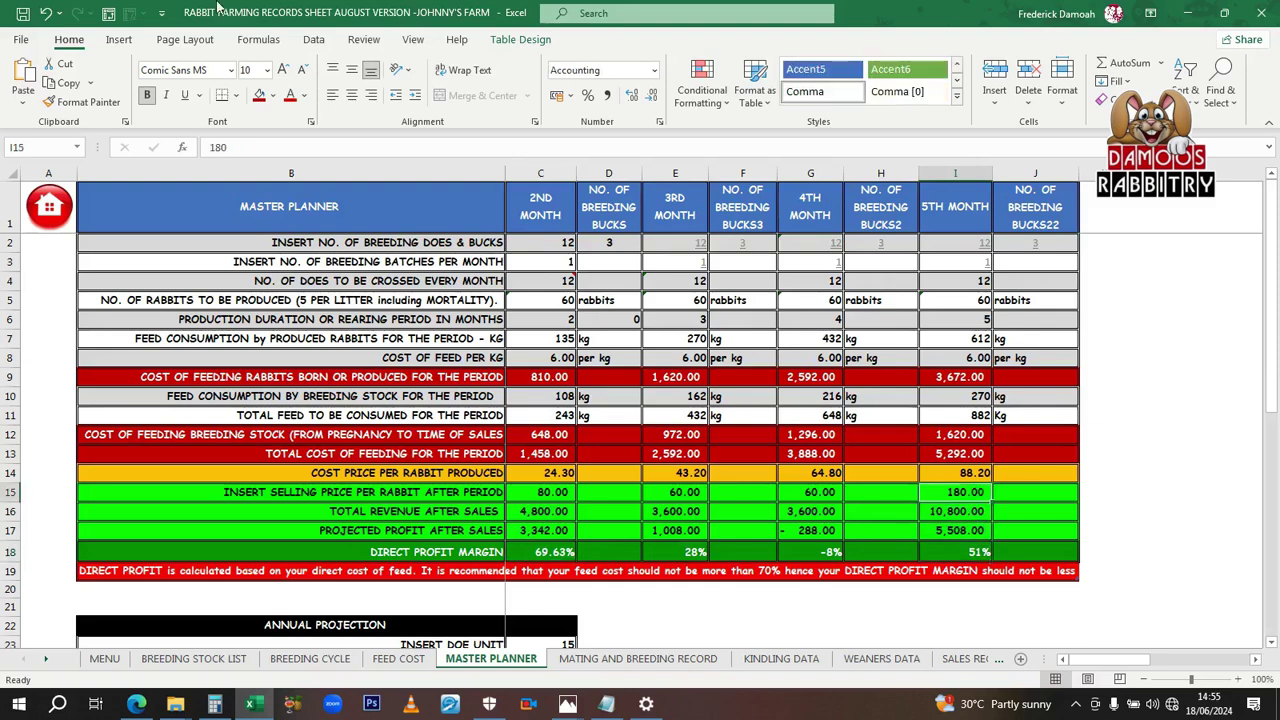
type("200")
key("Return")
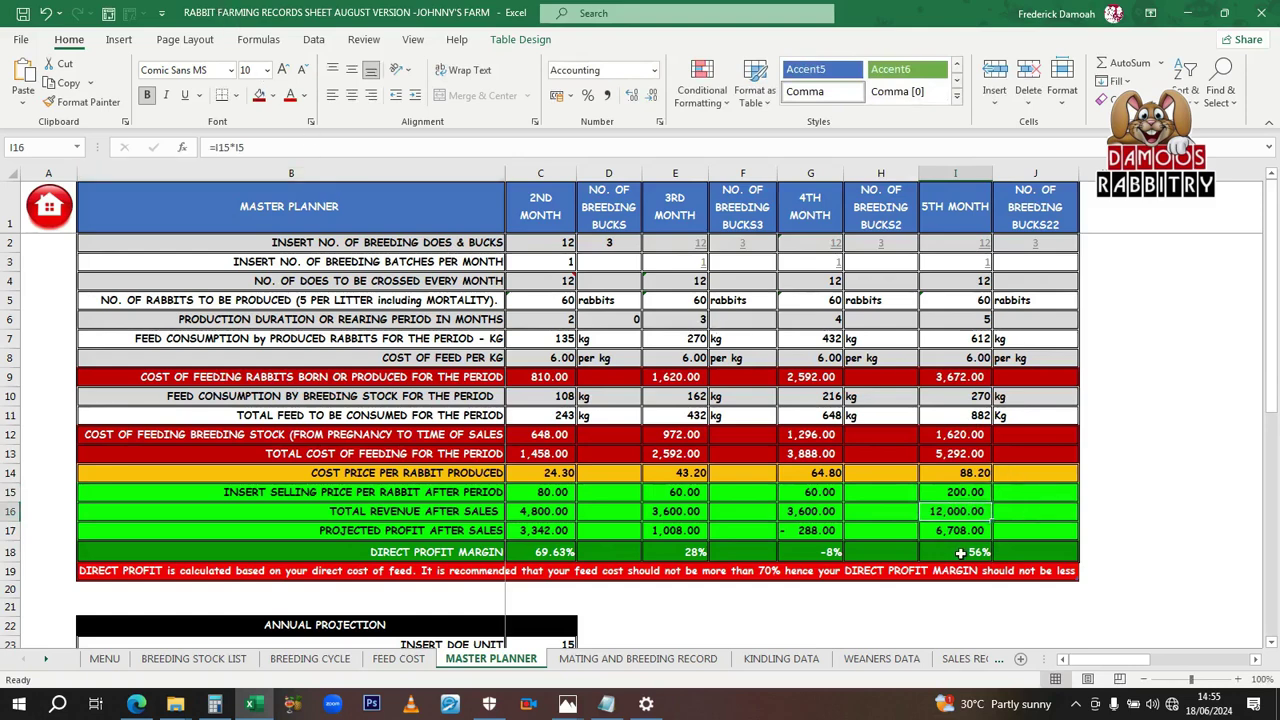
left_click(976, 491)
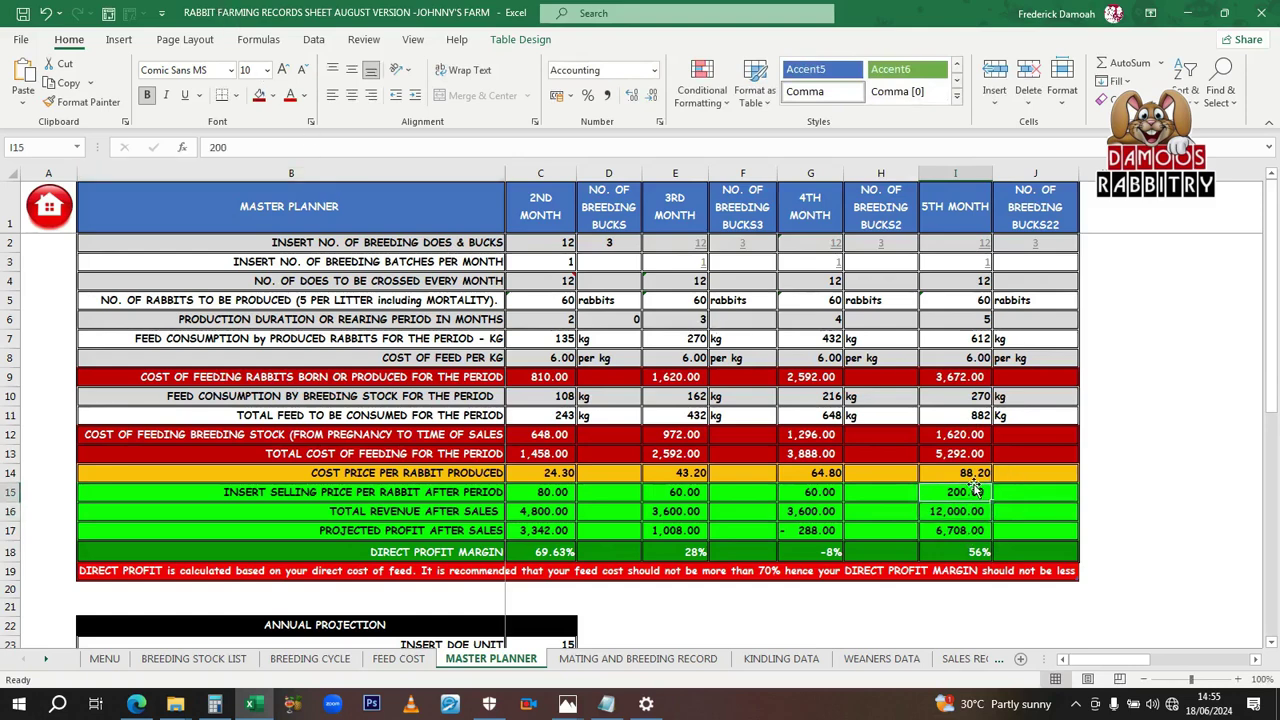
type("250")
key("Return")
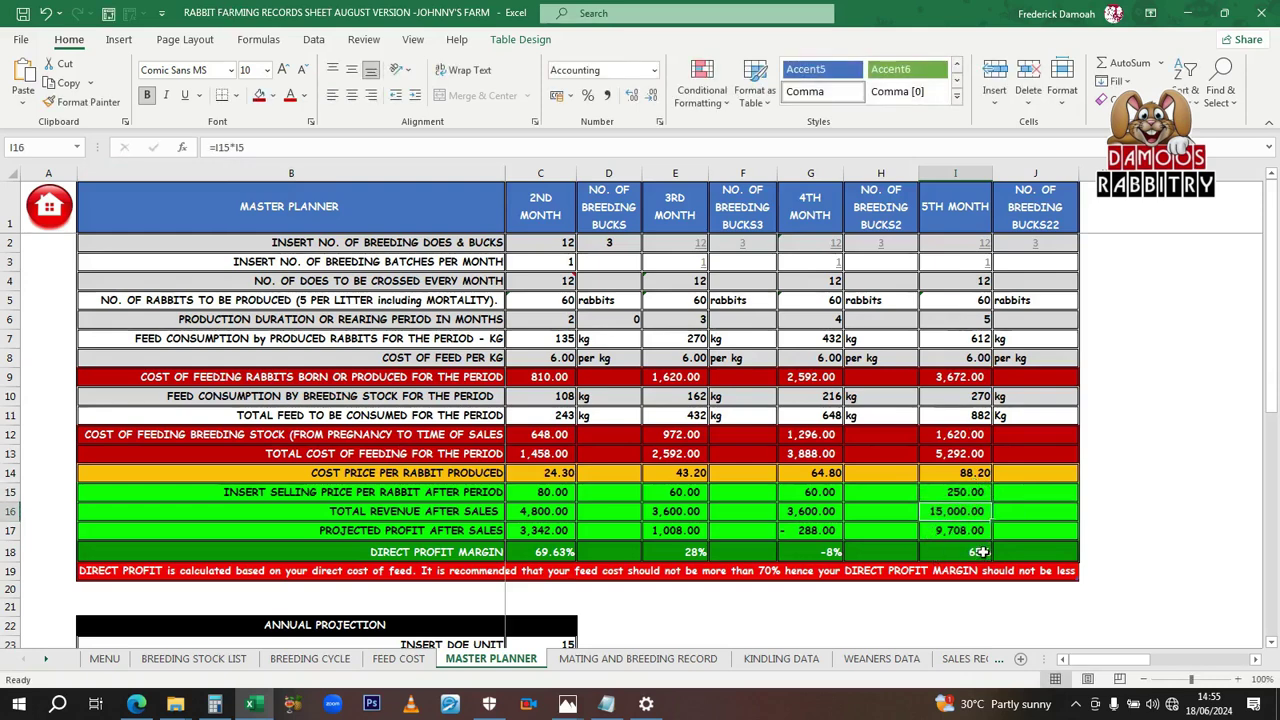
- Try 70 as the 2nd month's selling price per rabbit in C15, then set it to 60
left_click(545, 492)
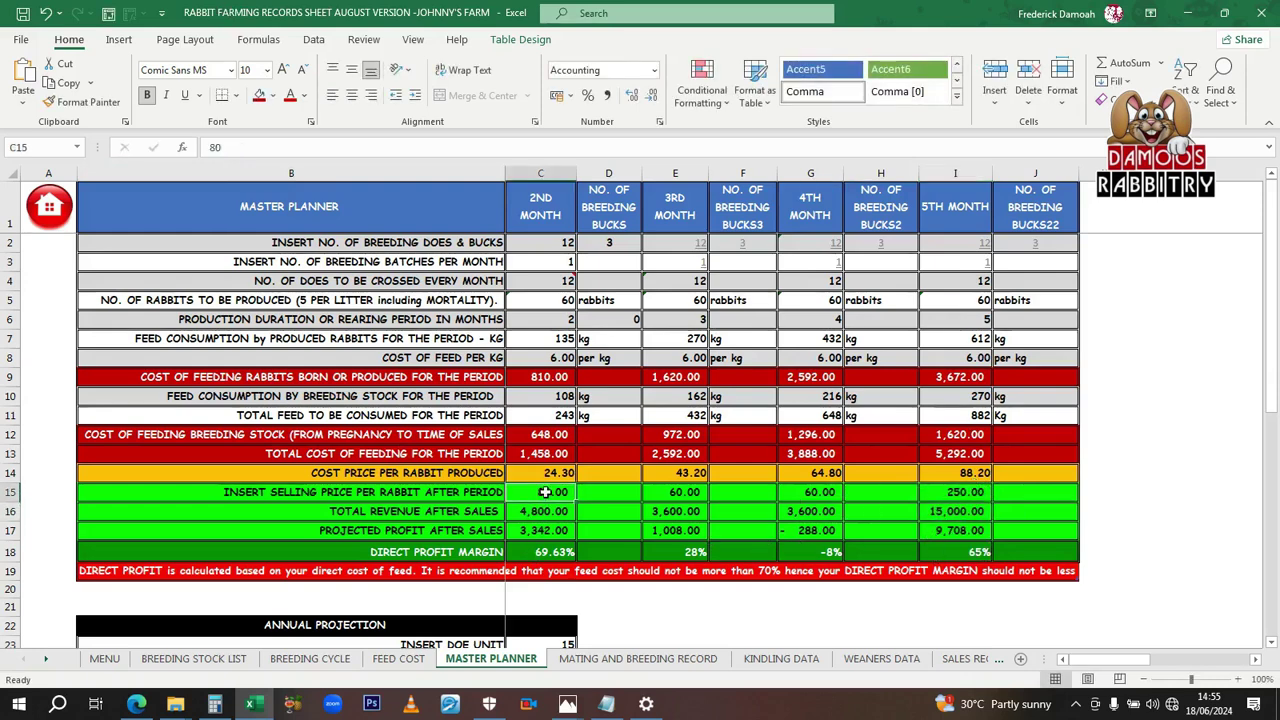
type("70")
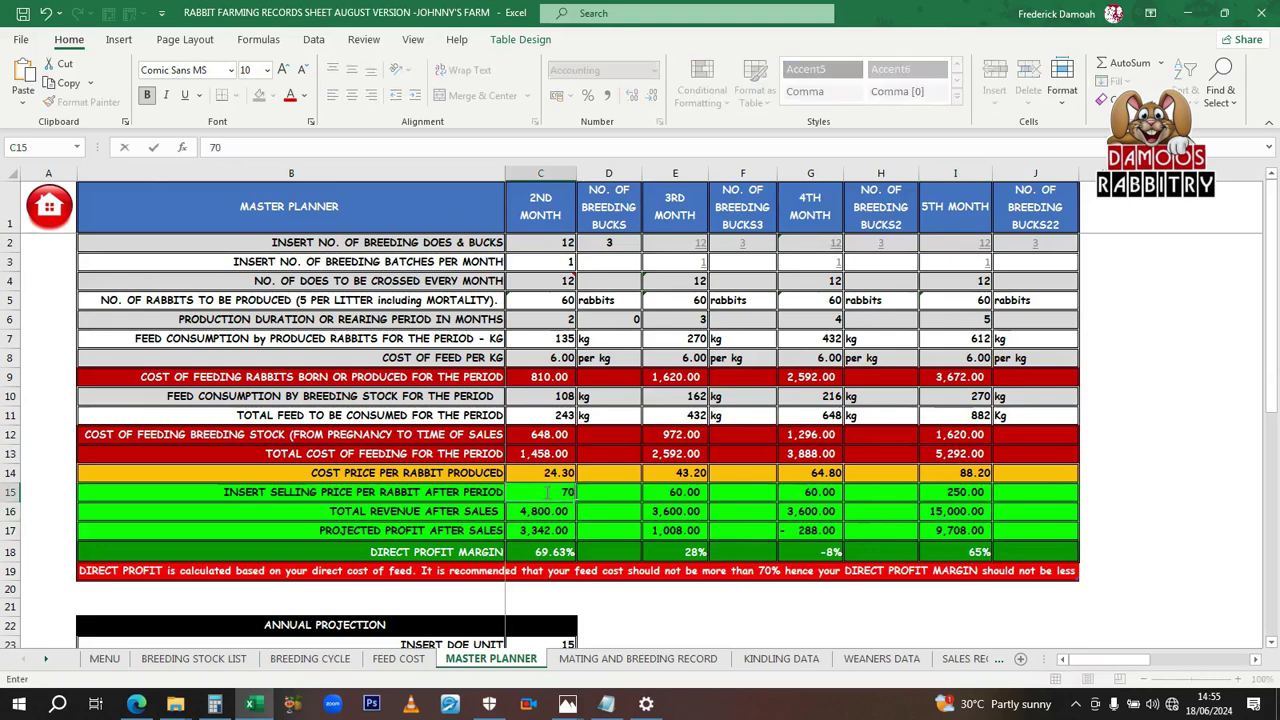
key("Return")
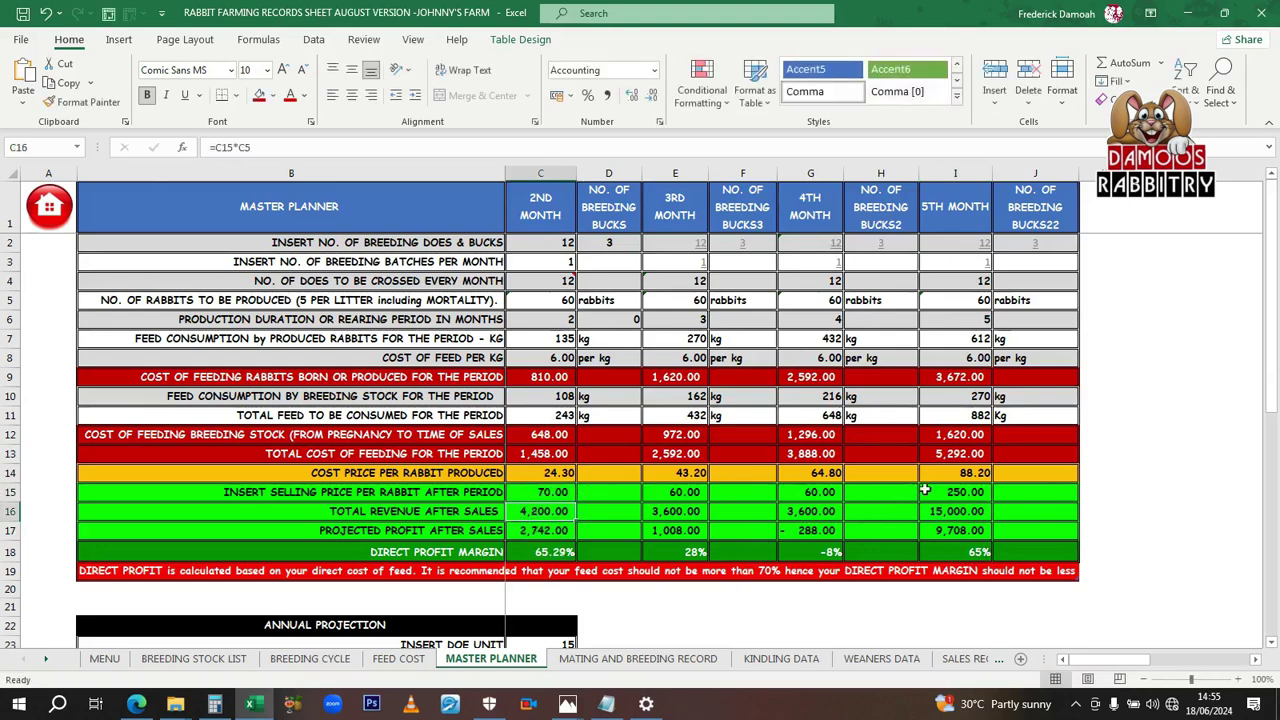
left_click(565, 492)
type("60")
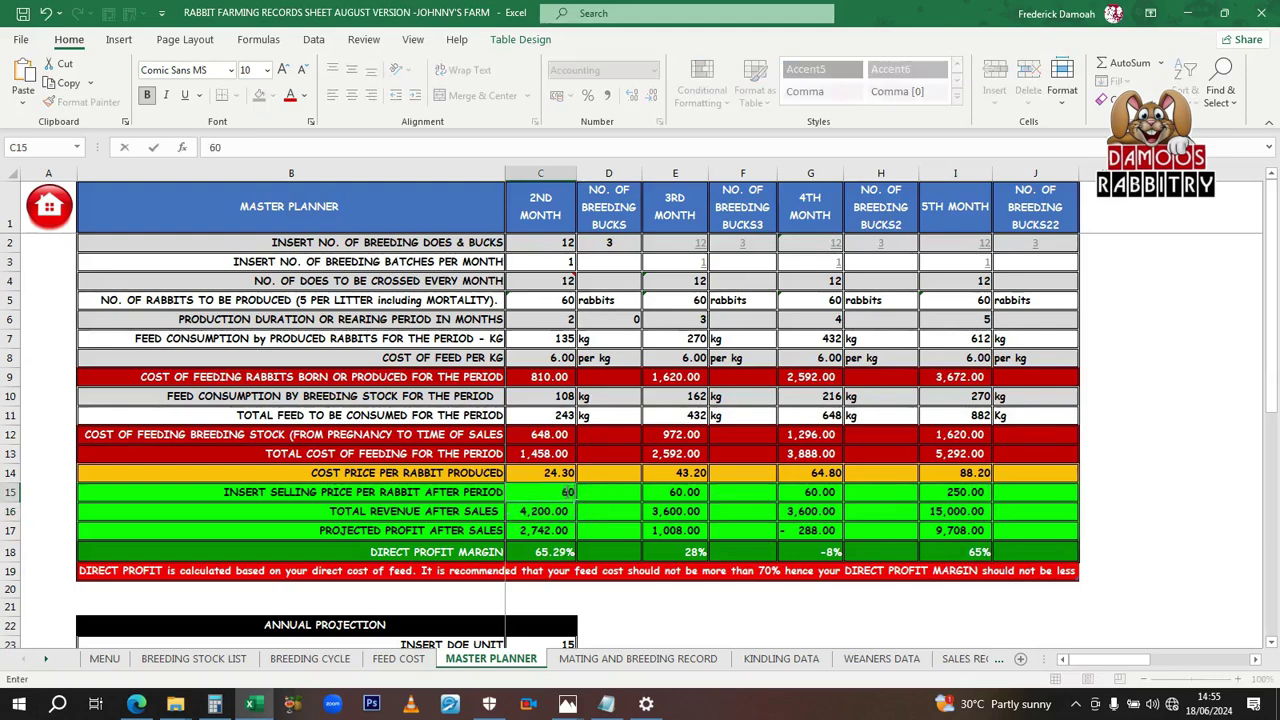
key("Return")
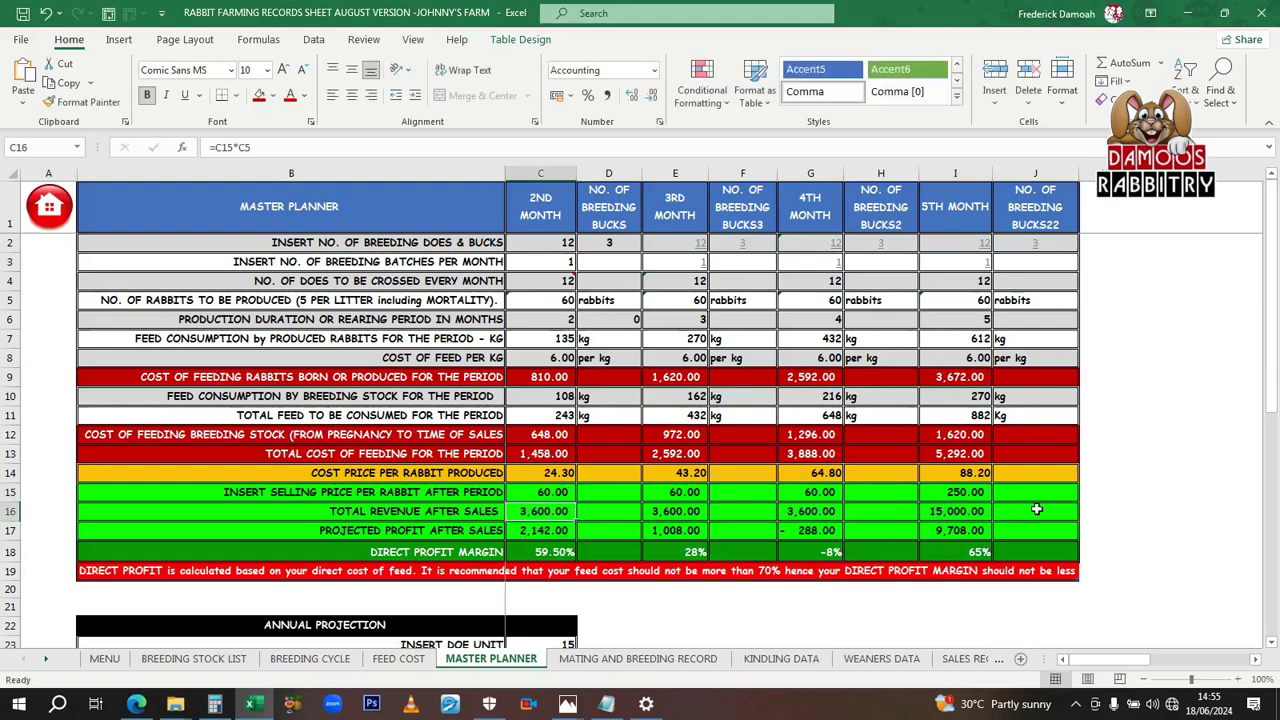
- Set the 5th month's selling price per rabbit in I15 to 200
left_click(963, 492)
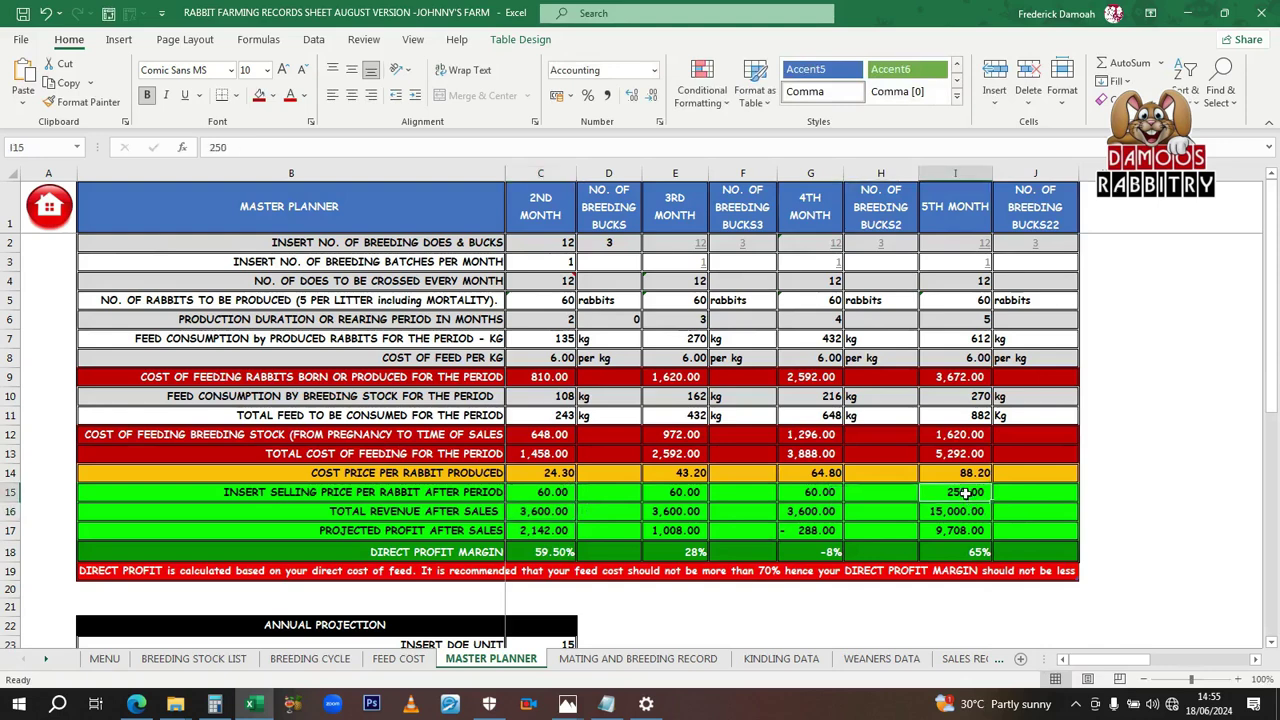
type("200")
key("Return")
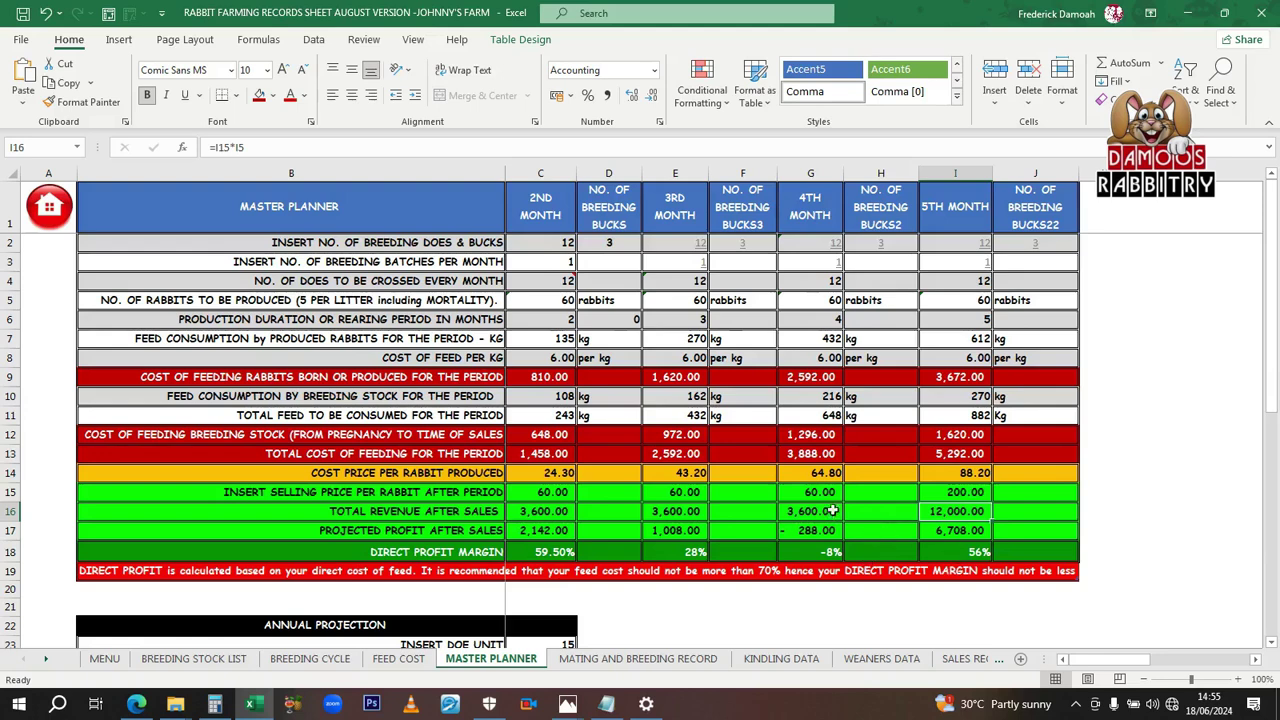
- Compare the 5th, 4th and 3rd month columns, and the projected profit after sales across the months
left_click(952, 172)
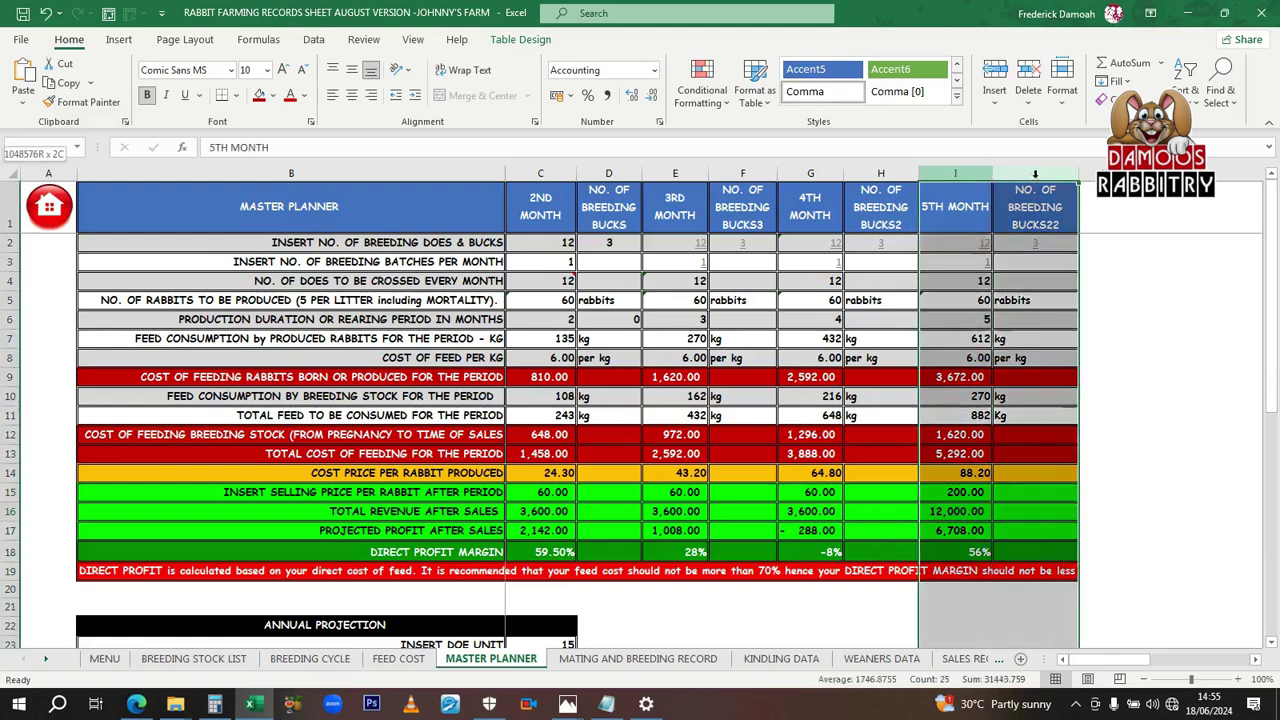
left_click(810, 173)
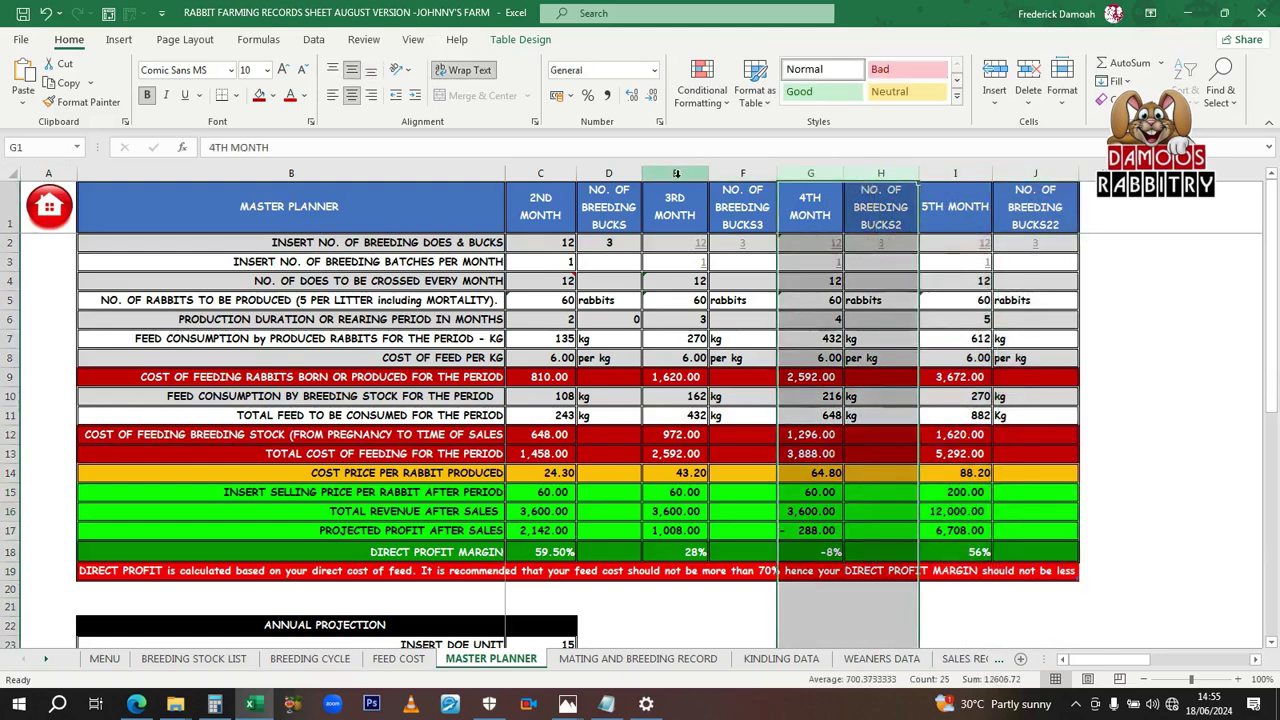
left_click_drag(675, 177, 729, 178)
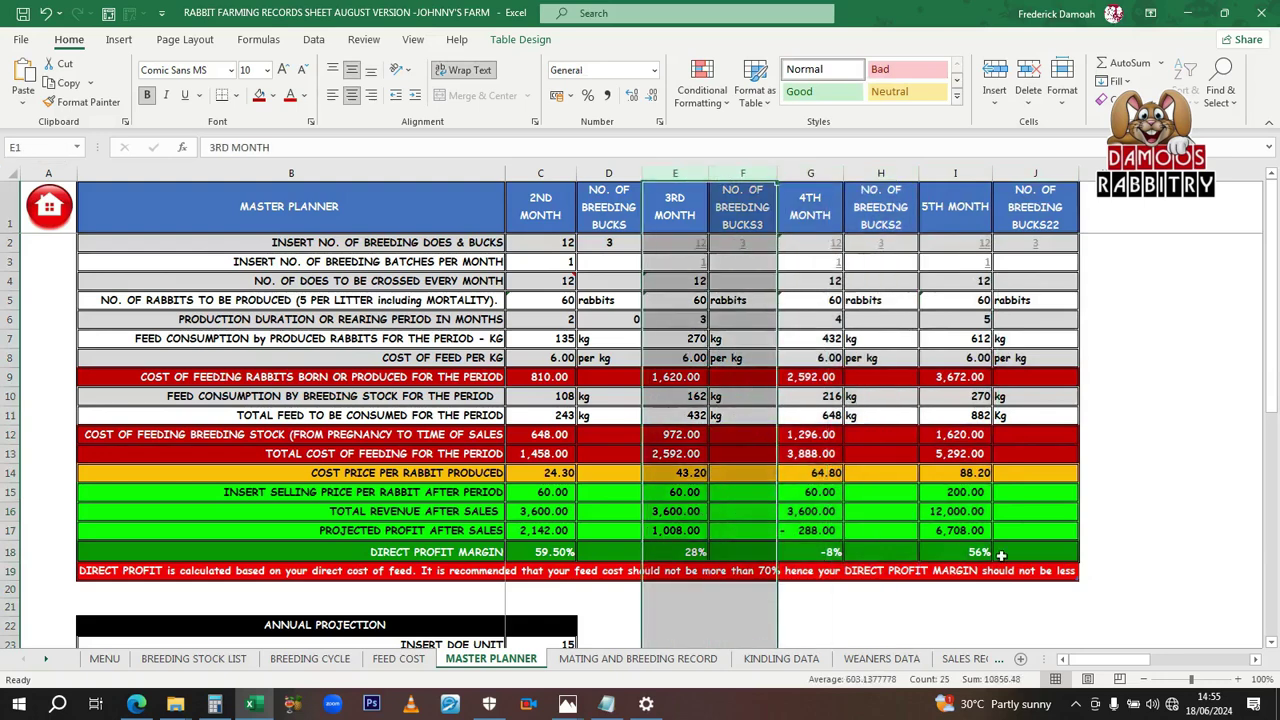
left_click(1037, 608)
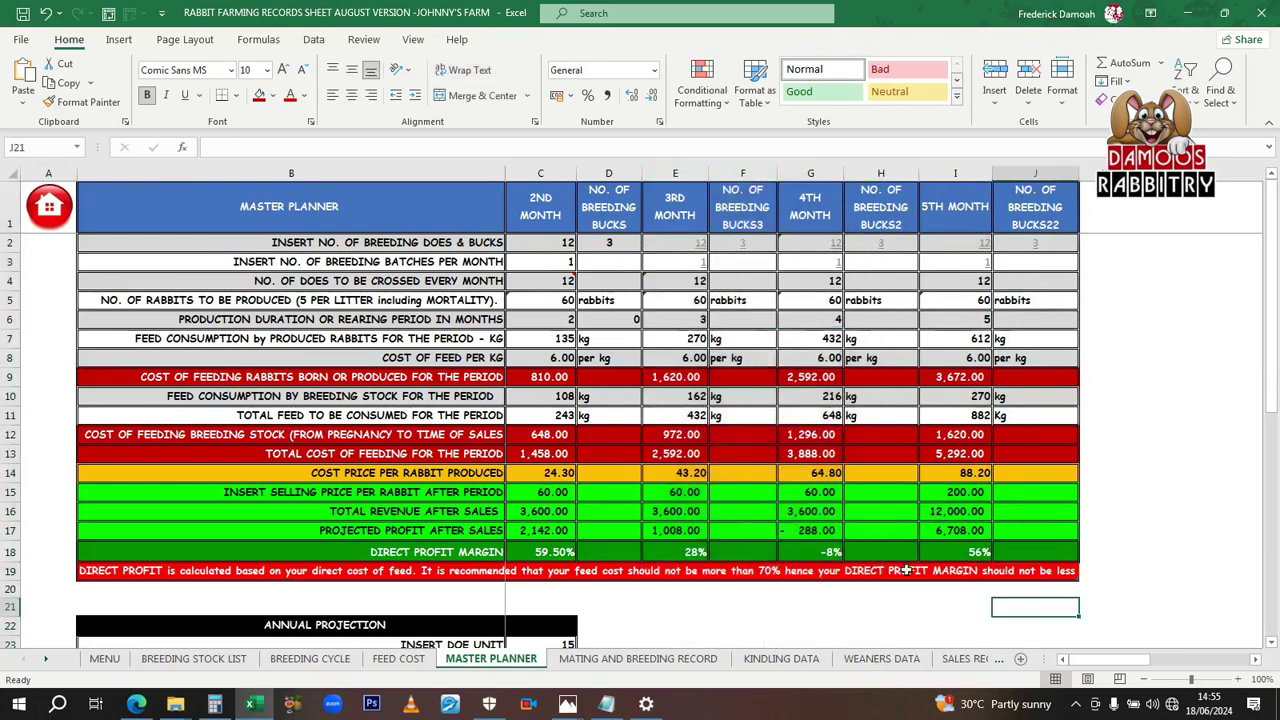
left_click(523, 533)
left_click(980, 533)
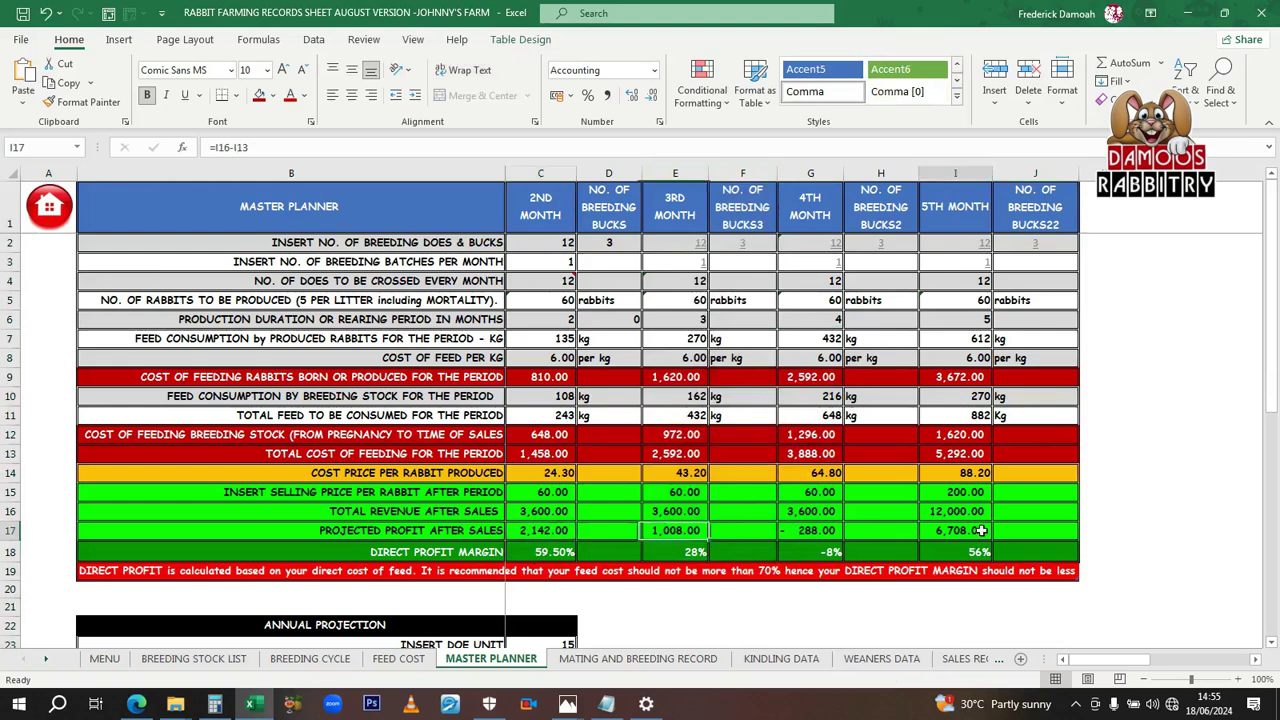
- Select the whole Annual Projection table, B22:C32, below the monthly planner to examine it
scroll(834, 555, "down", 5)
scroll(834, 555, "down", 1)
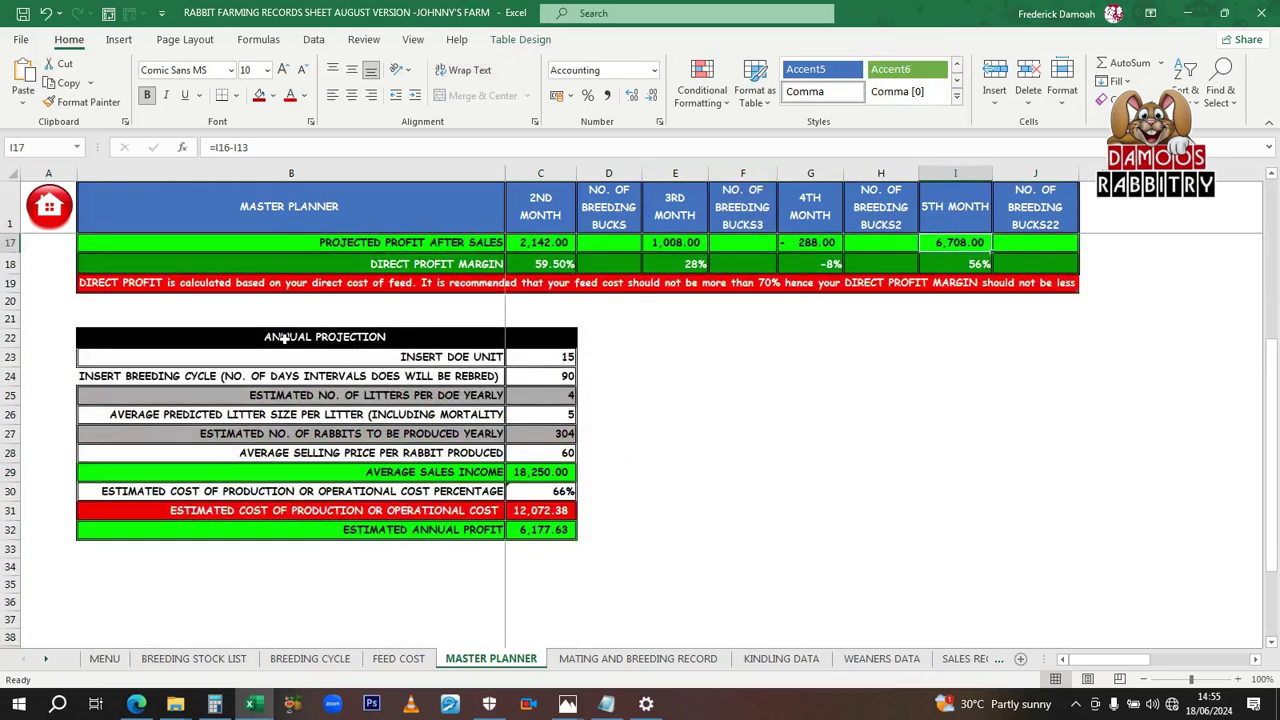
left_click_drag(285, 338, 530, 528)
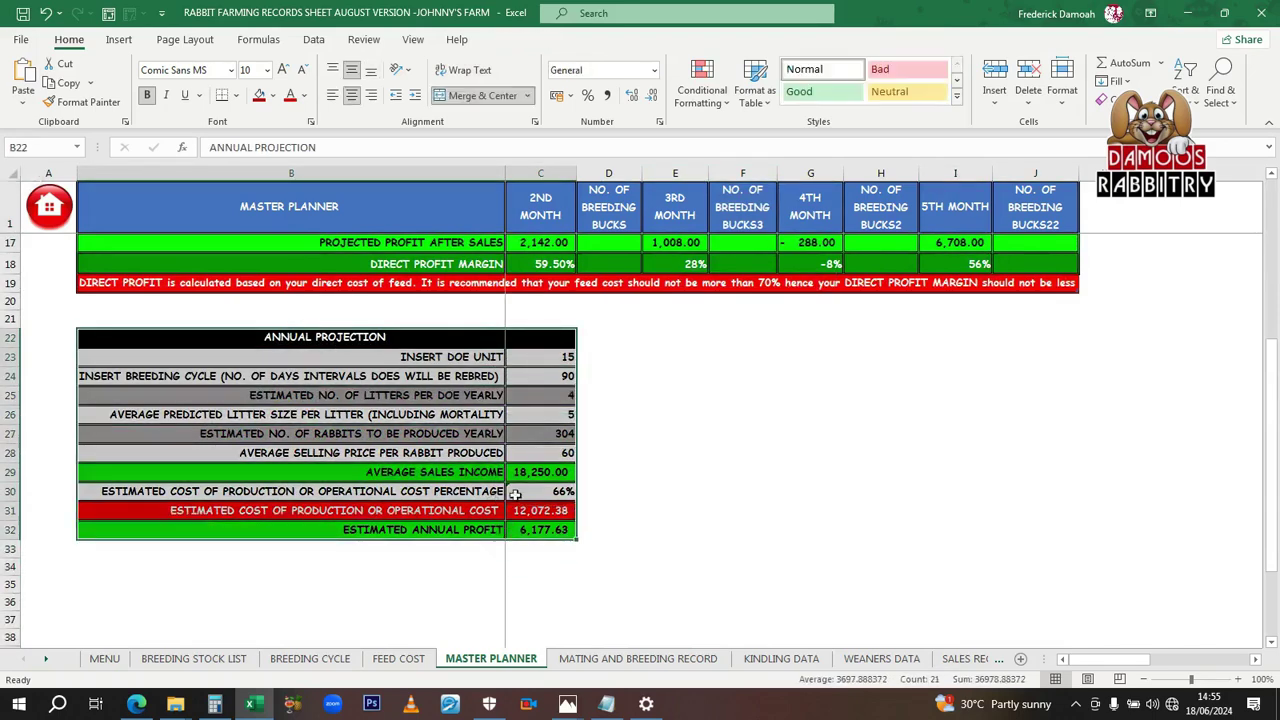
- Set the Annual Projection's doe unit in C23 to 12 and choose 90 days as the breeding cycle in C24
left_click(539, 356)
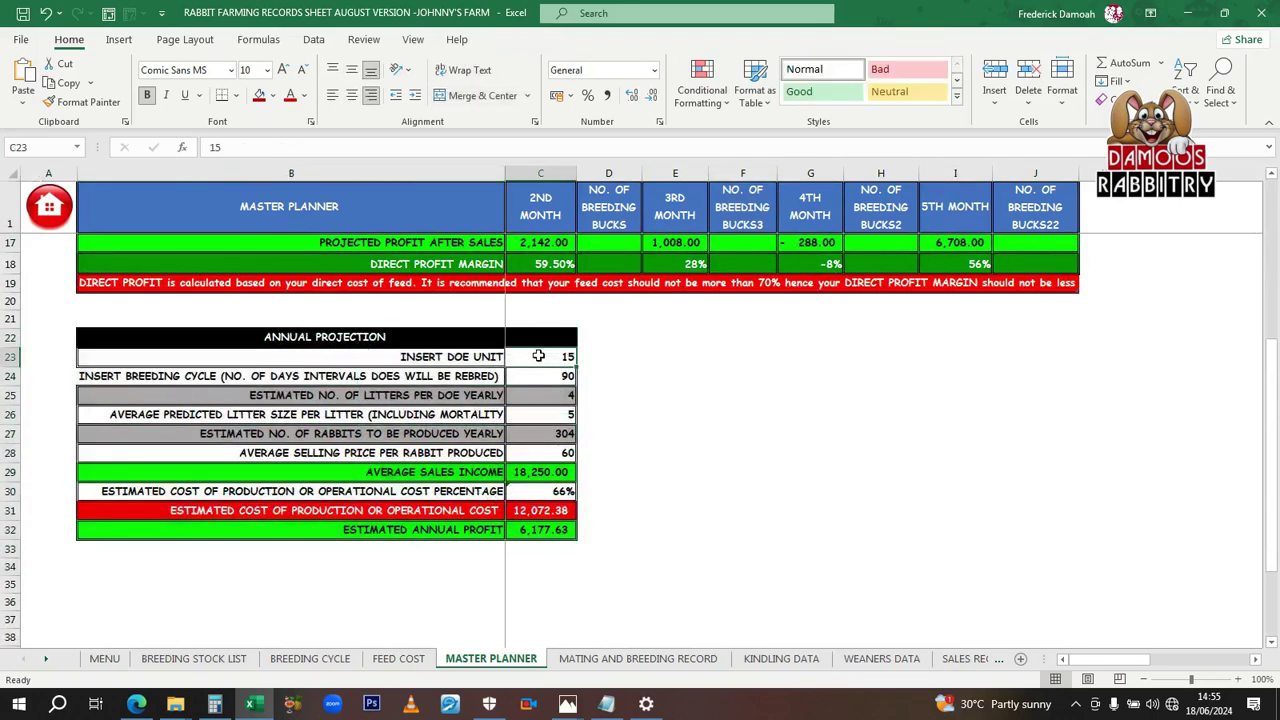
type("12")
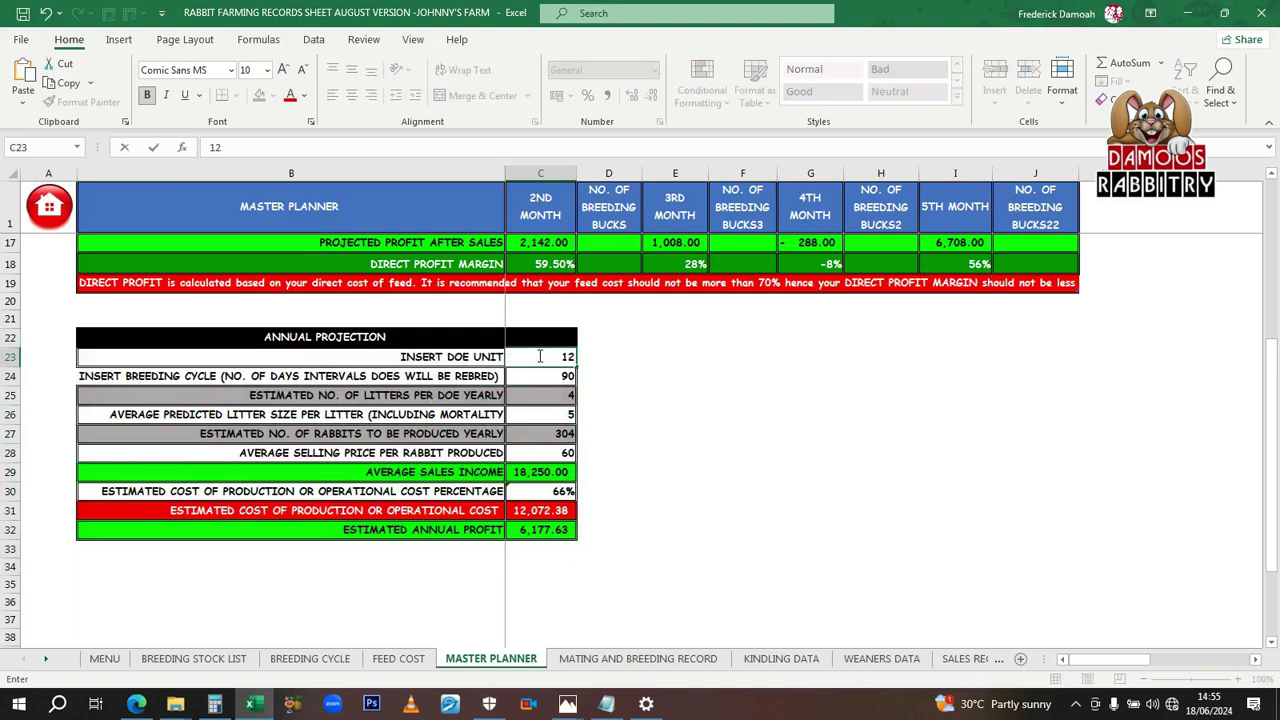
key("Return")
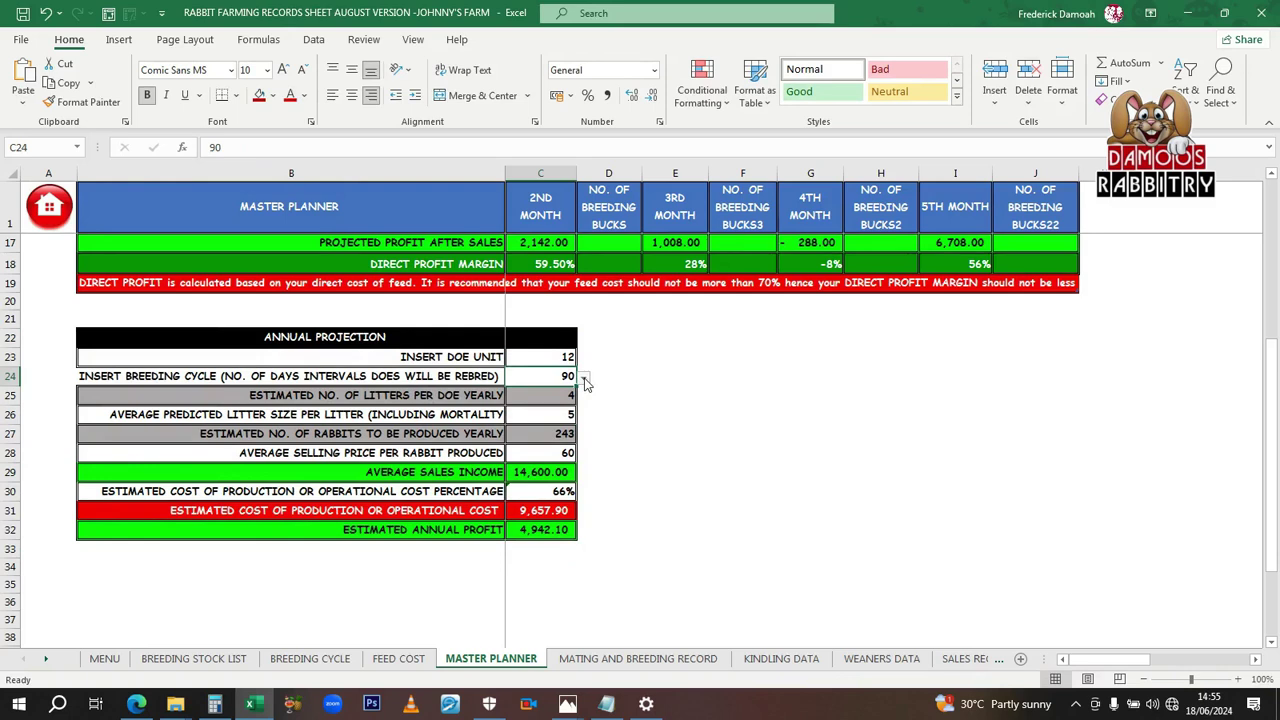
left_click(585, 378)
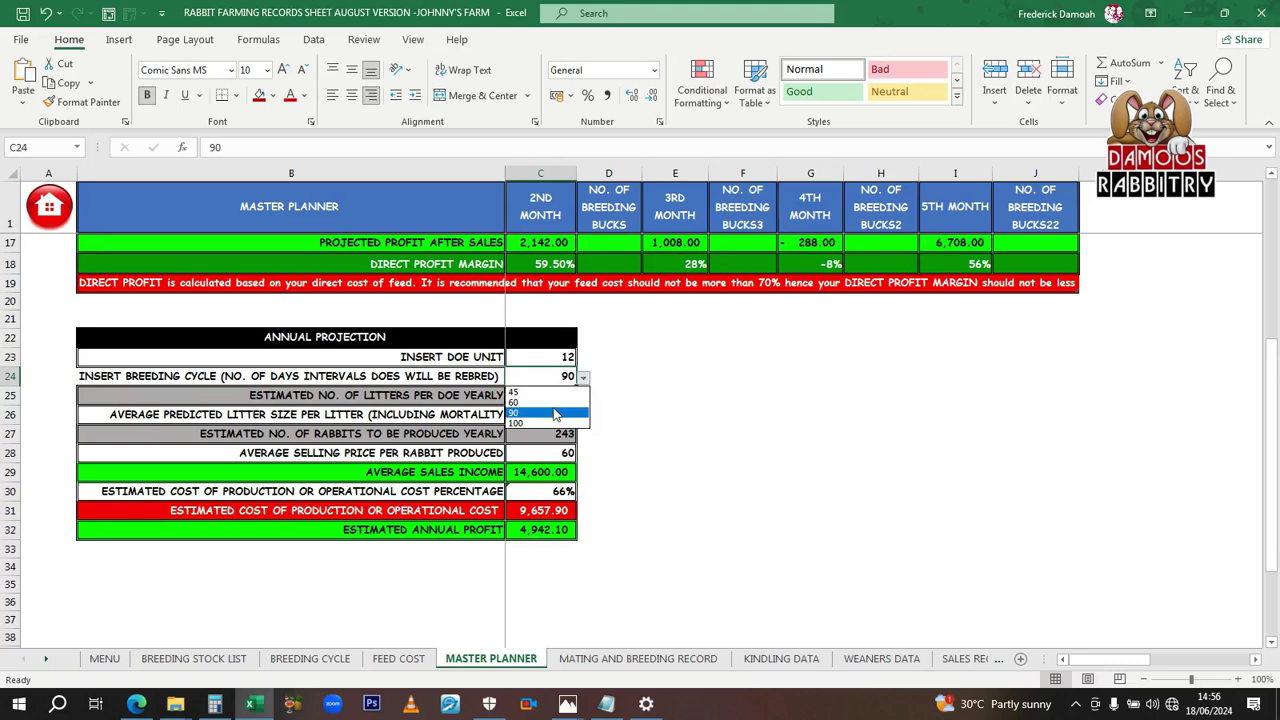
left_click(556, 414)
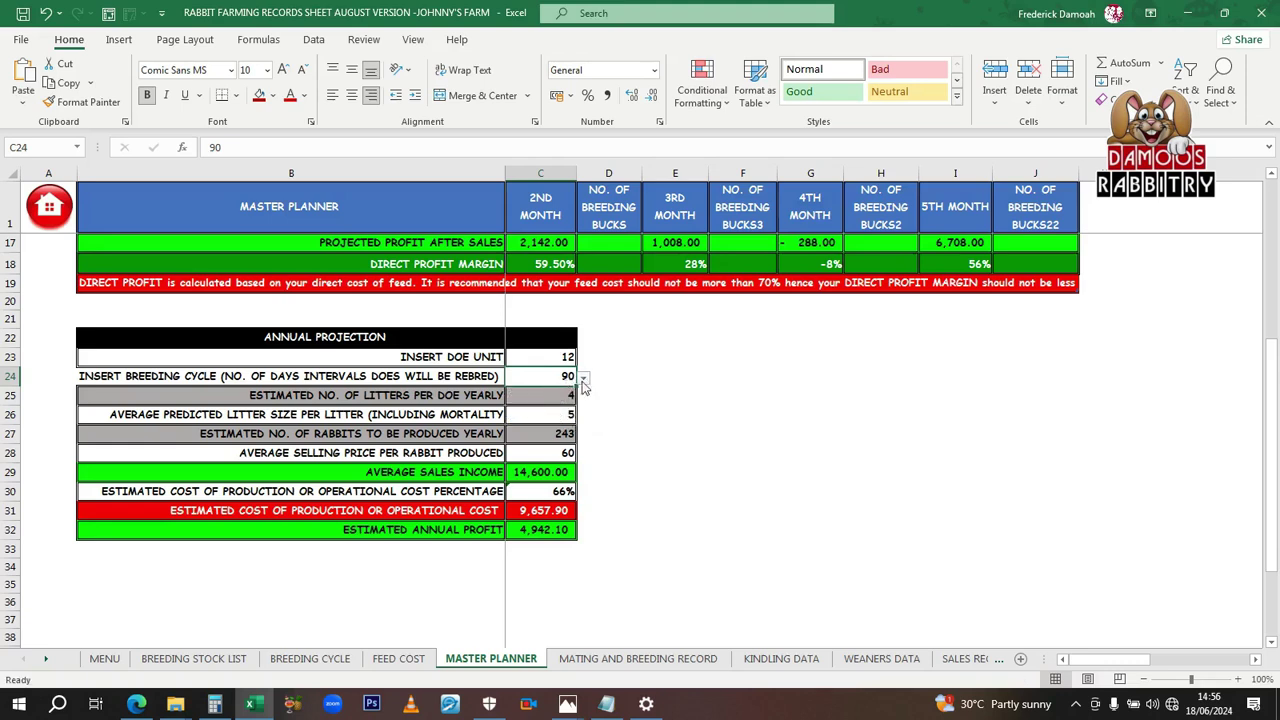
- Try a 60-day breeding cycle in C24 of the Annual Projection, then return it to 90 days
left_click(585, 378)
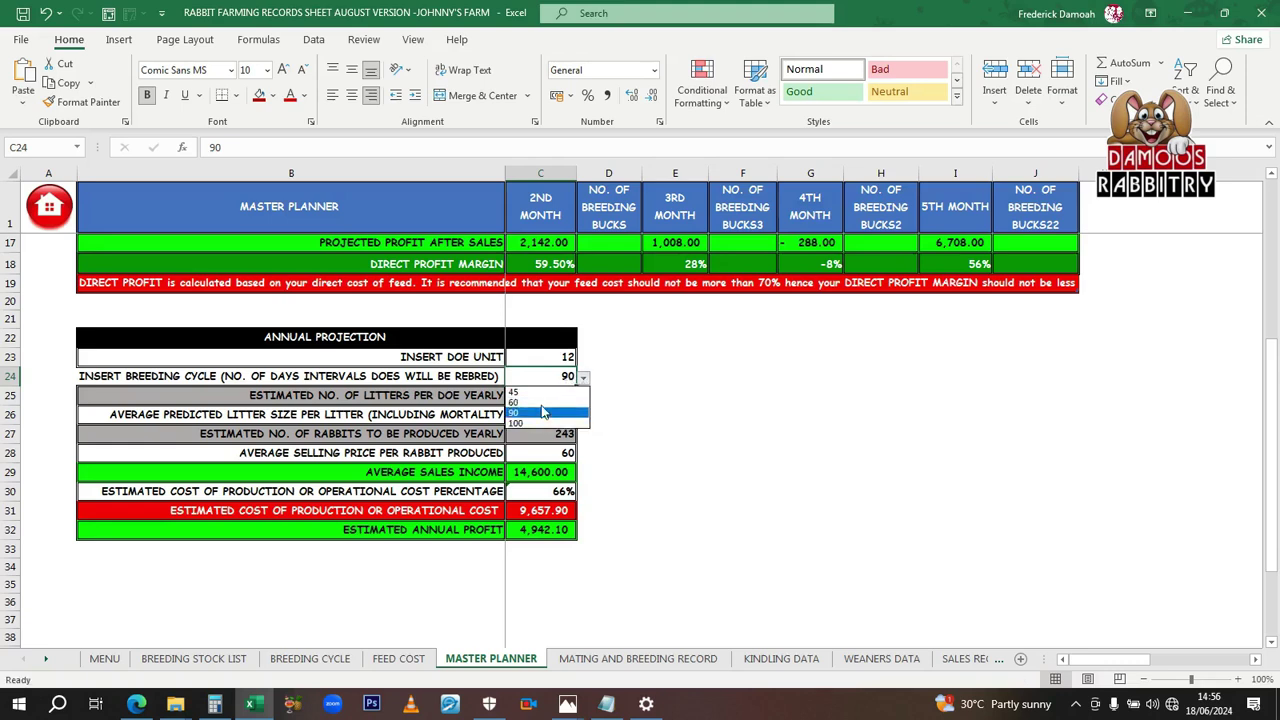
left_click(545, 401)
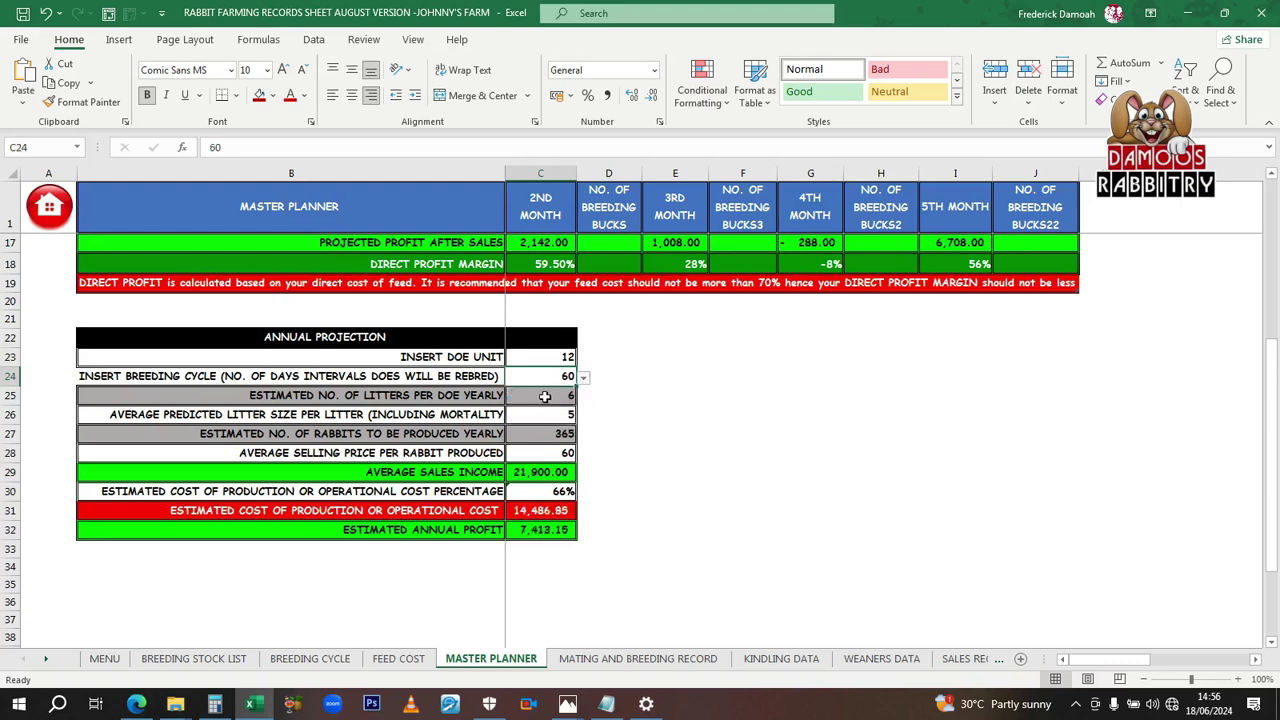
left_click(584, 380)
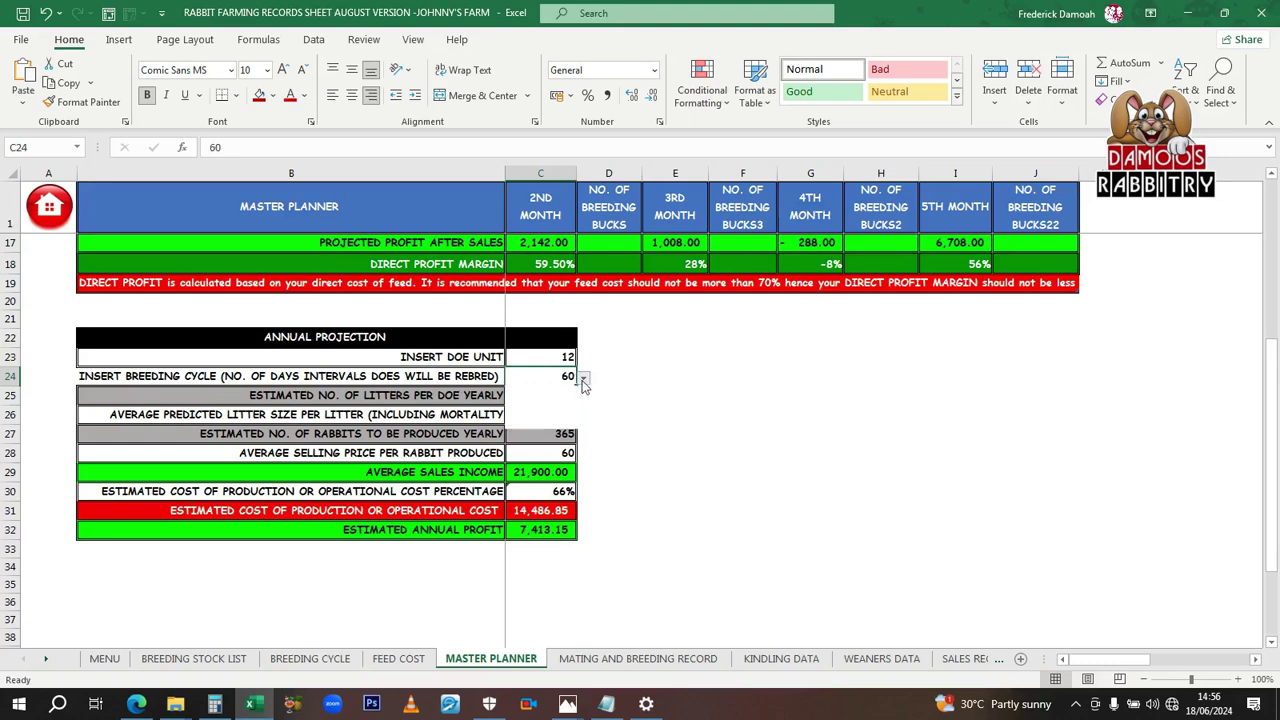
left_click(548, 416)
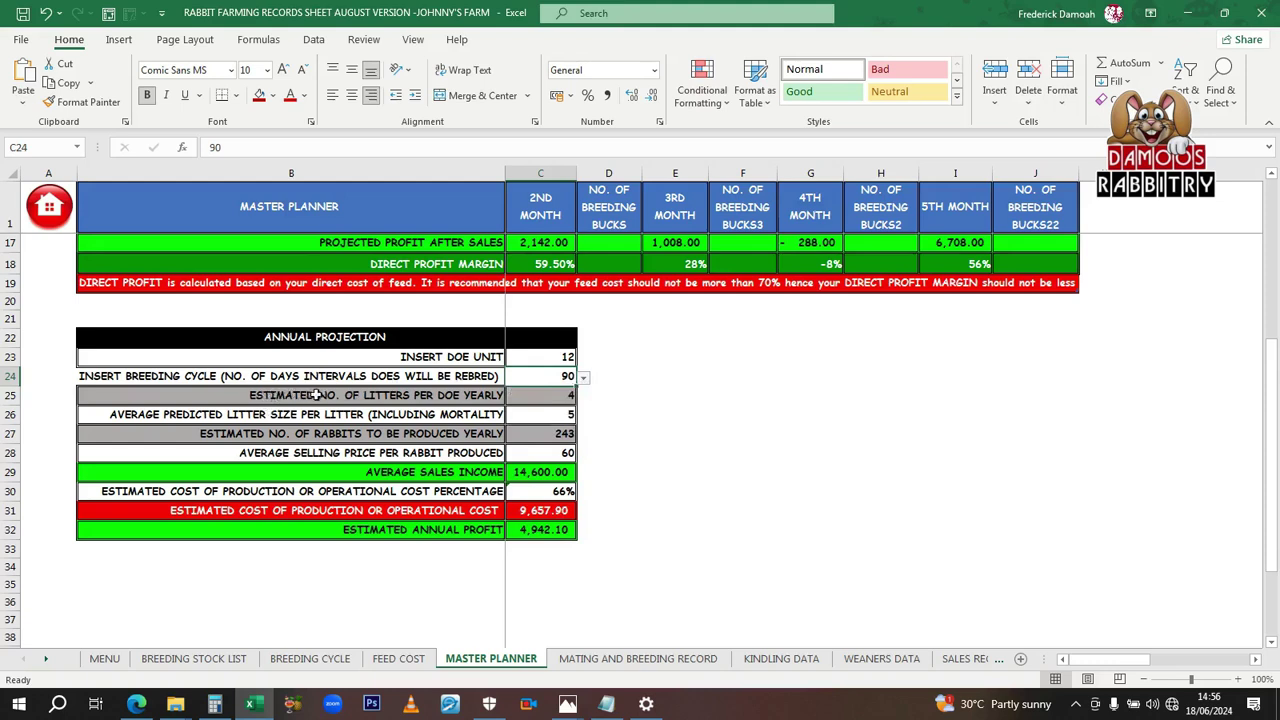
left_click(586, 398)
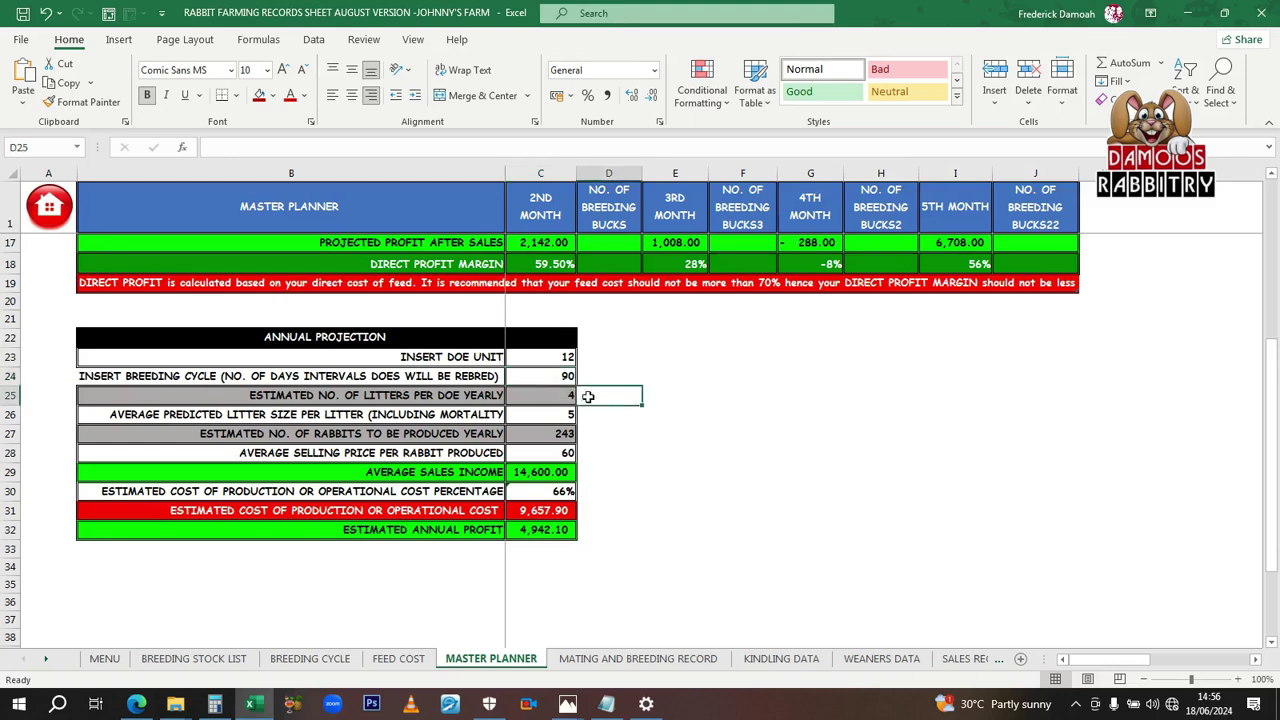
- Compare breeding cycles of 60 and 45 days in C24, then set the cycle back to 90 days
left_click(568, 376)
left_click(583, 377)
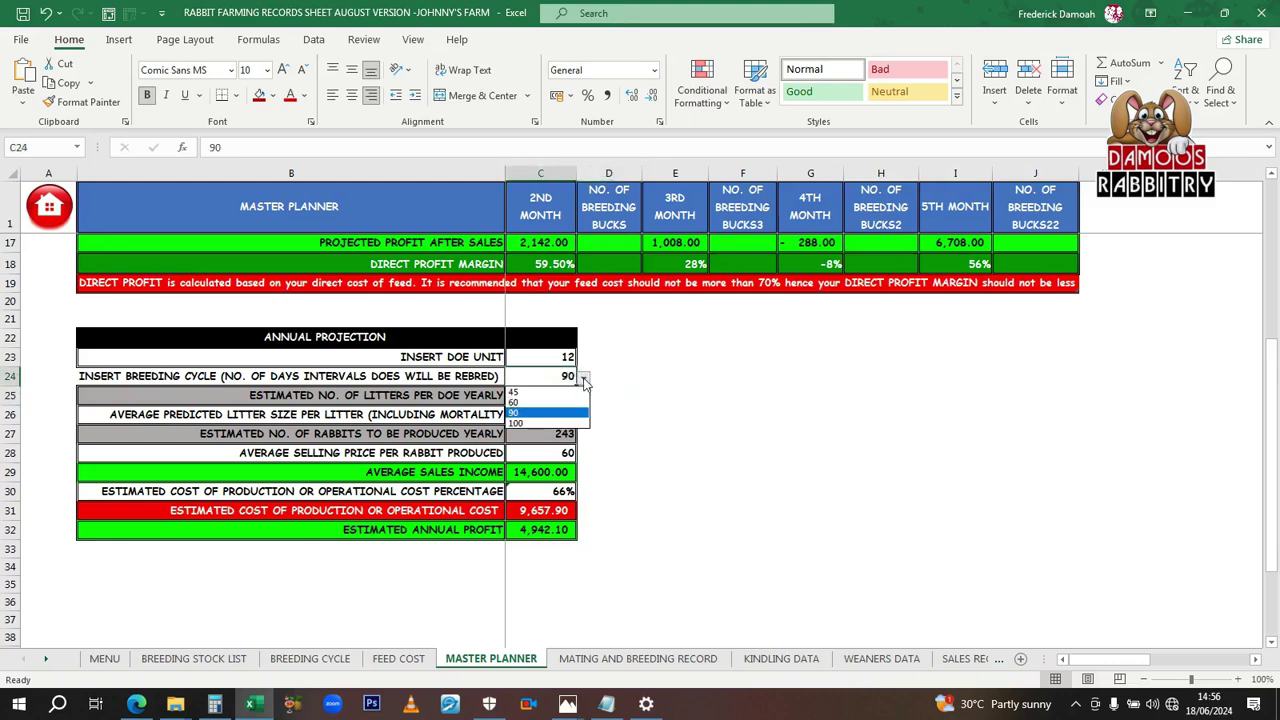
left_click(536, 402)
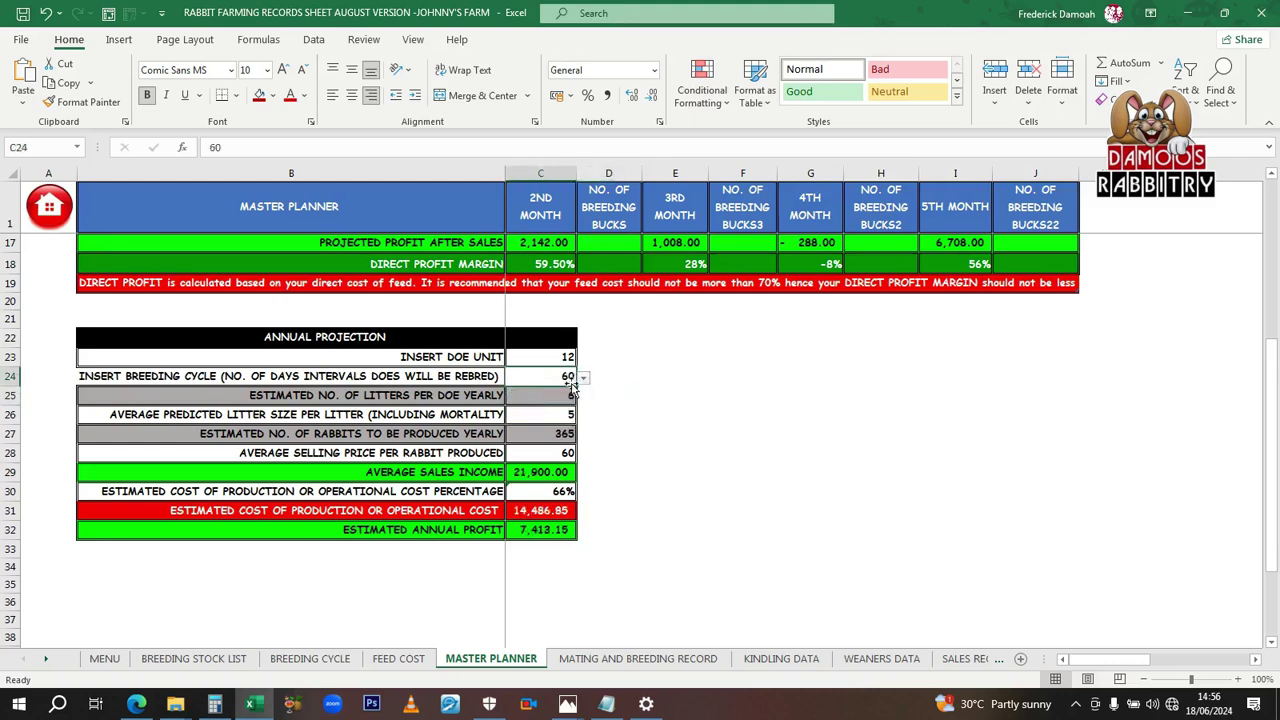
left_click(583, 377)
left_click(526, 393)
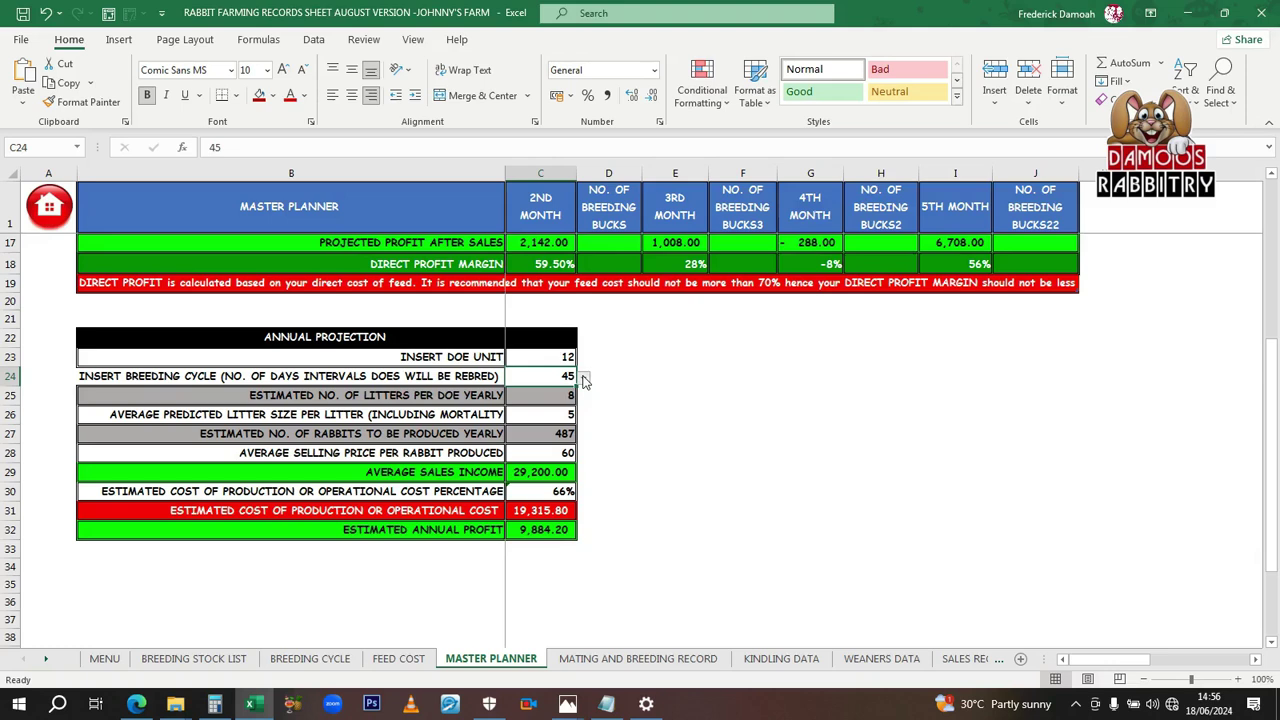
left_click(585, 381)
left_click(575, 397)
left_click(585, 377)
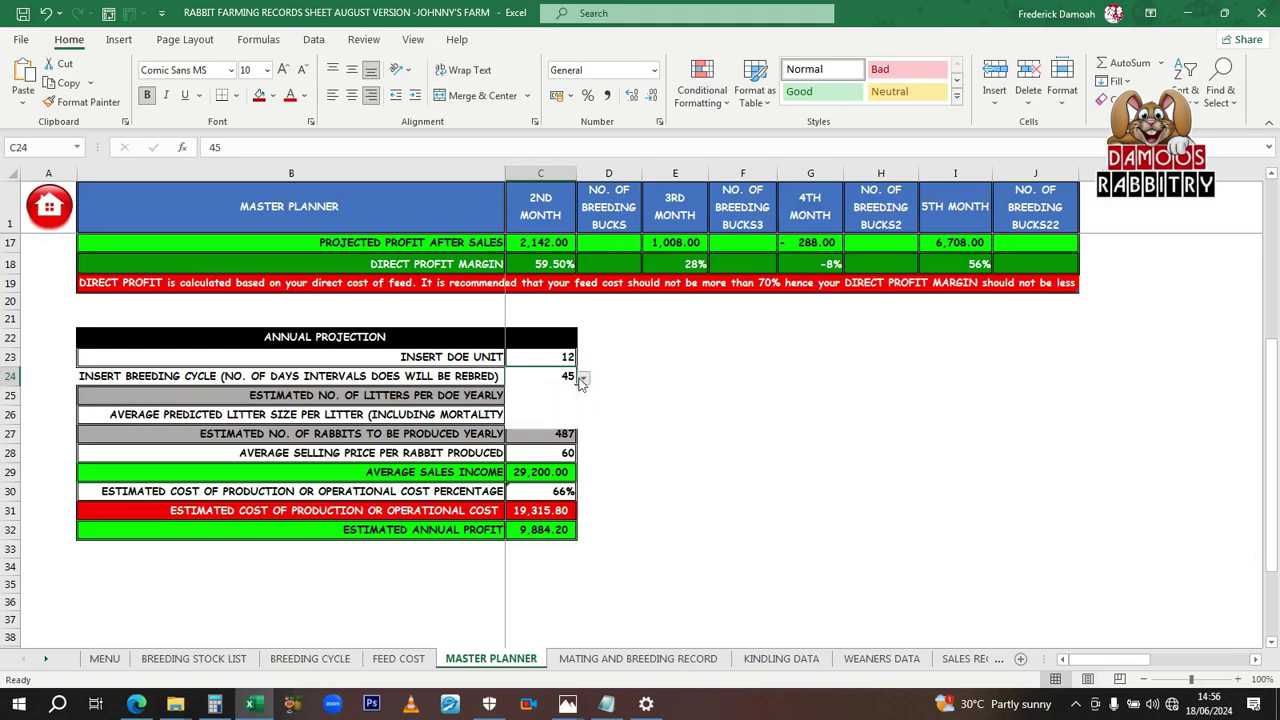
left_click(535, 413)
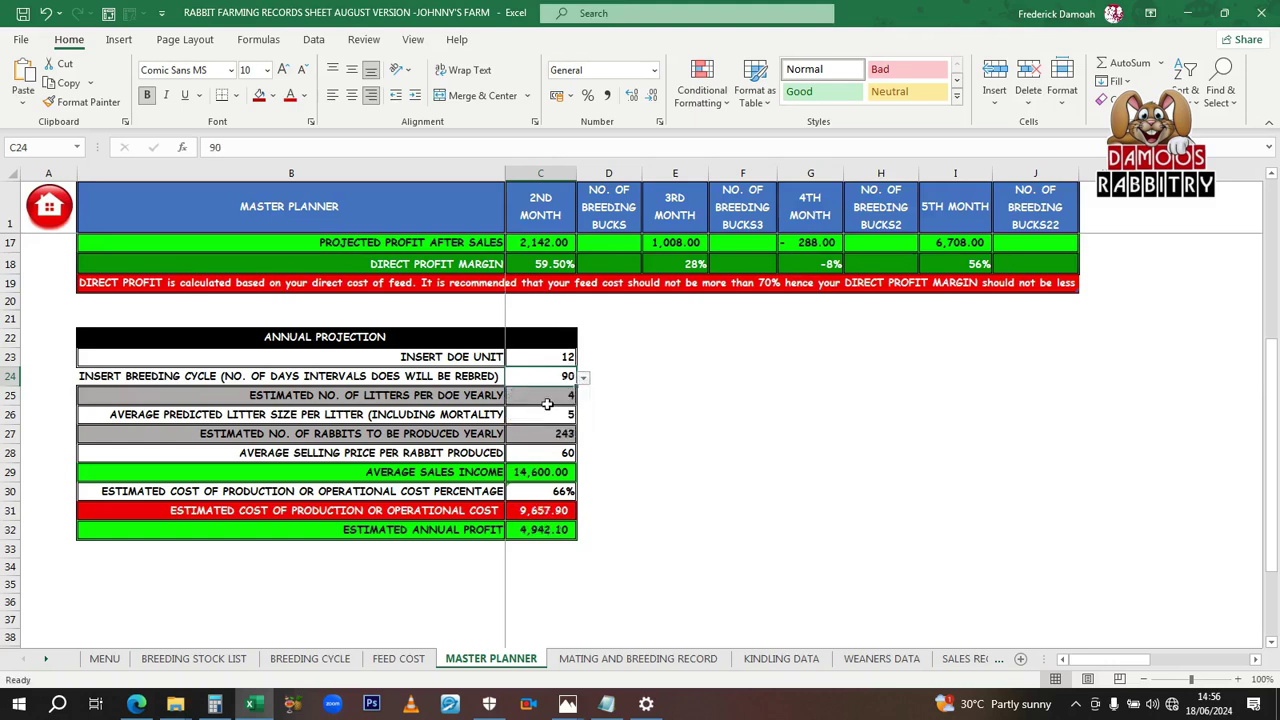
left_click(601, 393)
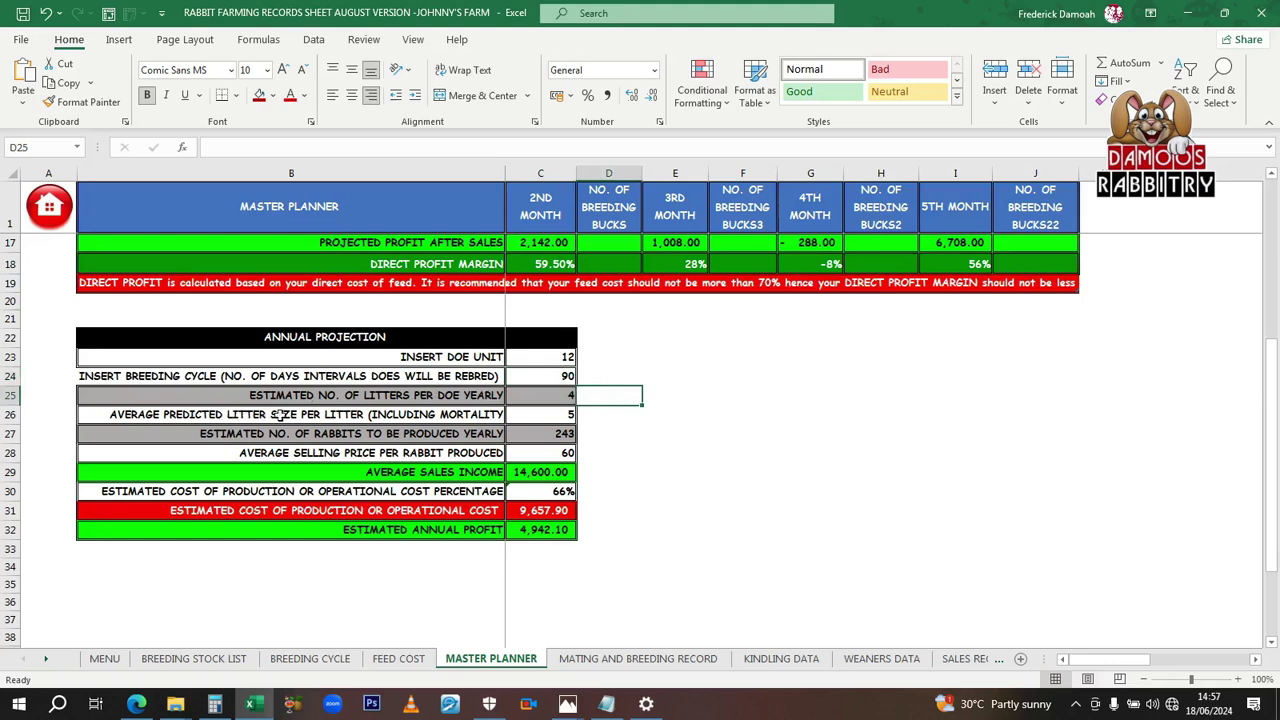
- Try 6 as the average predicted litter size per litter in C26, then set it back to 5
left_click(570, 416)
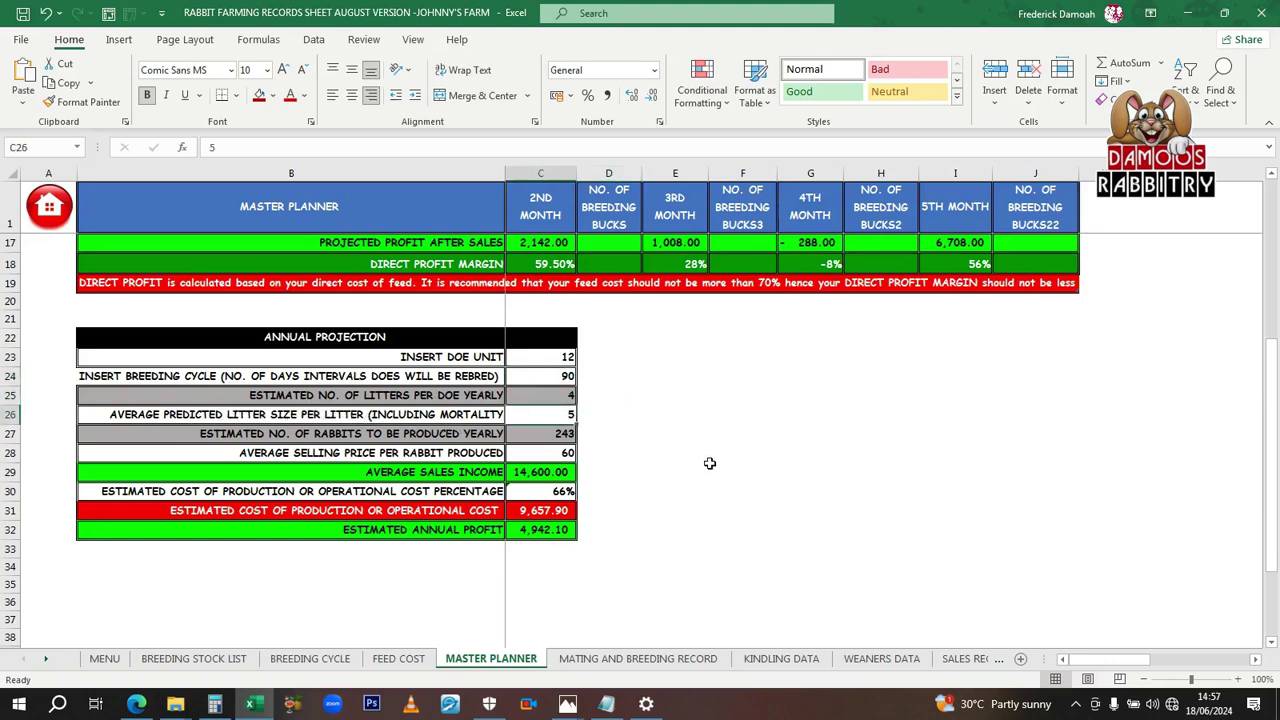
type("6")
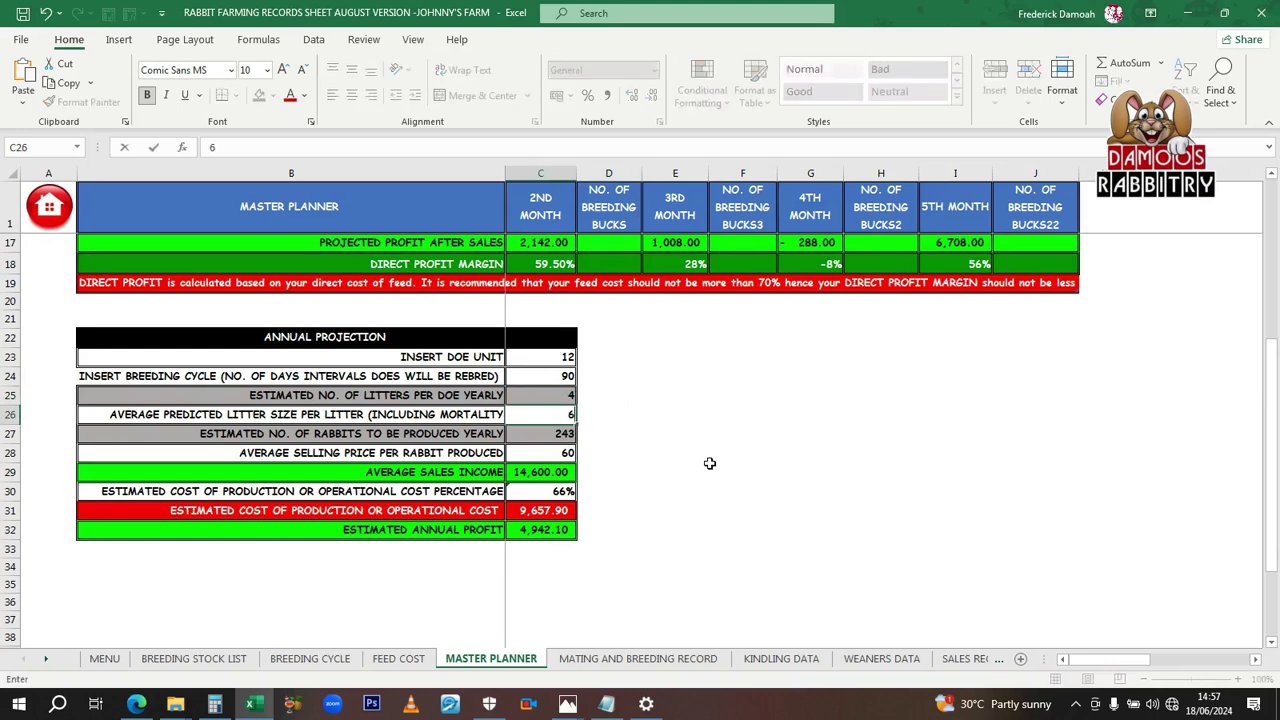
key("Return")
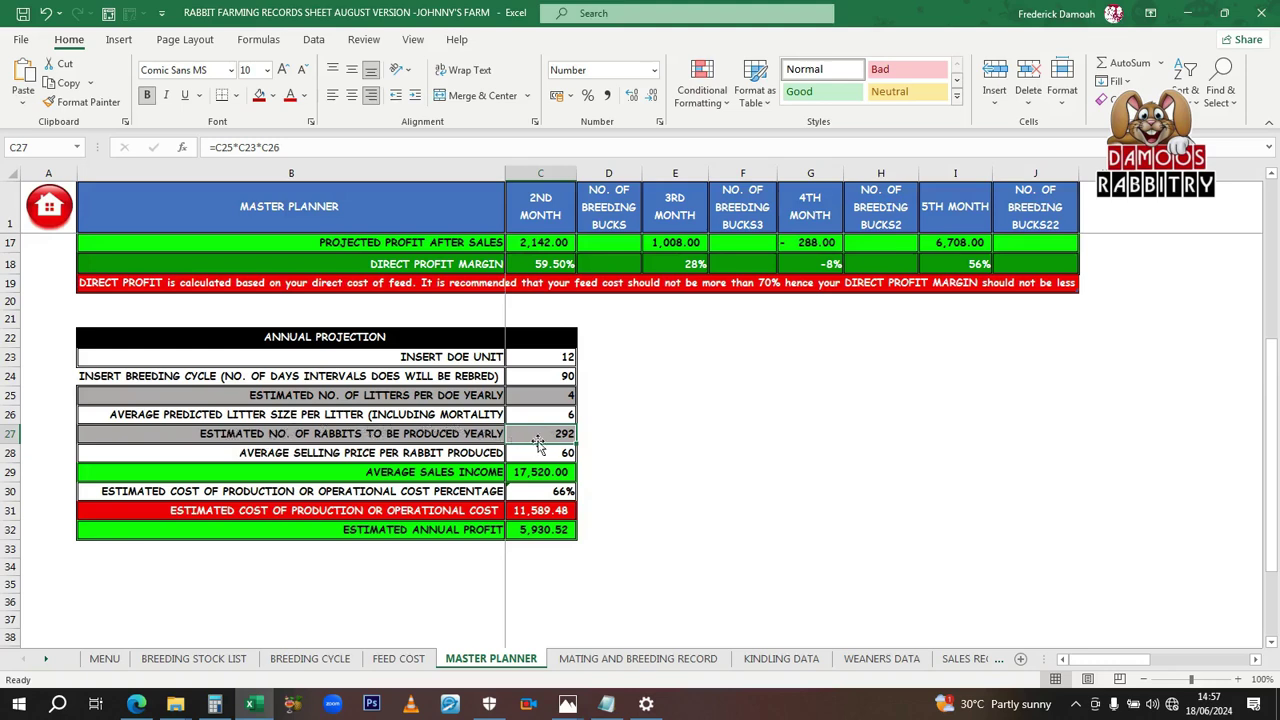
left_click(567, 413)
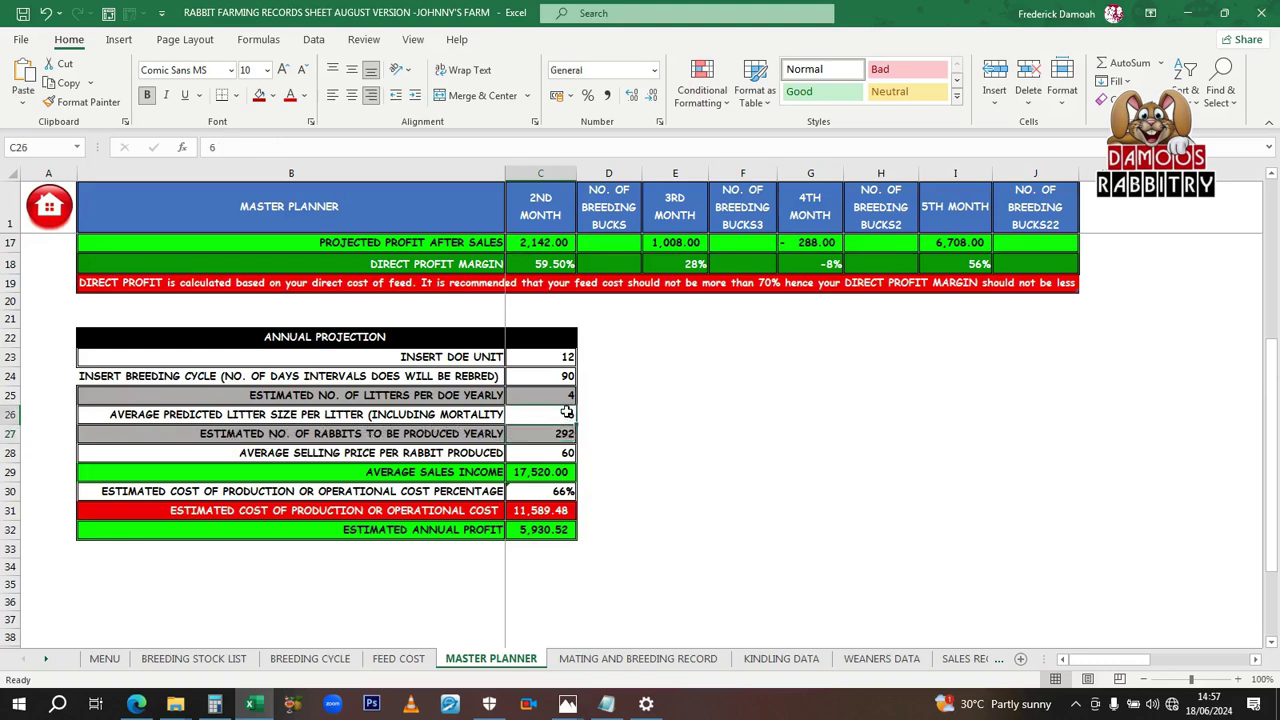
type("5")
key("Return")
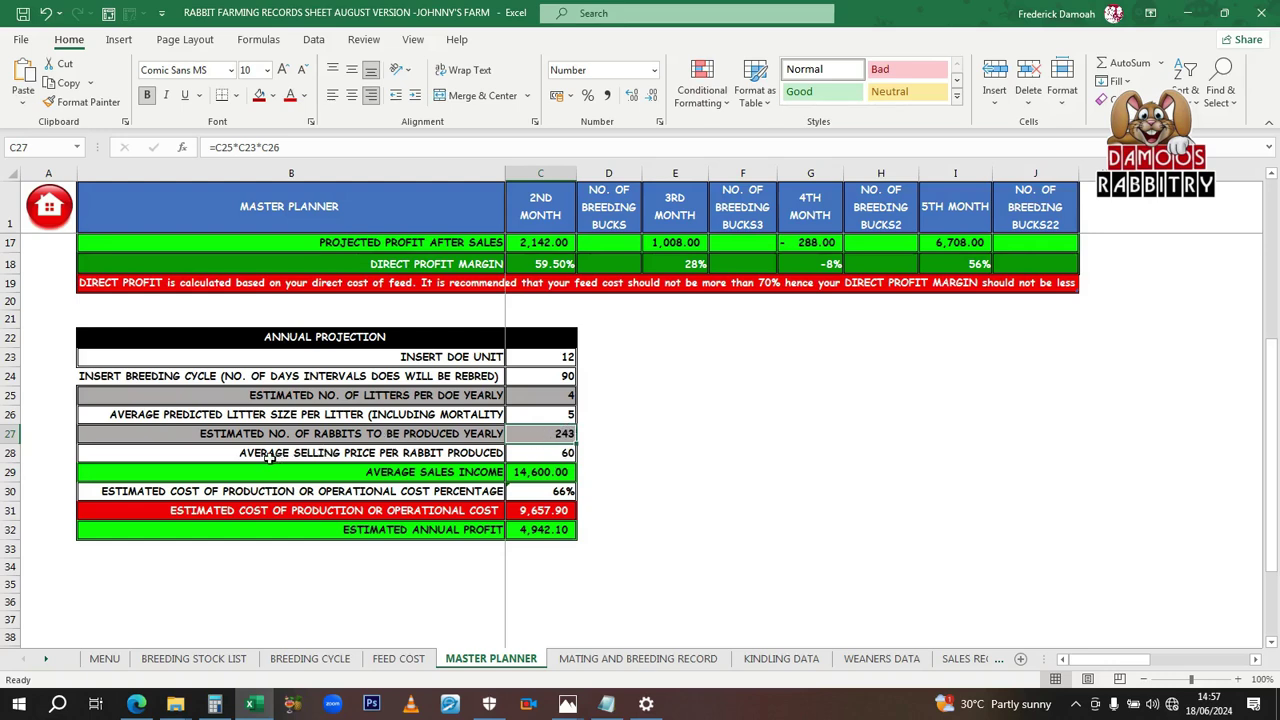
- Set the Annual Projection's average selling price per rabbit produced in C28 to 150
left_click(534, 452)
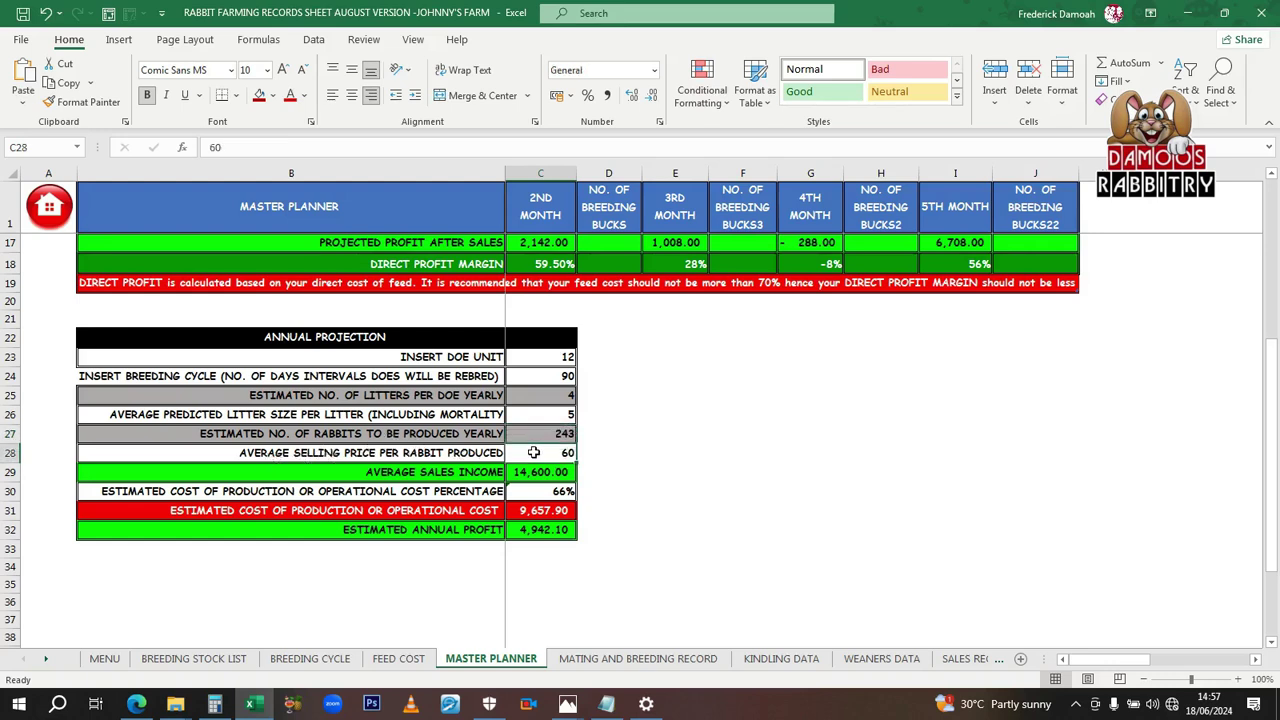
type("18")
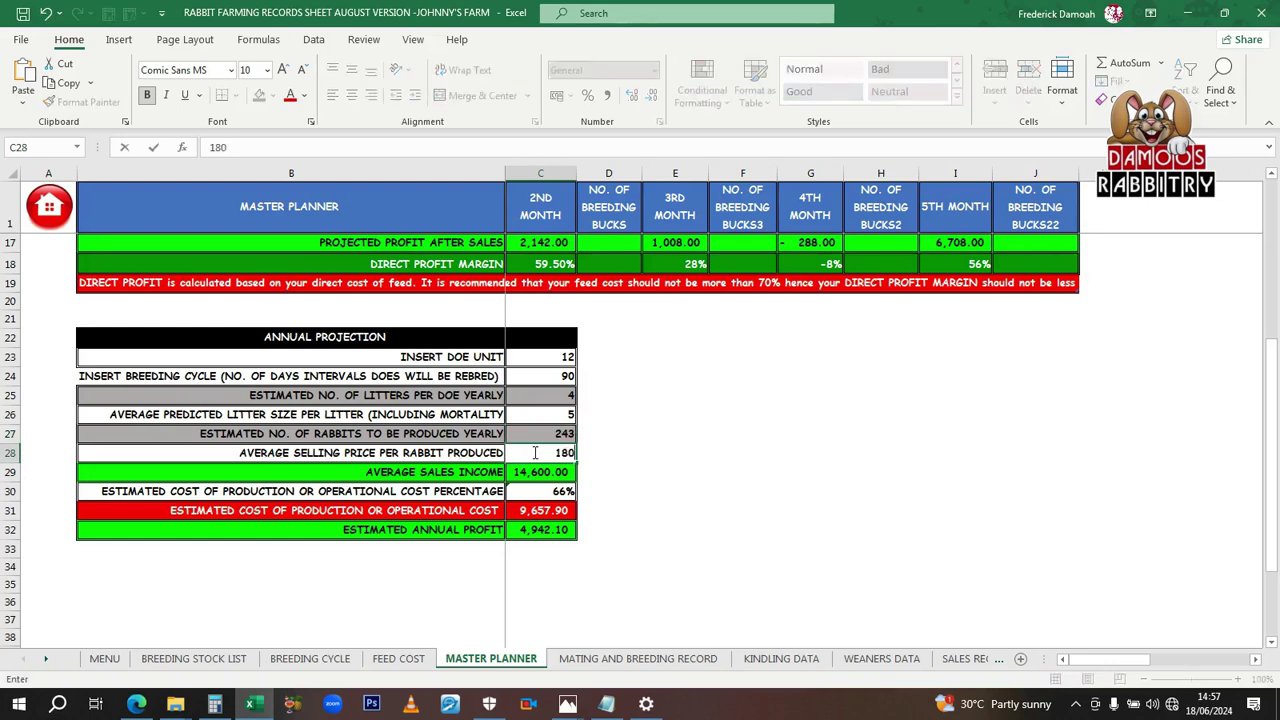
key("BackSpace")
key("Return")
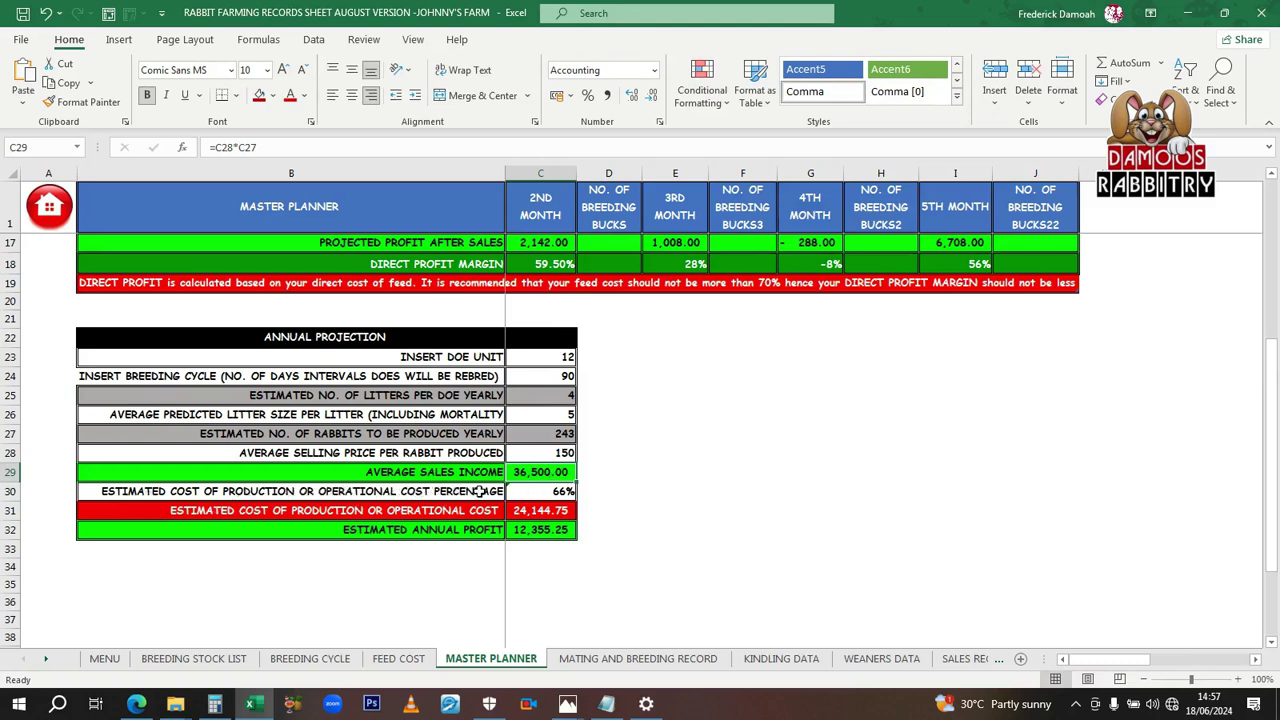
- Try 50% as the estimated production or operational cost percentage in C30, then set it to 60%
key("ctrl+c")
left_click(536, 490)
key("ctrl+v")
key("ctrl+z")
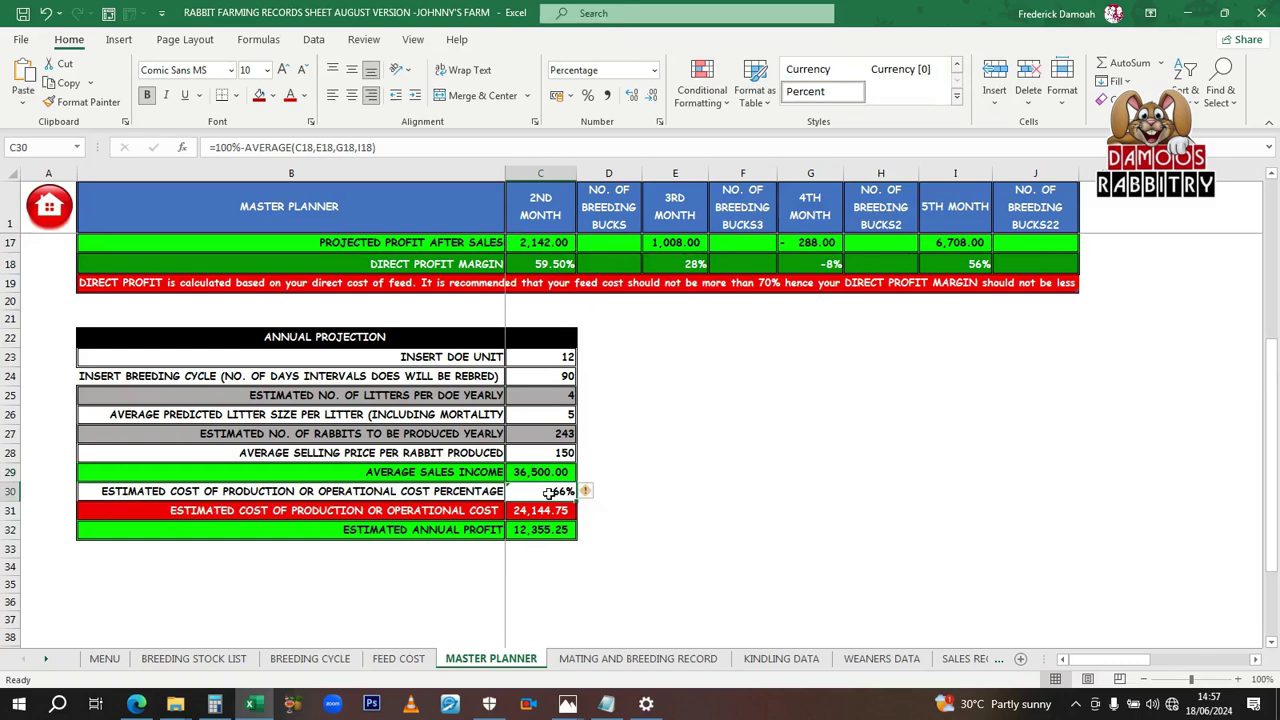
type("6")
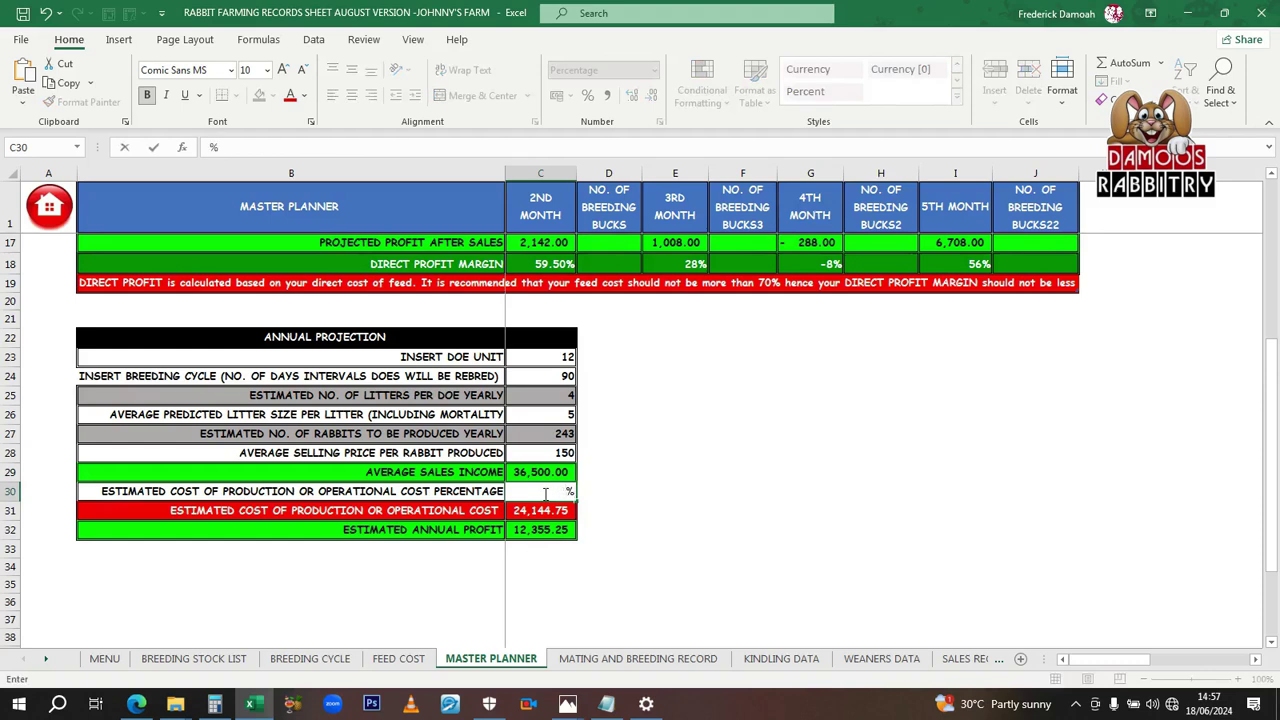
type("50")
key("Return")
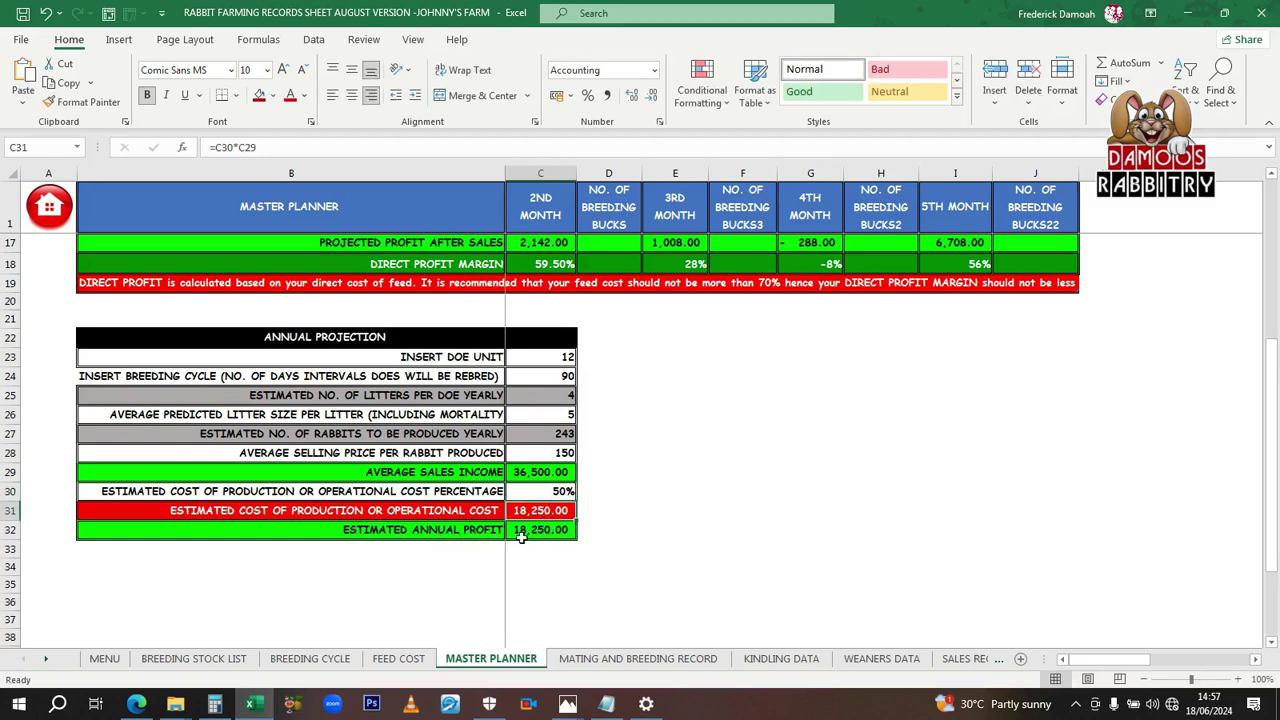
left_click(550, 492)
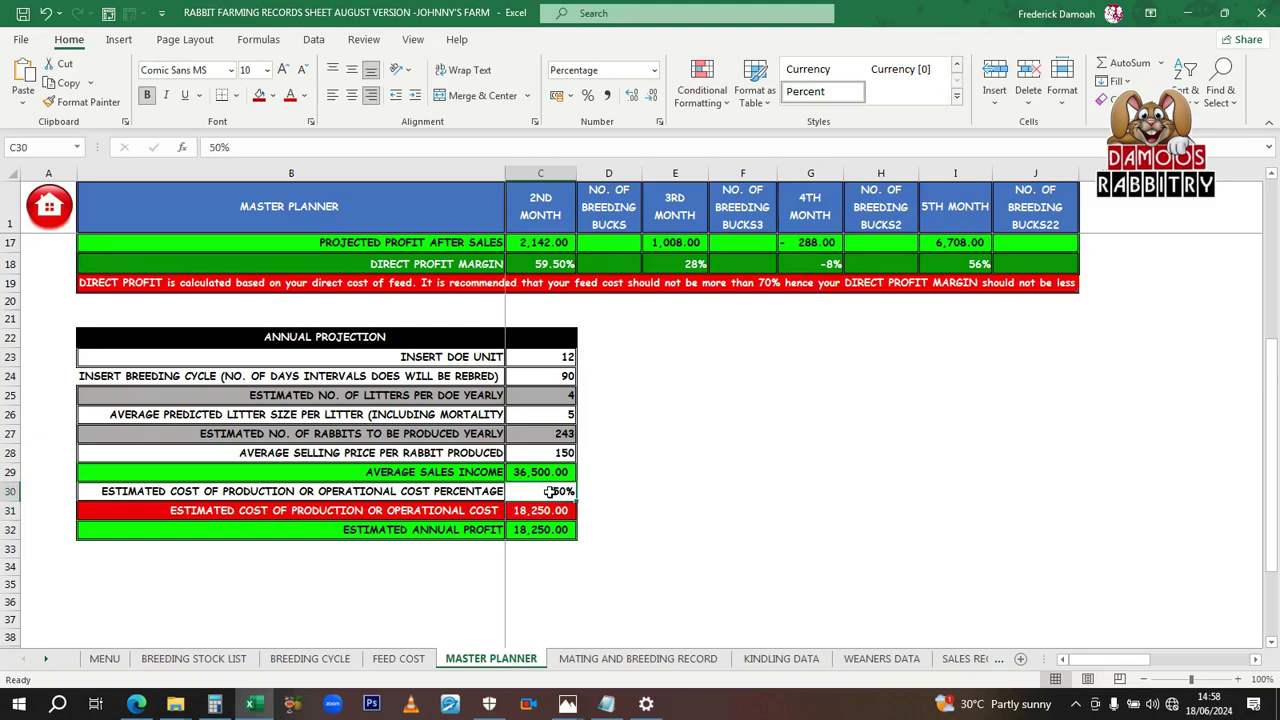
type("60")
key("Return")
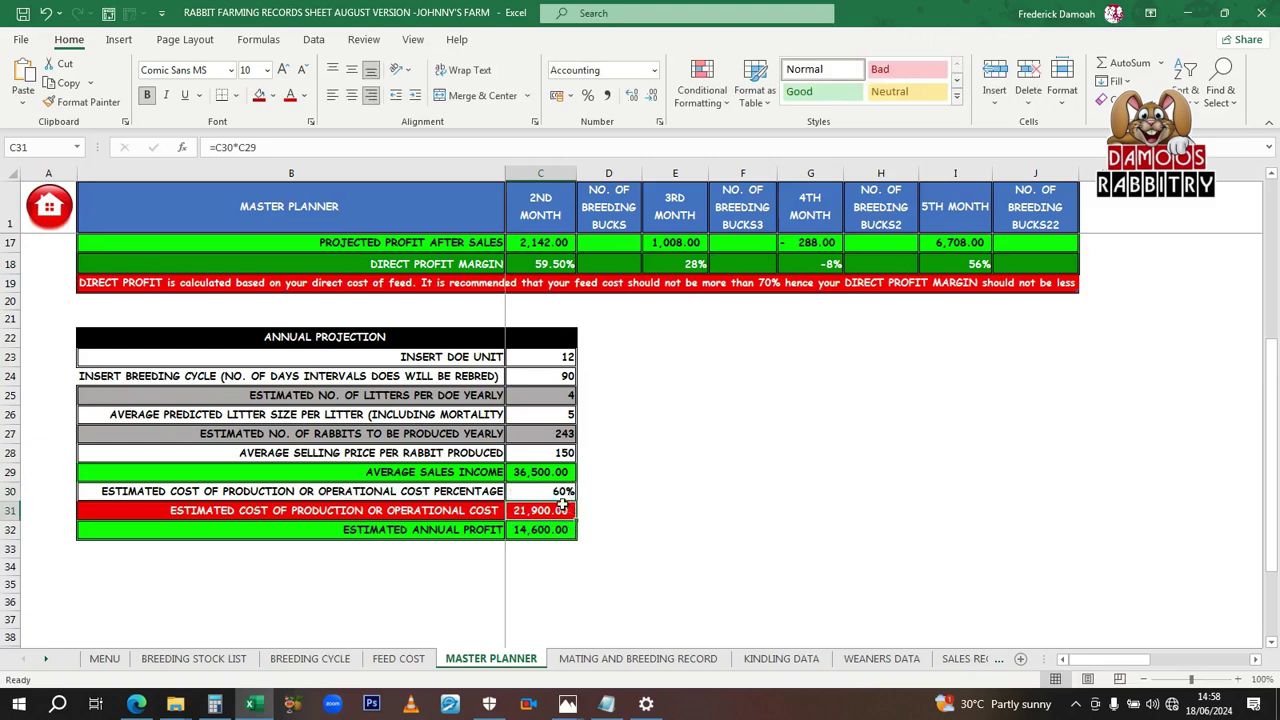
- Review the monthly planner and the Annual Projection once more, then return to the workbook's MENU sheet
left_click(530, 558)
scroll(593, 514, "up", 4)
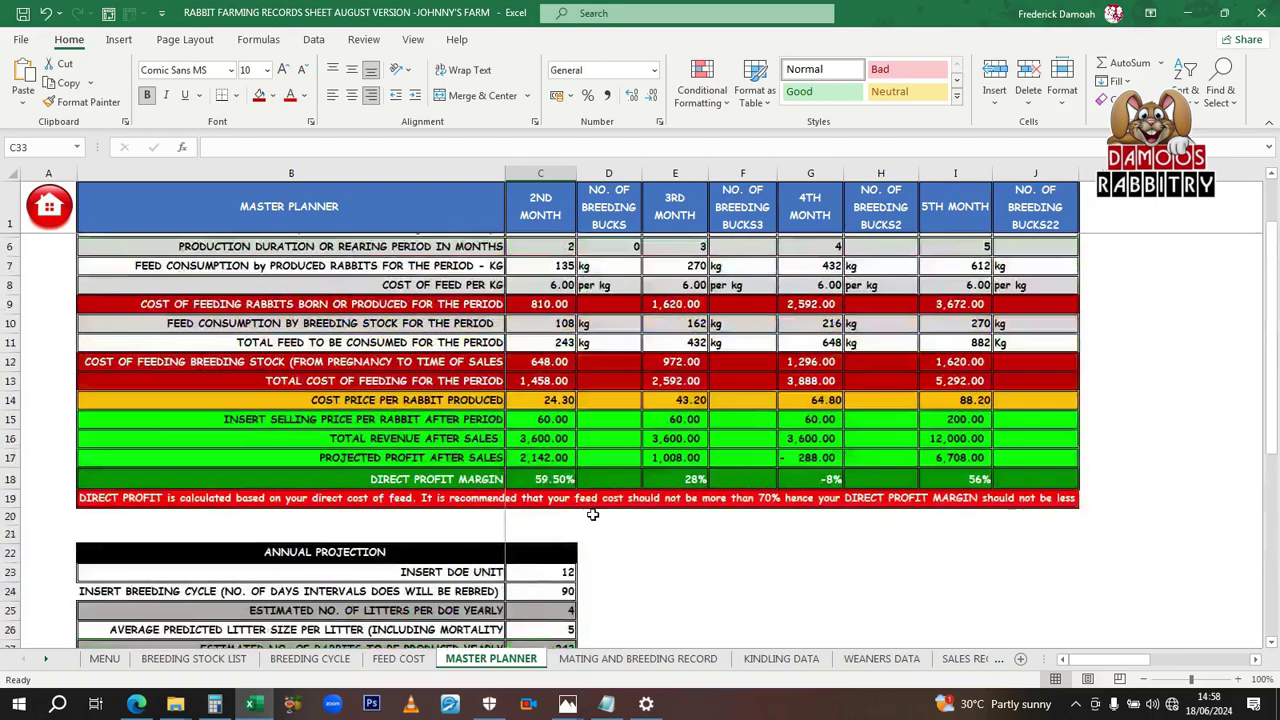
scroll(593, 514, "down", 3)
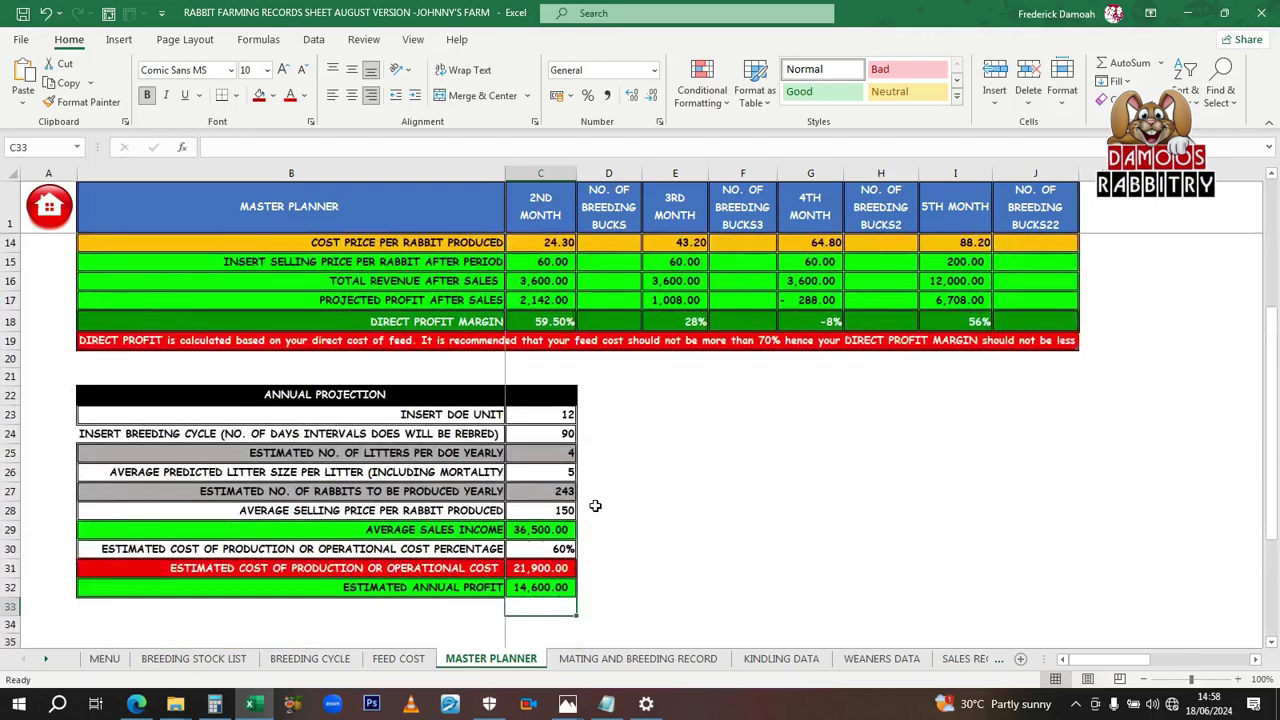
scroll(600, 500, "up", 4)
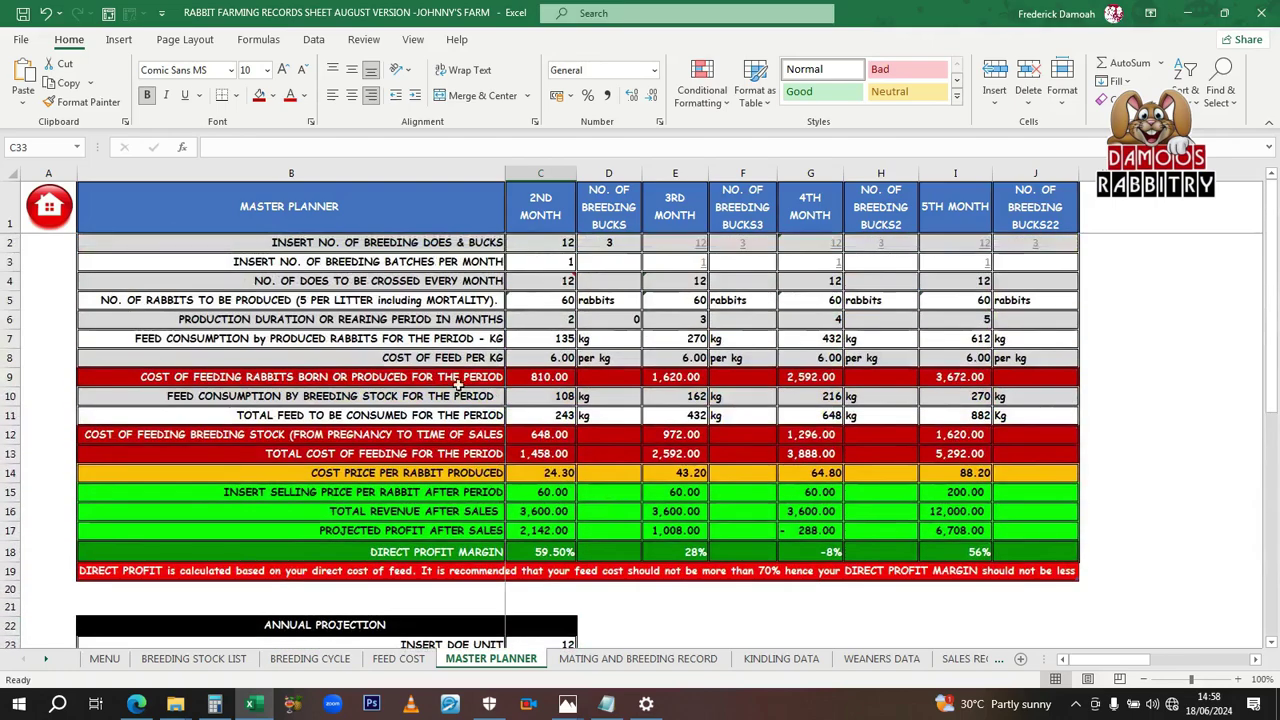
left_click(55, 222)
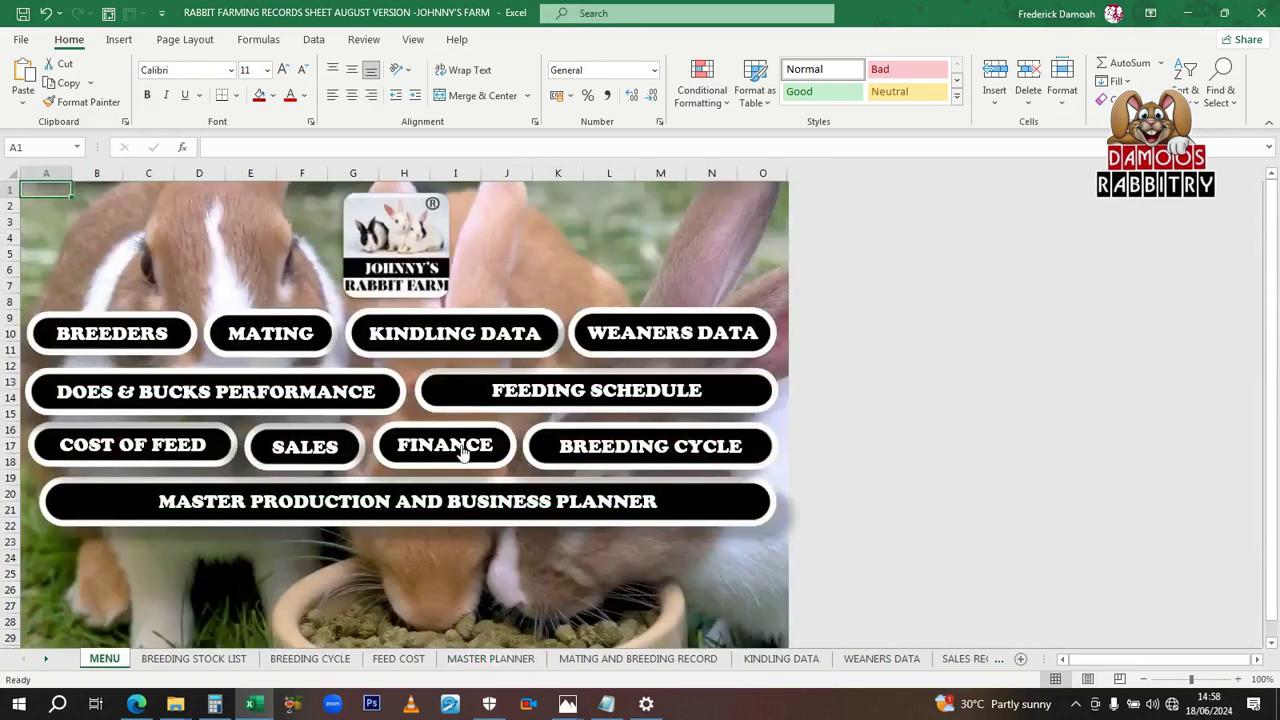